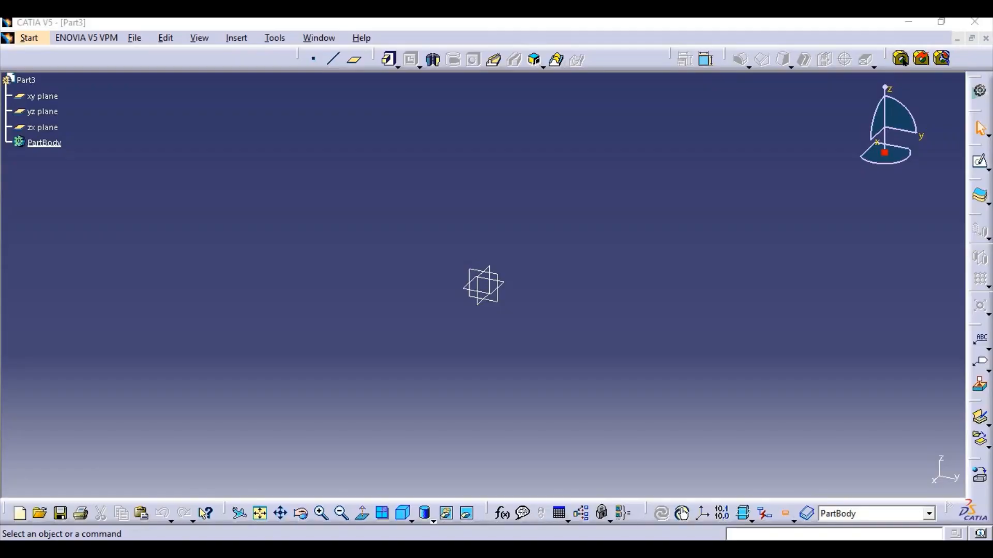
# Create a new part and start a sketch on the xy plane.
pyautogui.click(29, 38)
pyautogui.moveTo(67, 71)
pyautogui.click(235, 73)
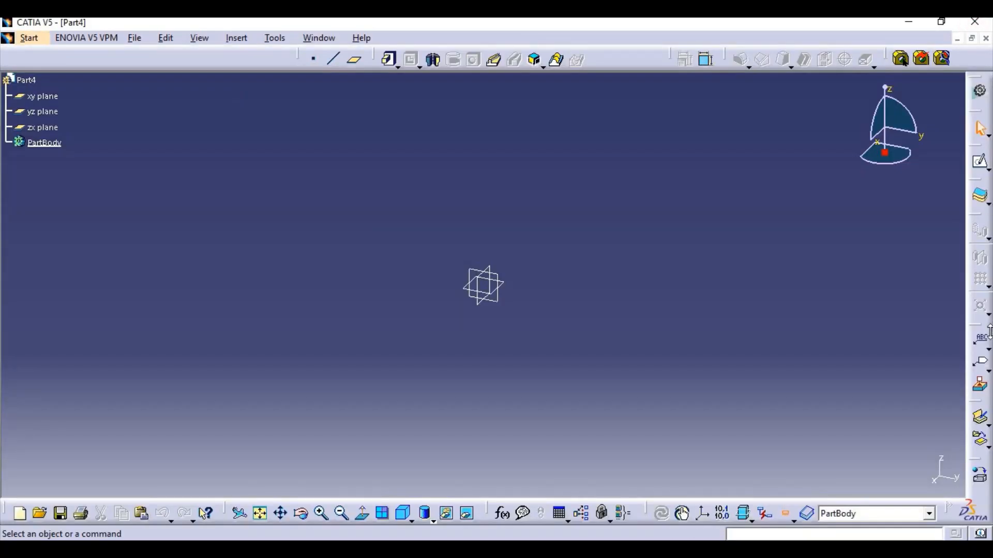
pyautogui.click(504, 284)
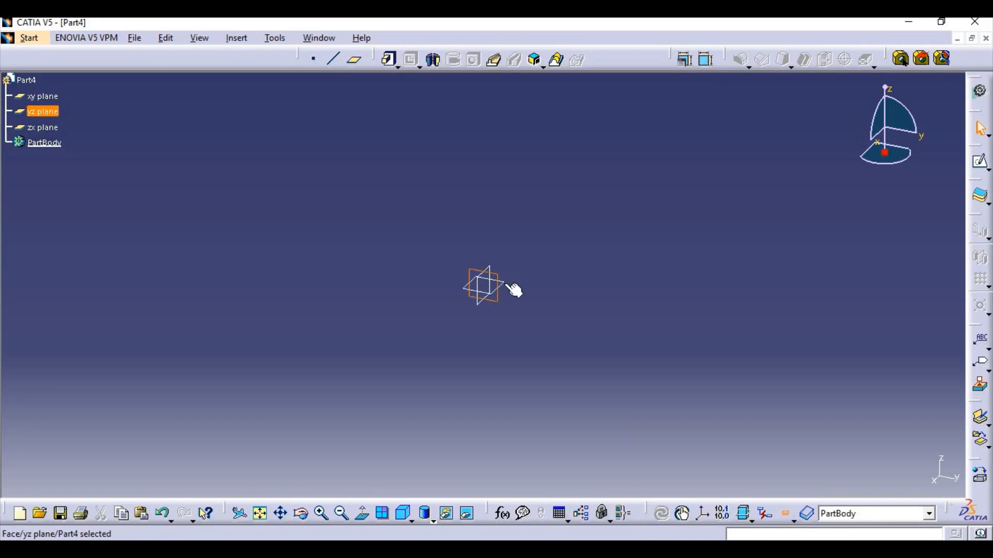
pyautogui.click(980, 161)
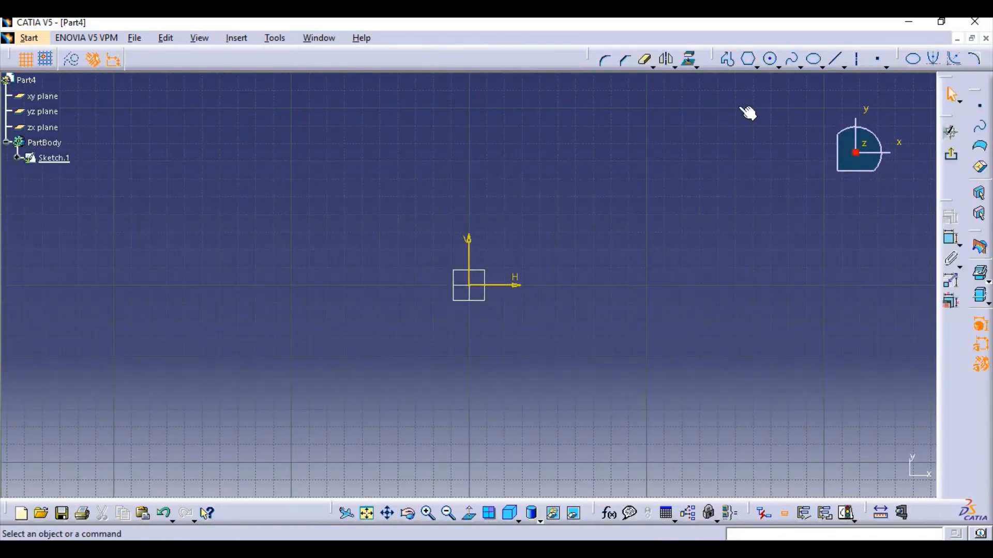
# Sketch a hexagon centred on the origin, about 86 mm across flats, with two vertical sides.
pyautogui.click(749, 59)
pyautogui.click(468, 285)
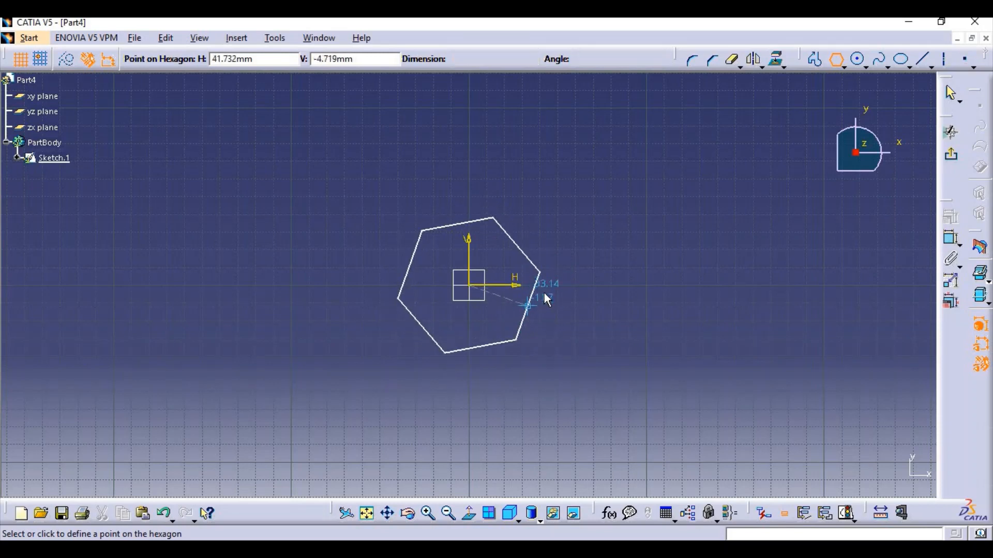
pyautogui.click(545, 283)
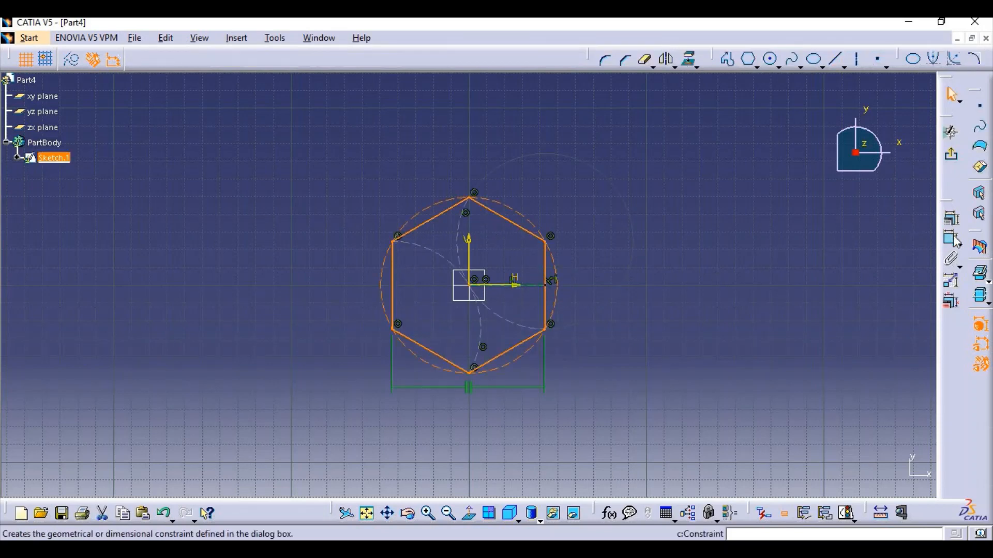
# Dimension the distance between the hexagon's vertical sides as 50 mm and exit the sketch.
pyautogui.press('Return')
pyautogui.click(545, 267)
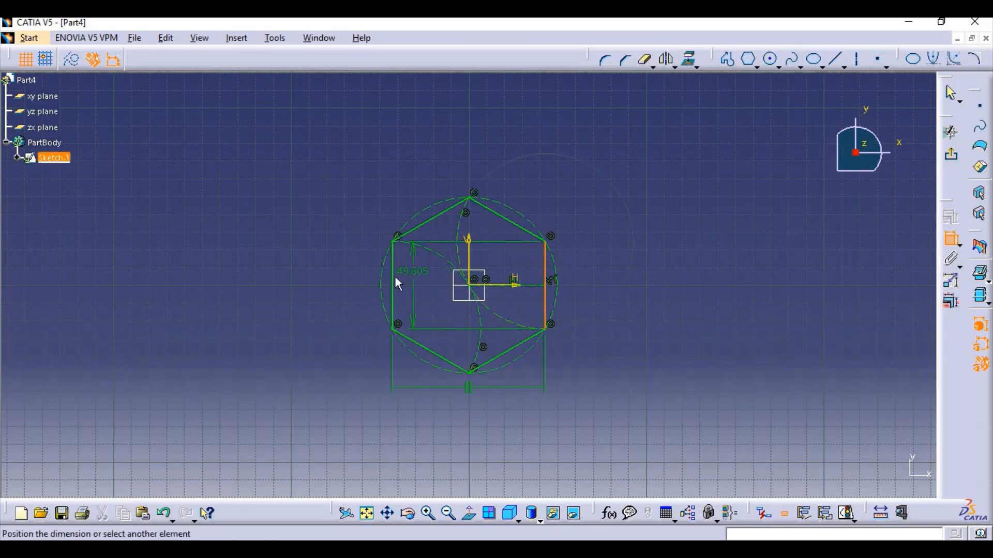
pyautogui.click(470, 136)
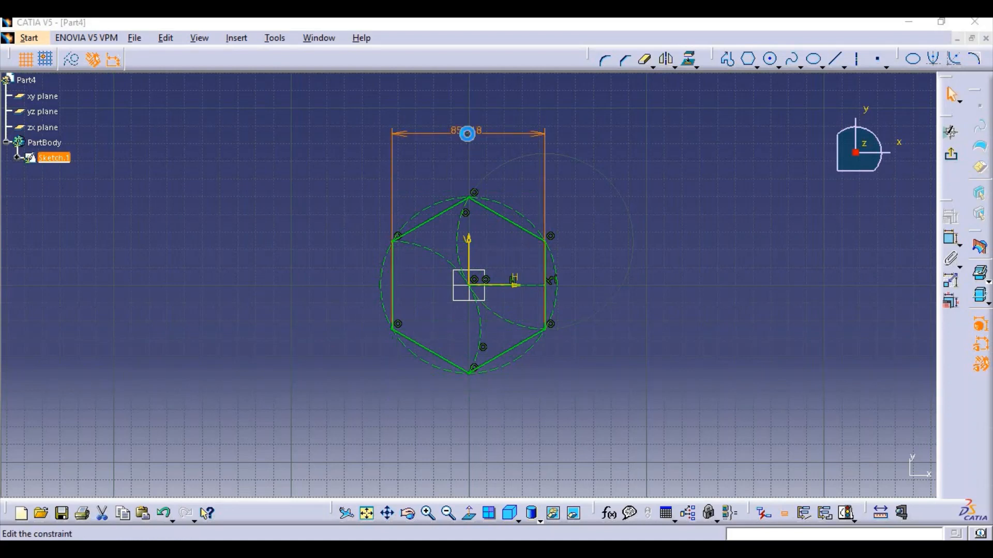
pyautogui.doubleClick(469, 136)
pyautogui.write('50mm')
pyautogui.press('Return')
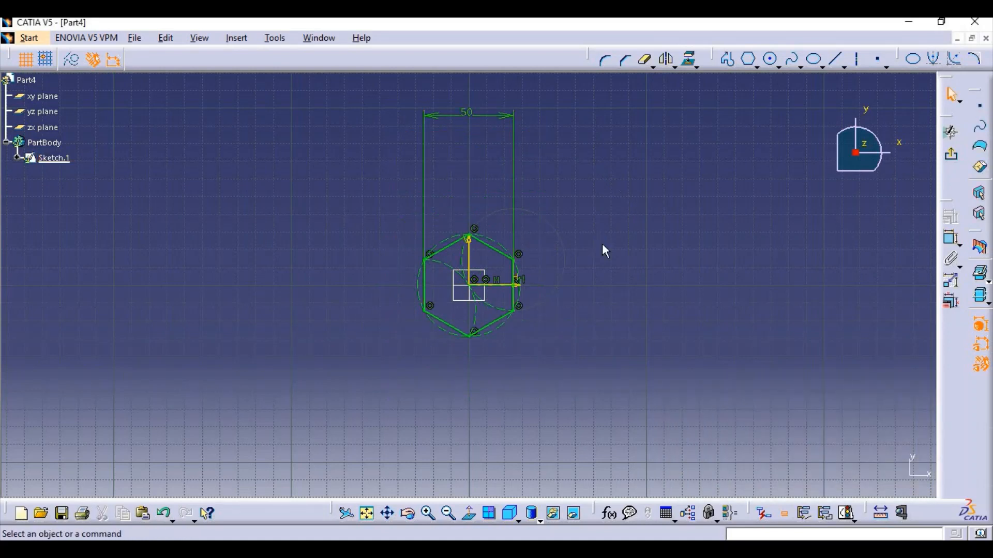
pyautogui.click(950, 154)
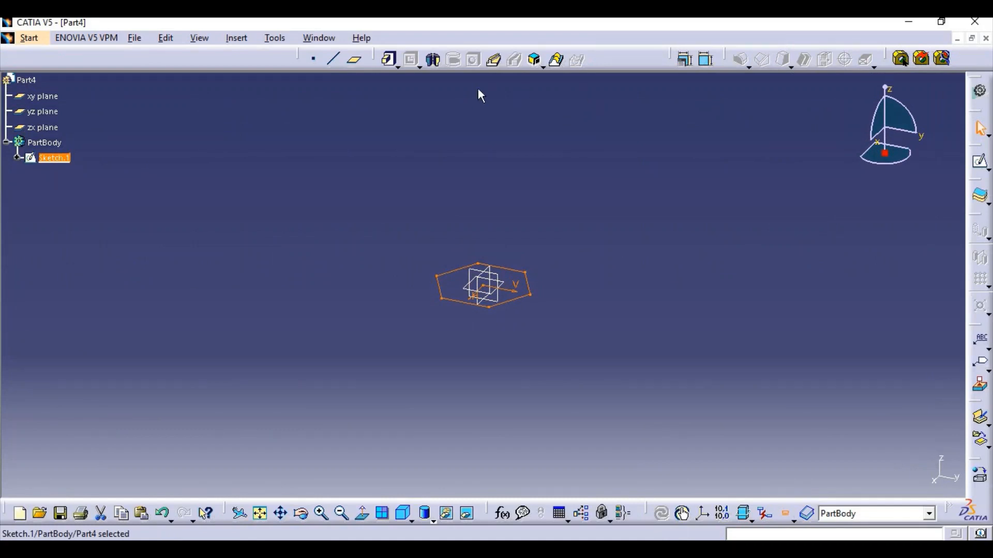
# Pad the hexagon sketch by 10 mm with mirrored extent to form the bolt head.
pyautogui.click(399, 63)
pyautogui.moveTo(549, 323); pyautogui.dragTo(496, 197, button='middle')
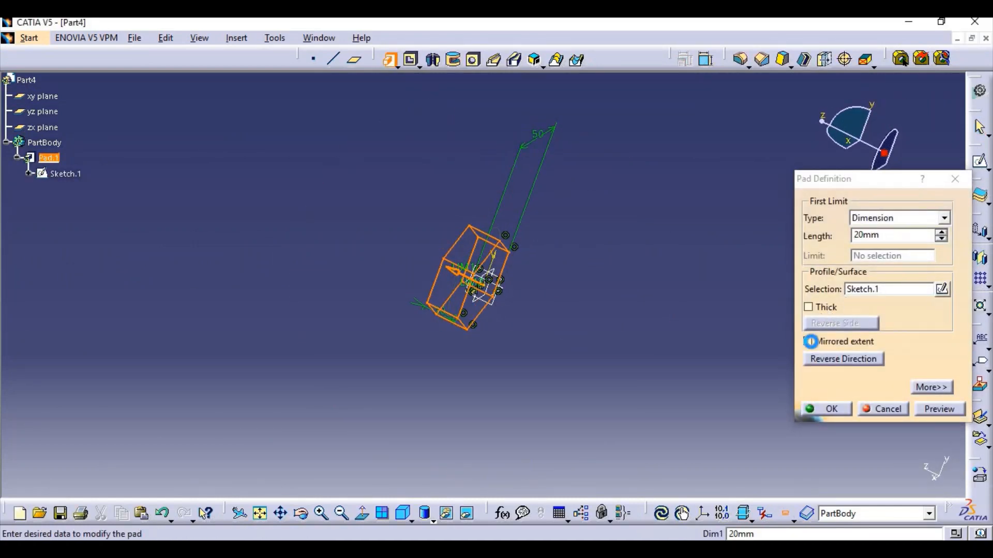
pyautogui.click(809, 342)
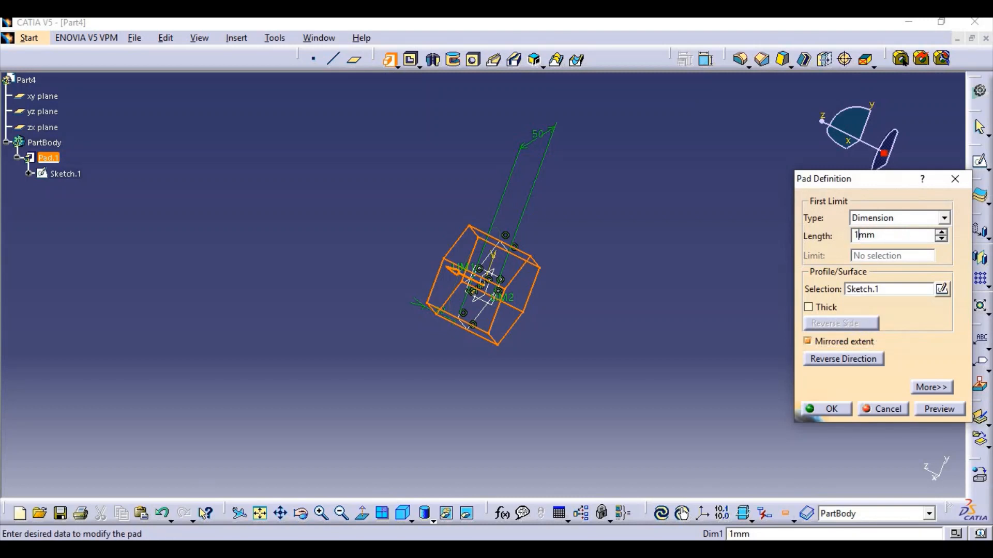
pyautogui.press('Return')
# On the hexagonal end face of the head, sketch a circle about 21 mm in diameter centred on the origin.
pyautogui.moveTo(713, 269)
pyautogui.mouseDown(button='middle')
pyautogui.moveTo(755, 290)
pyautogui.moveTo(450, 262)
pyautogui.moveTo(553, 467)
pyautogui.moveTo(436, 461)
pyautogui.moveTo(595, 310)
pyautogui.moveTo(574, 217)
pyautogui.moveTo(532, 271)
pyautogui.mouseUp(button='middle')
pyautogui.click(532, 270)
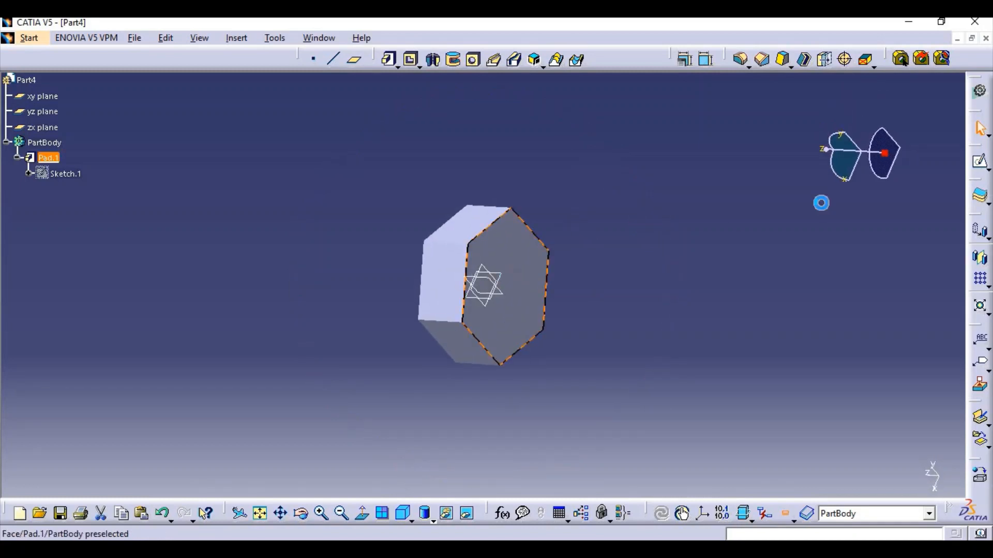
pyautogui.click(980, 169)
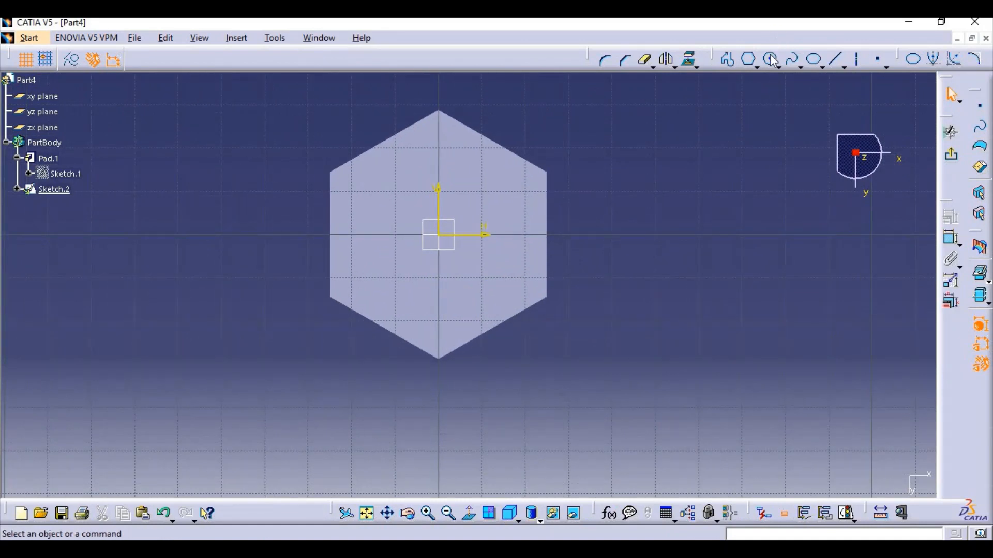
pyautogui.click(772, 60)
pyautogui.click(439, 235)
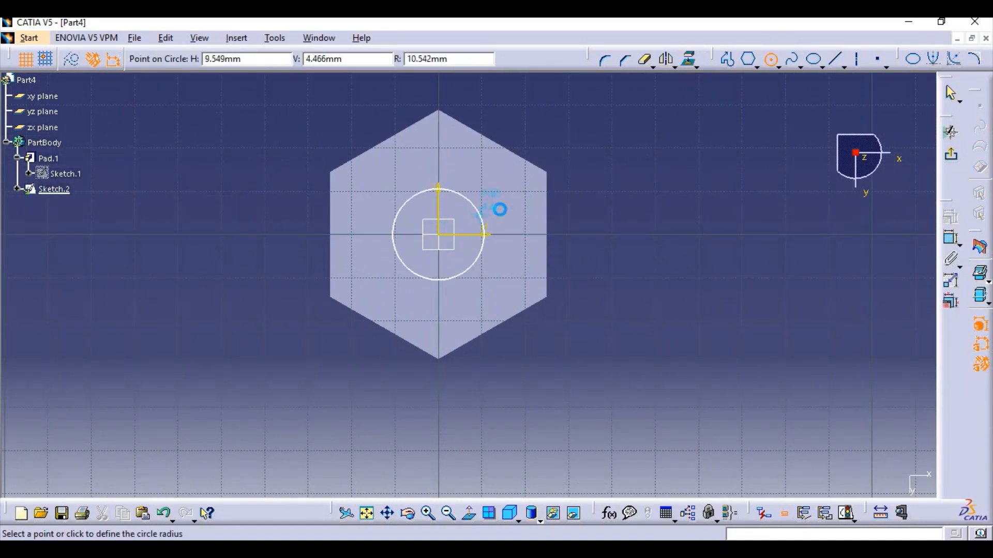
pyautogui.click(481, 214)
# Dimension the circle's diameter as 35 mm and exit the sketch.
pyautogui.click(483, 238)
pyautogui.doubleClick(667, 258)
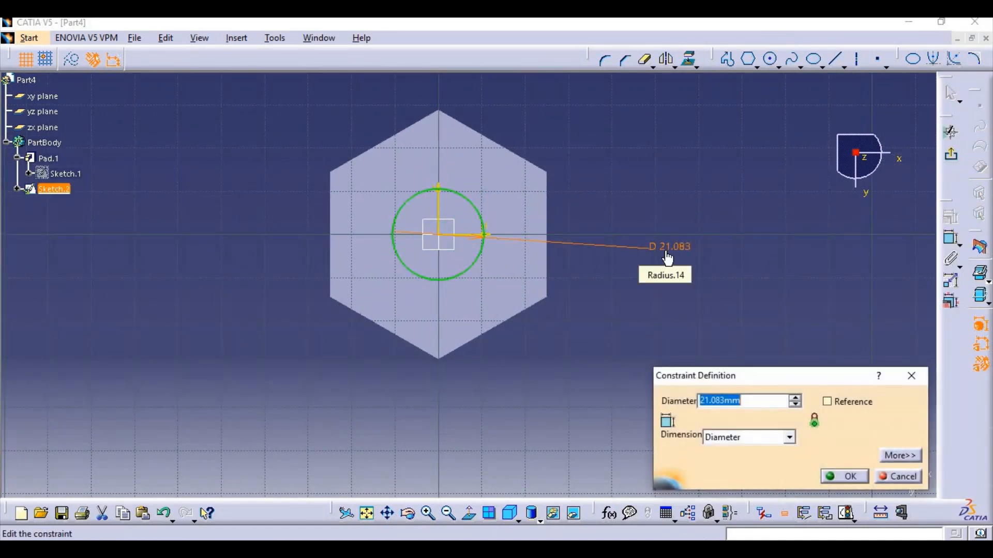
pyautogui.write('35')
pyautogui.press('Return')
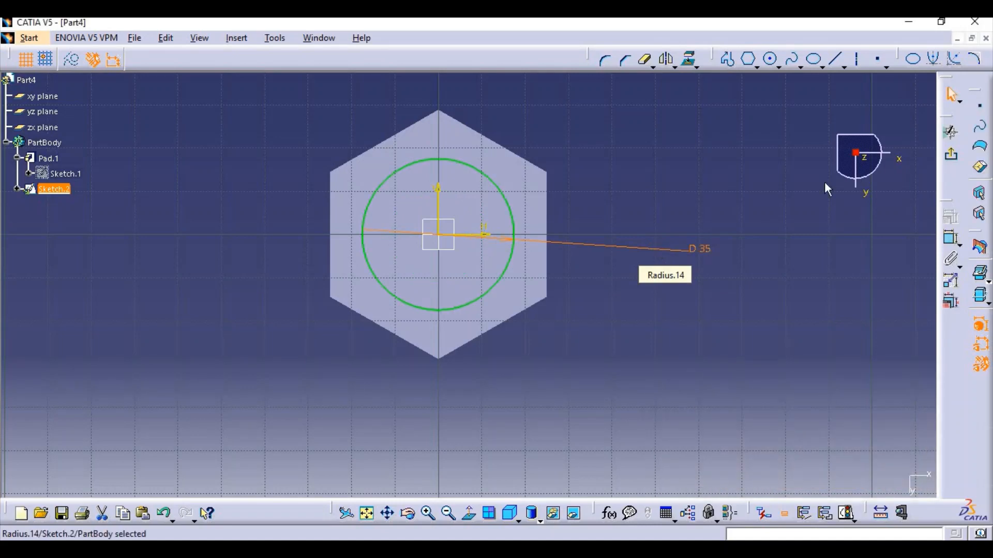
pyautogui.click(950, 154)
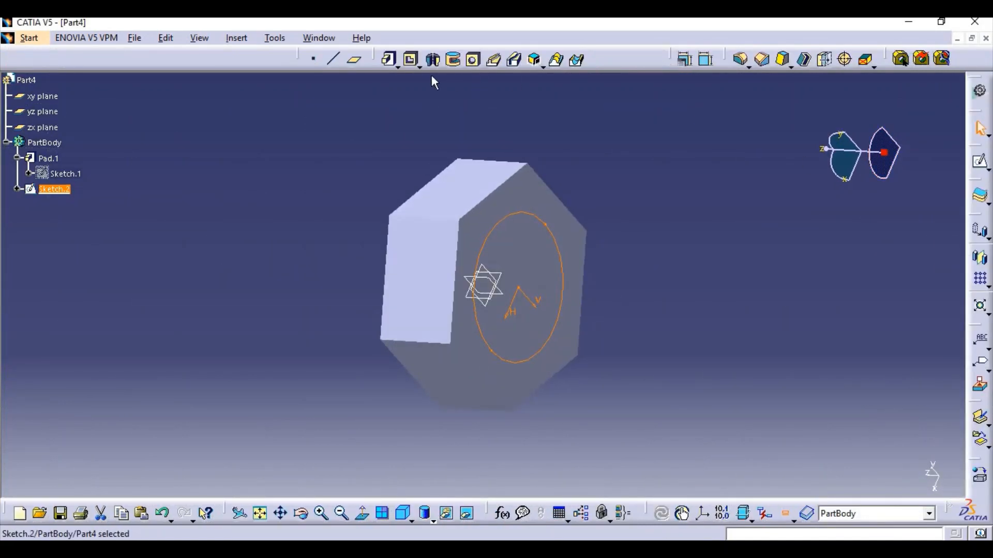
# Pad the 35 mm circle outward from the head's face to form the long cylindrical shank.
pyautogui.click(388, 60)
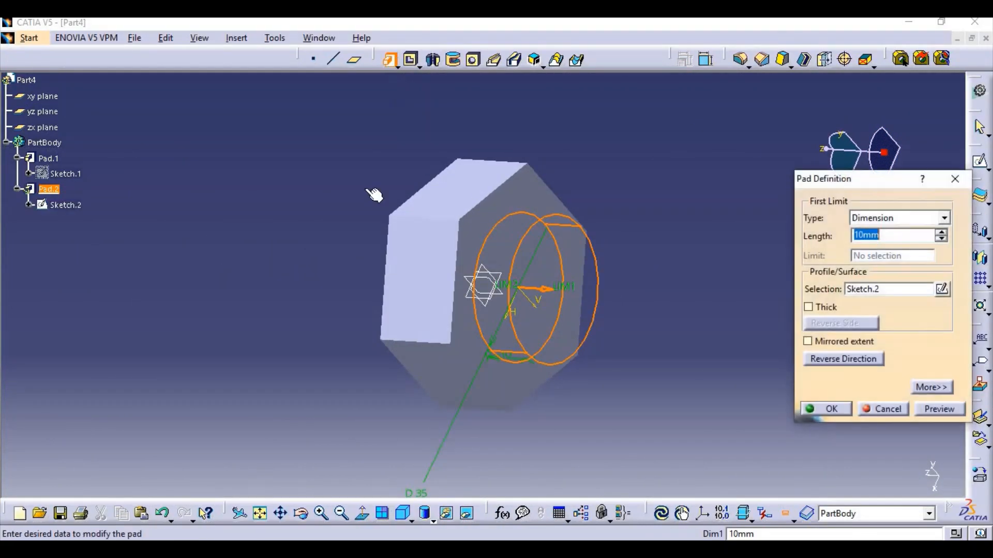
pyautogui.moveTo(328, 237); pyautogui.dragTo(458, 227, button='middle')
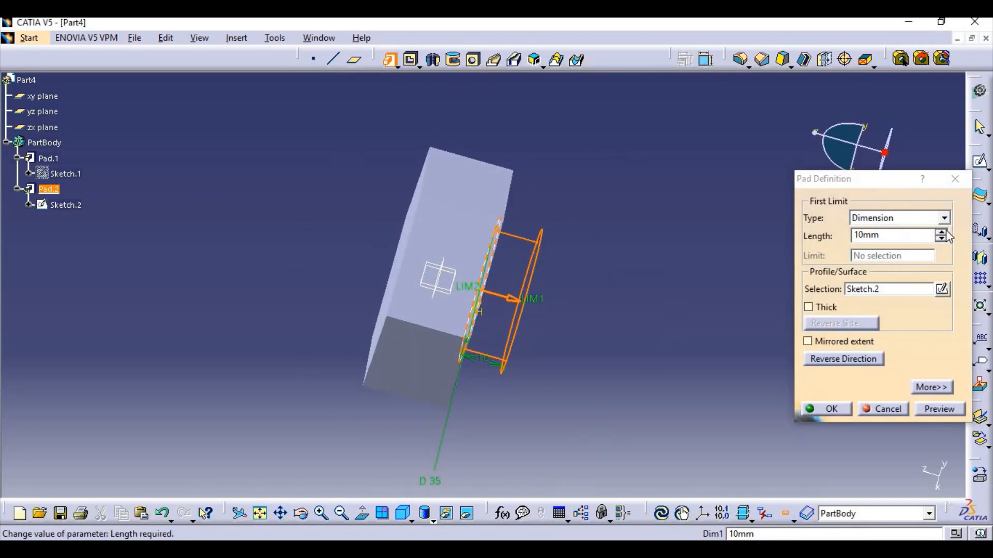
pyautogui.moveTo(942, 232); pyautogui.dragTo(945, 231)
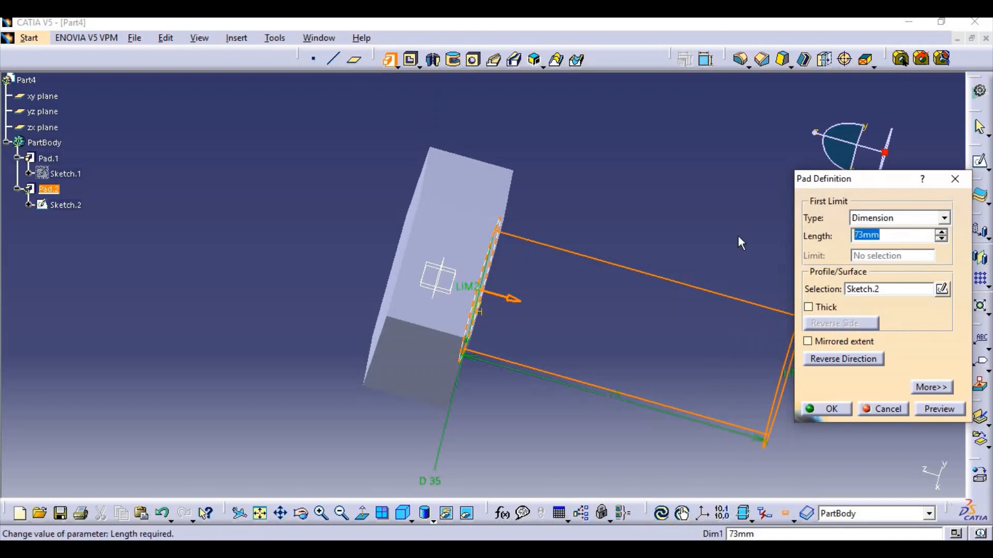
pyautogui.click(727, 212)
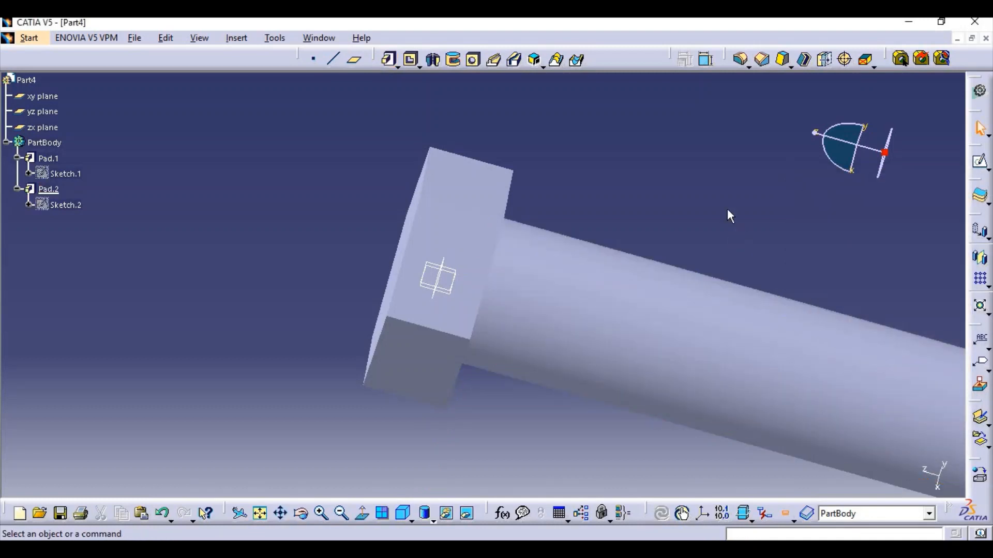
# On the yz plane, sketch a closed right triangle overlapping the outer corner of the head's free end, with its sloped side cutting across the corner.
pyautogui.moveTo(727, 212); pyautogui.dragTo(524, 350, button='middle')
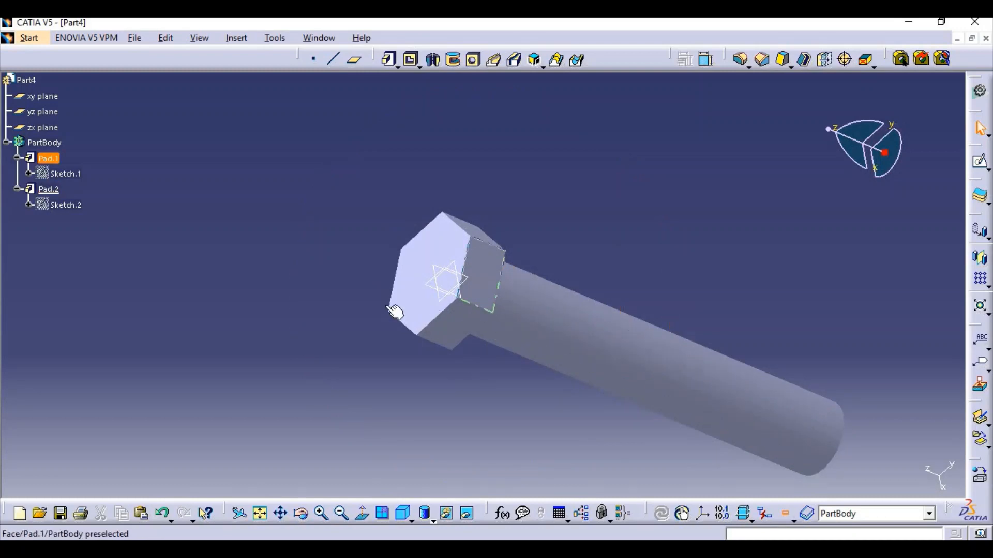
pyautogui.click(980, 161)
pyautogui.moveTo(622, 268); pyautogui.dragTo(702, 116, button='middle')
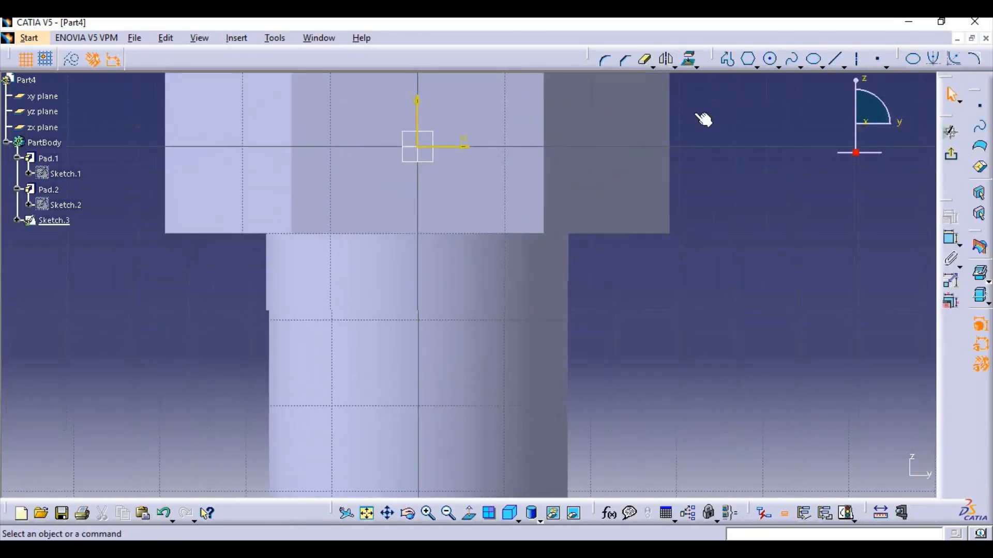
pyautogui.moveTo(666, 169)
pyautogui.mouseDown(button='middle')
pyautogui.moveTo(613, 341)
pyautogui.moveTo(631, 310)
pyautogui.moveTo(603, 356)
pyautogui.mouseUp(button='middle')
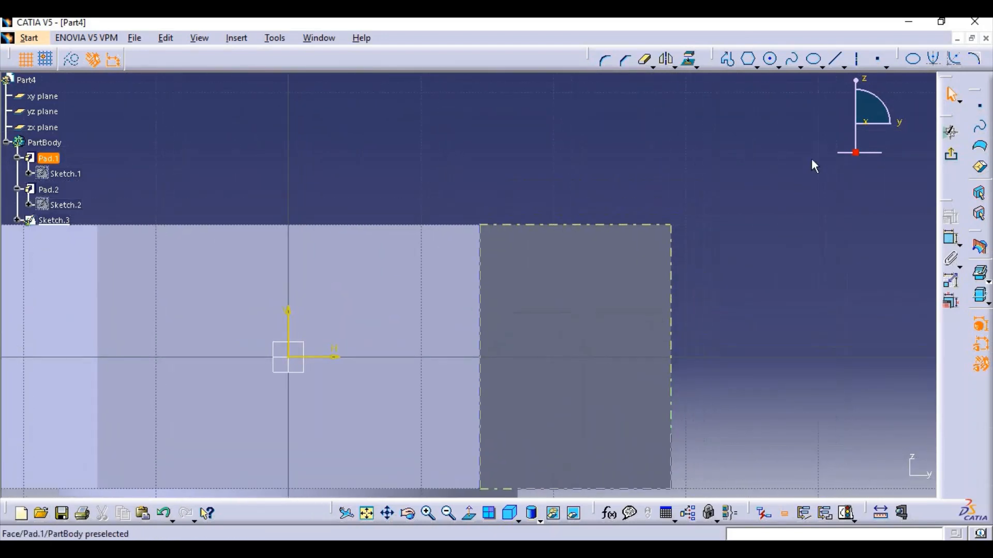
pyautogui.click(727, 59)
pyautogui.click(614, 216)
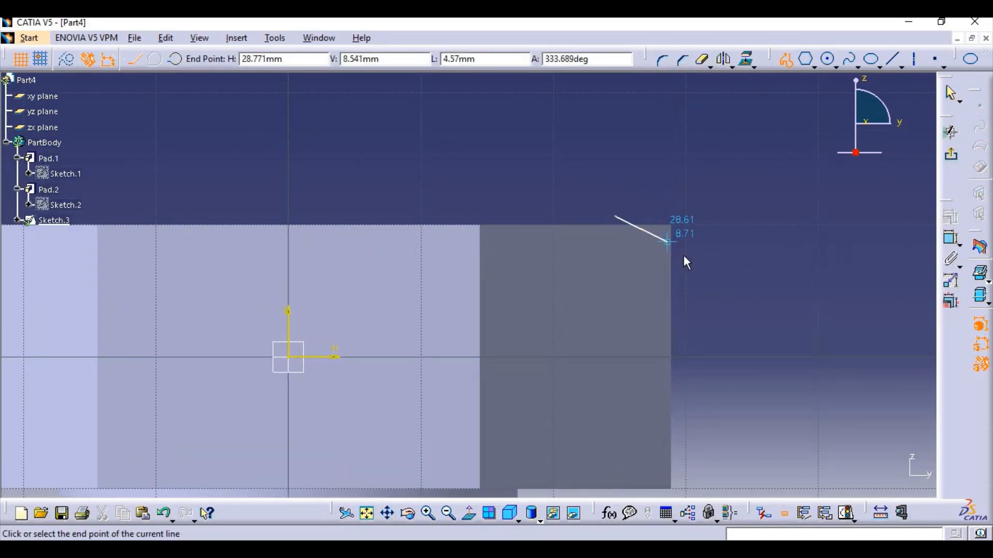
pyautogui.click(689, 216)
pyautogui.click(614, 216)
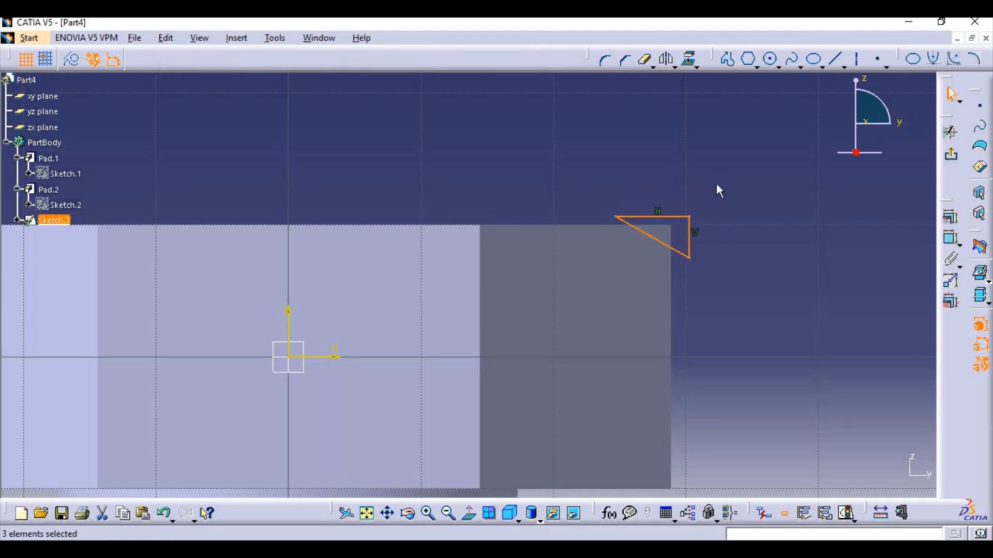
# Exit the sketch and cut a 360° groove with the triangle around the sketch's vertical axis to bevel the head's corners.
pyautogui.click(949, 158)
pyautogui.keyDown('ctrl'); pyautogui.moveTo(729, 199); pyautogui.dragTo(734, 321, button='middle'); pyautogui.keyUp('ctrl')
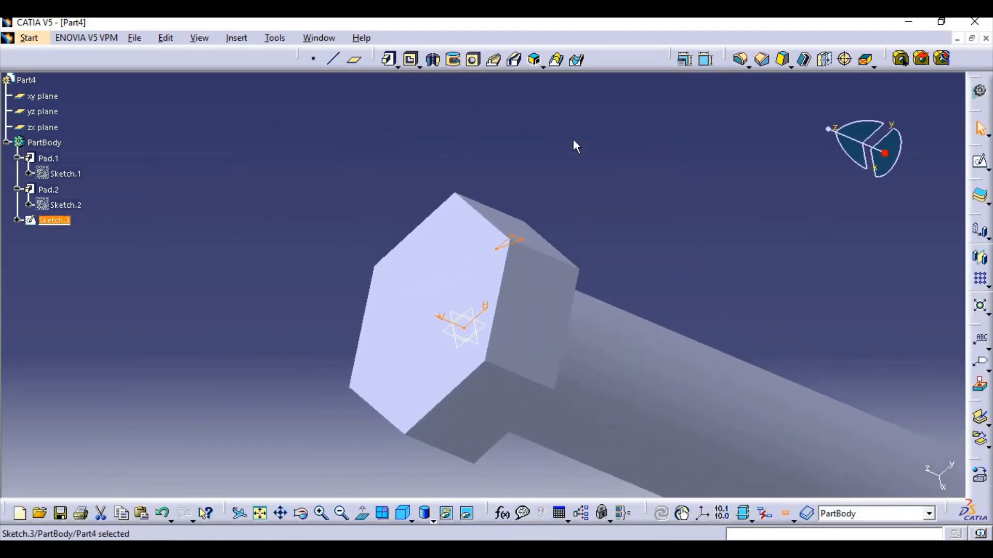
pyautogui.click(435, 61)
pyautogui.click(453, 61)
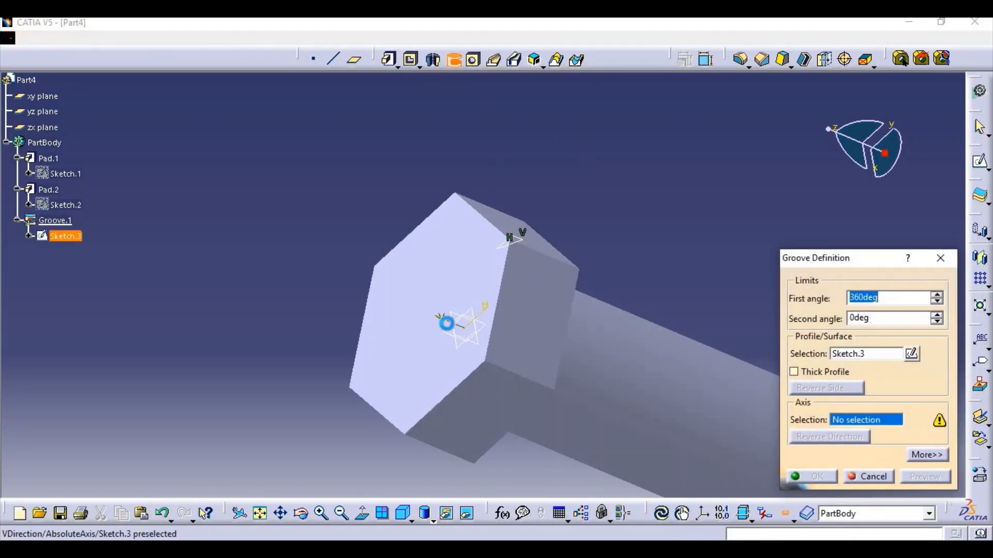
pyautogui.click(455, 328)
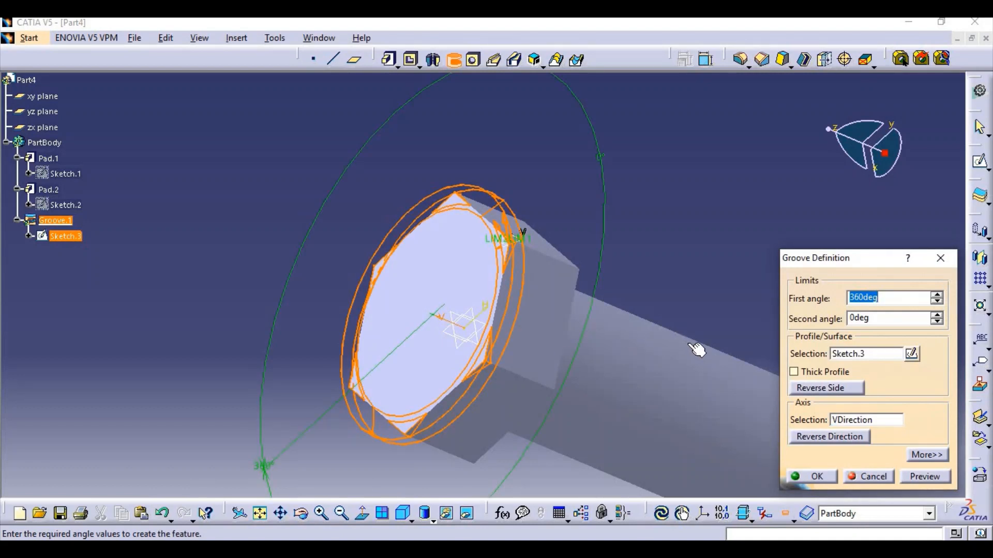
pyautogui.click(809, 476)
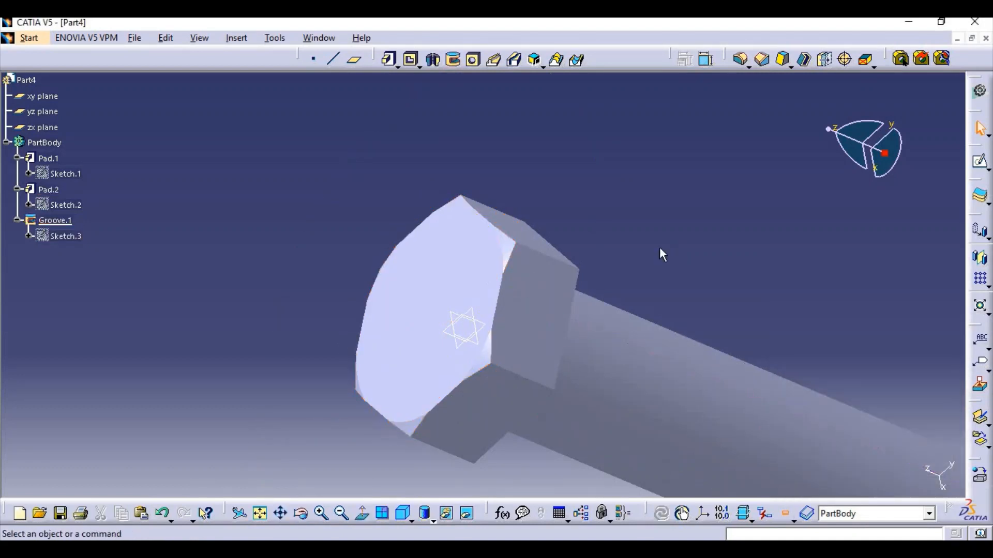
# Mirror the head's bevel groove about the xy plane onto the shank side of the head.
pyautogui.moveTo(510, 275); pyautogui.dragTo(306, 237, button='middle')
pyautogui.click(62, 222)
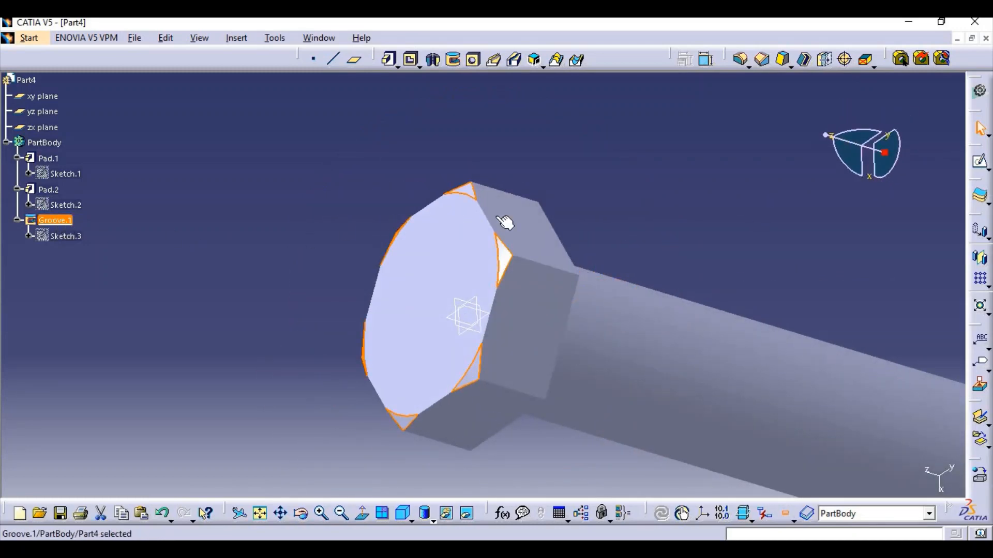
pyautogui.moveTo(626, 195); pyautogui.dragTo(987, 239, button='middle')
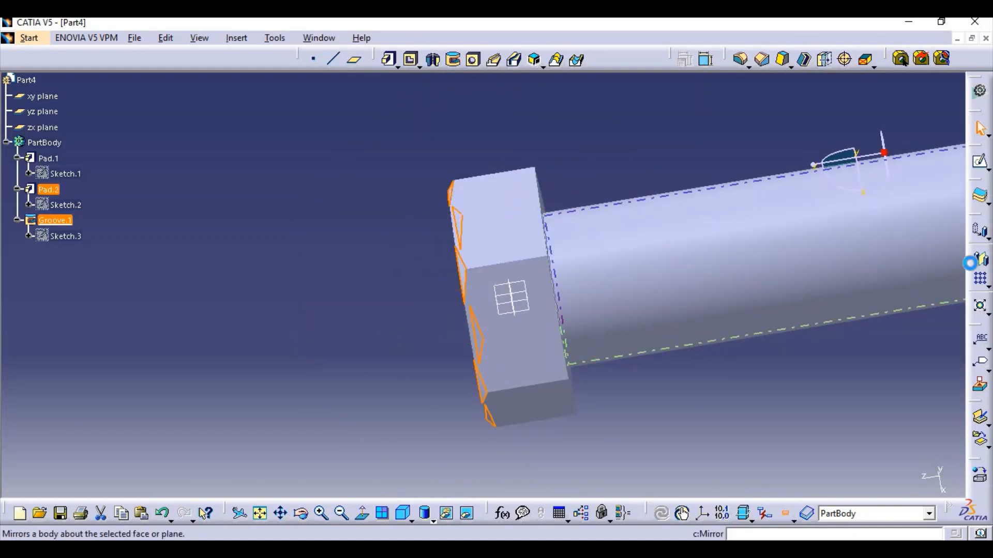
pyautogui.click(972, 261)
pyautogui.click(511, 304)
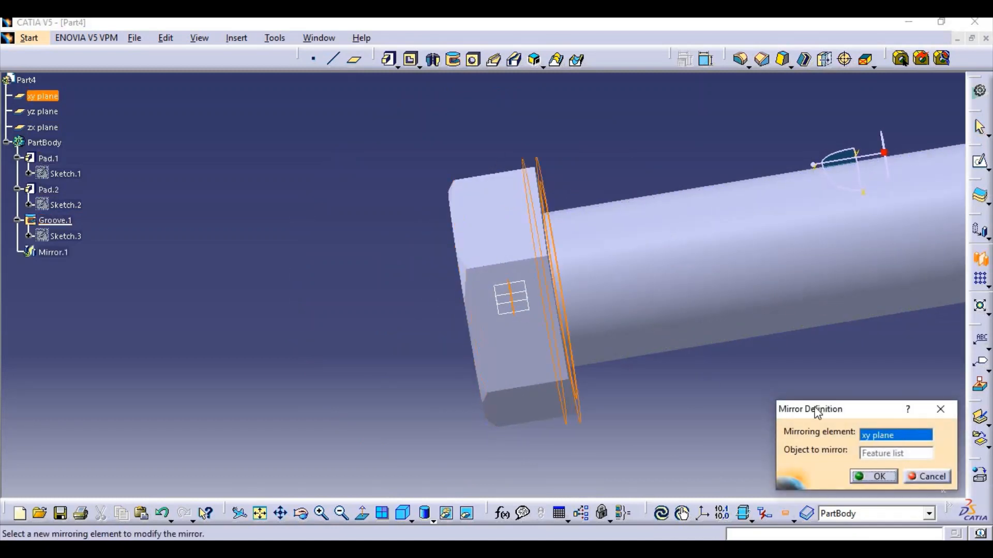
pyautogui.click(874, 476)
# Start a sketch on the shank's free end face and place a point on the horizontal axis, about 43 mm from the origin.
pyautogui.moveTo(297, 254); pyautogui.dragTo(111, 31, button='middle')
pyautogui.moveTo(714, 268); pyautogui.dragTo(667, 170, button='middle')
pyautogui.moveTo(877, 201); pyautogui.dragTo(587, 389, button='middle')
pyautogui.click(588, 388)
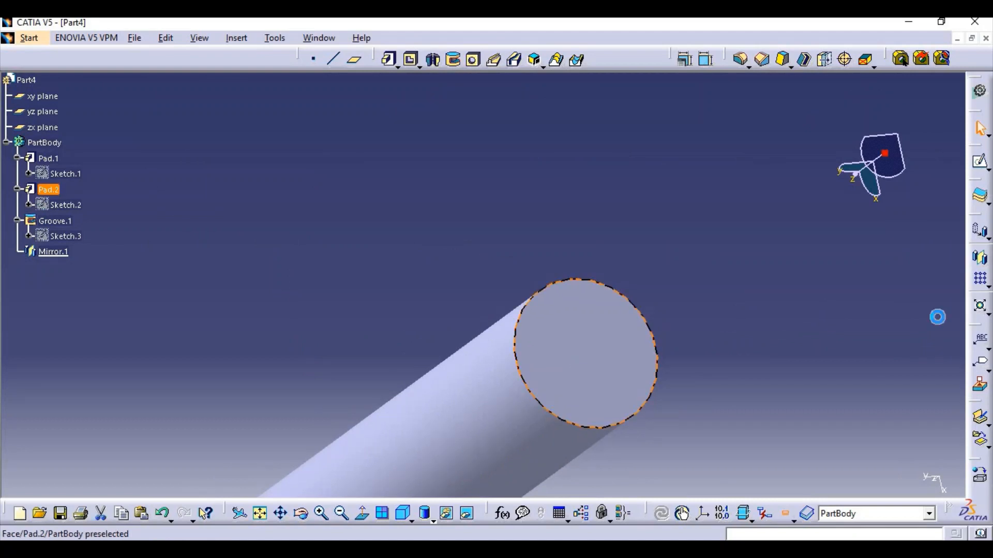
pyautogui.click(980, 160)
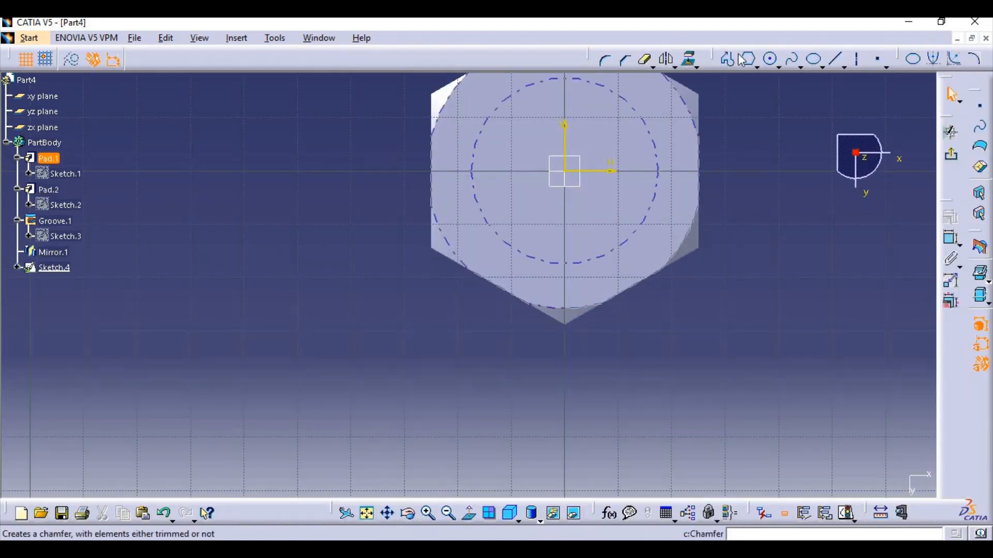
pyautogui.click(878, 61)
pyautogui.click(800, 166)
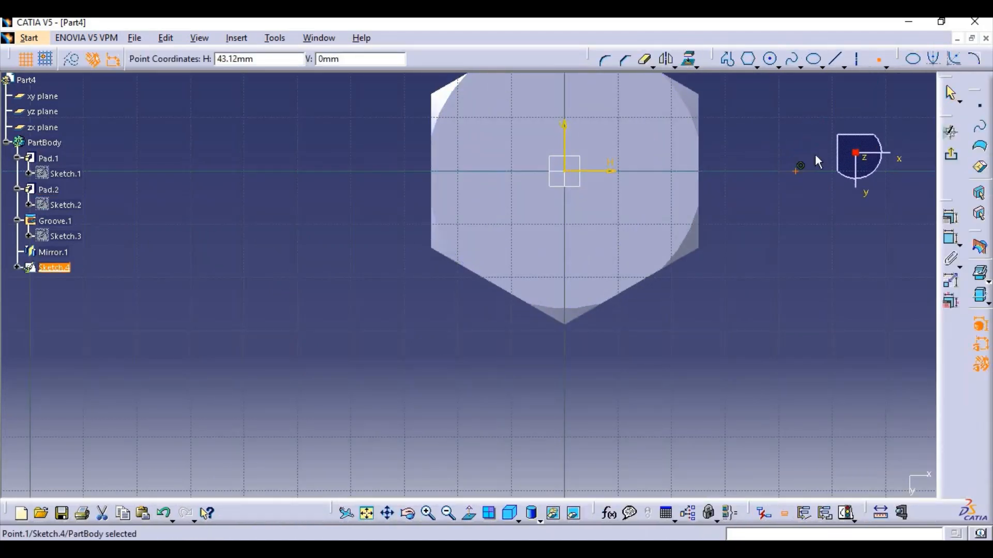
# Dimension the point's distance from the vertical axis, set it to 35/2 mm, and exit the sketch.
pyautogui.click(950, 238)
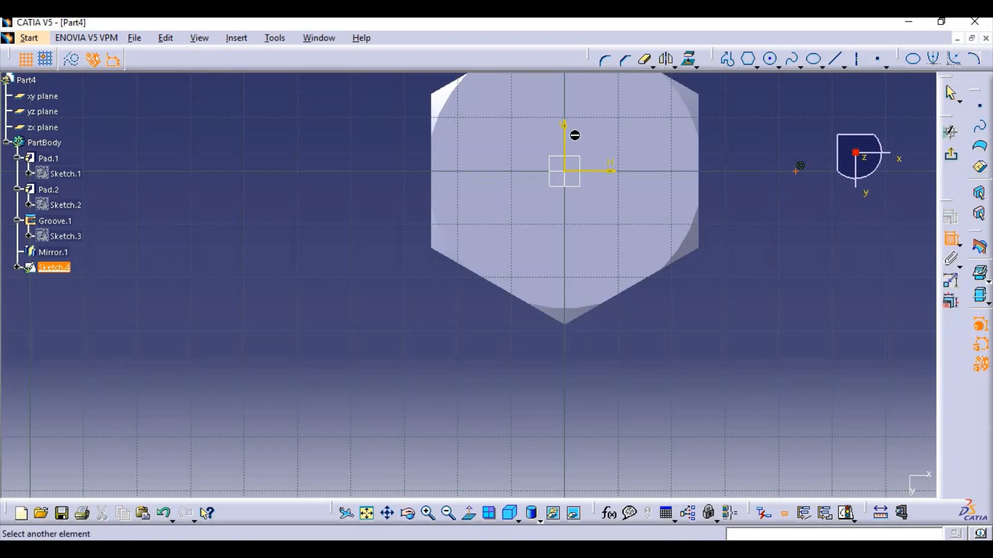
pyautogui.click(567, 138)
pyautogui.click(312, 128)
pyautogui.doubleClick(314, 135)
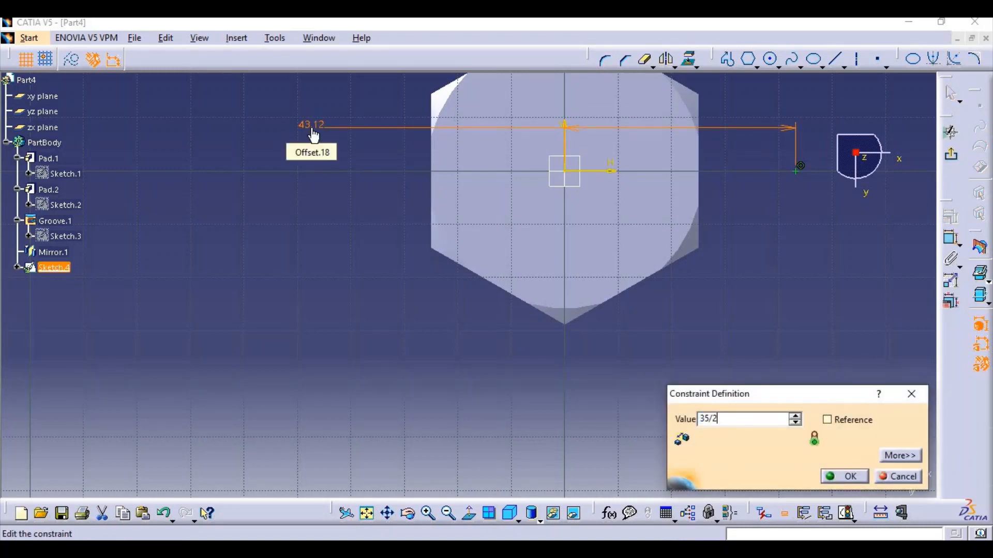
pyautogui.press('Return')
pyautogui.click(775, 160)
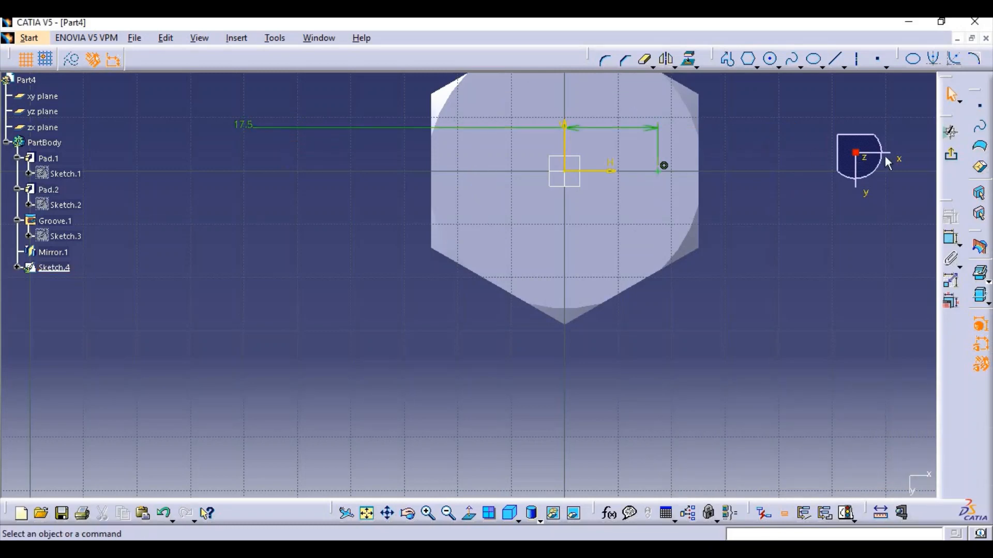
pyautogui.click(954, 155)
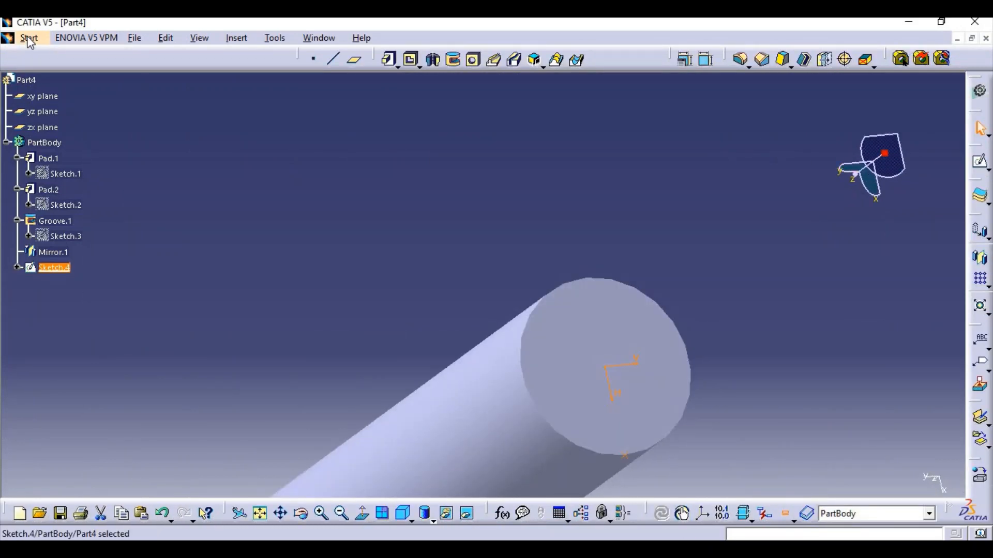
# Switch to the Generative Shape Design workbench for wireframe curves.
pyautogui.click(29, 39)
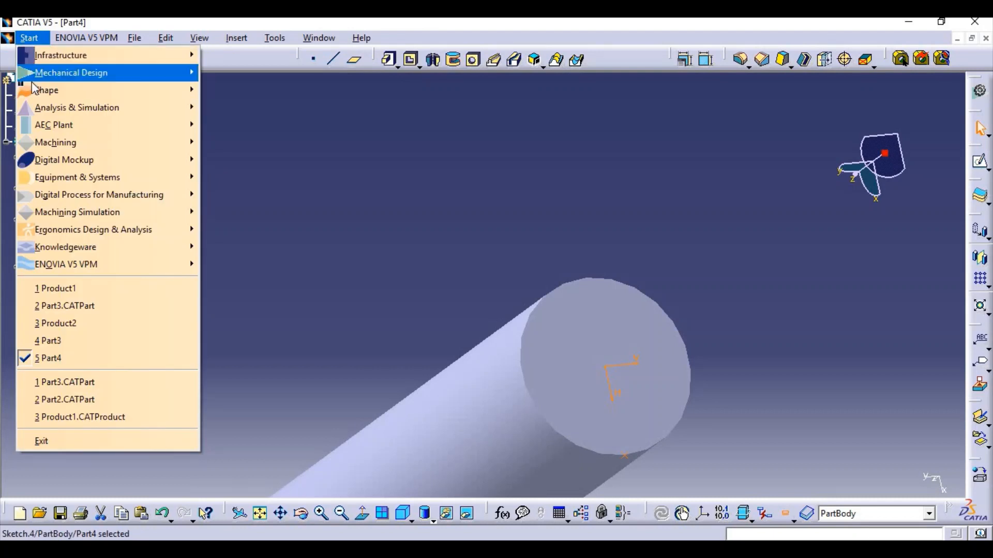
pyautogui.moveTo(35, 89)
pyautogui.click(243, 142)
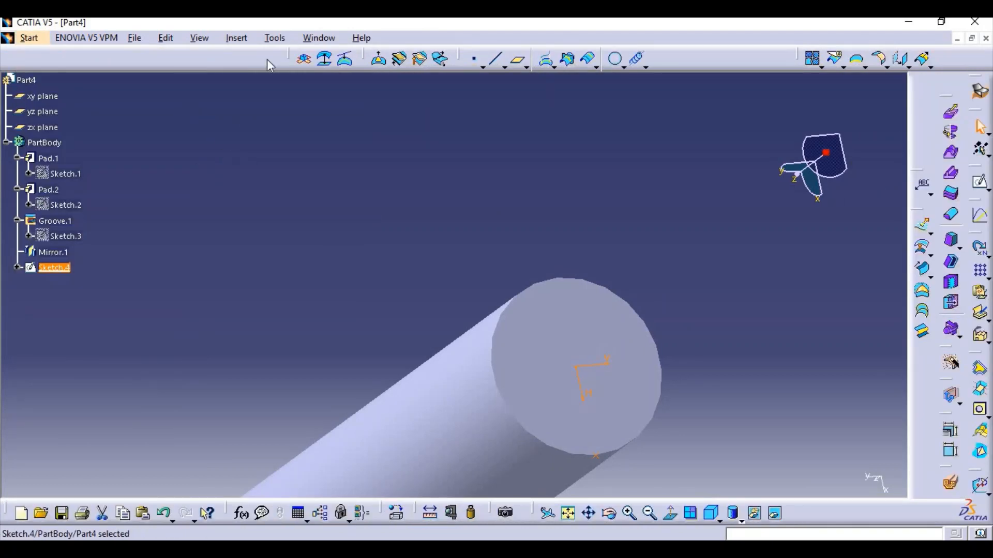
pyautogui.click(645, 66)
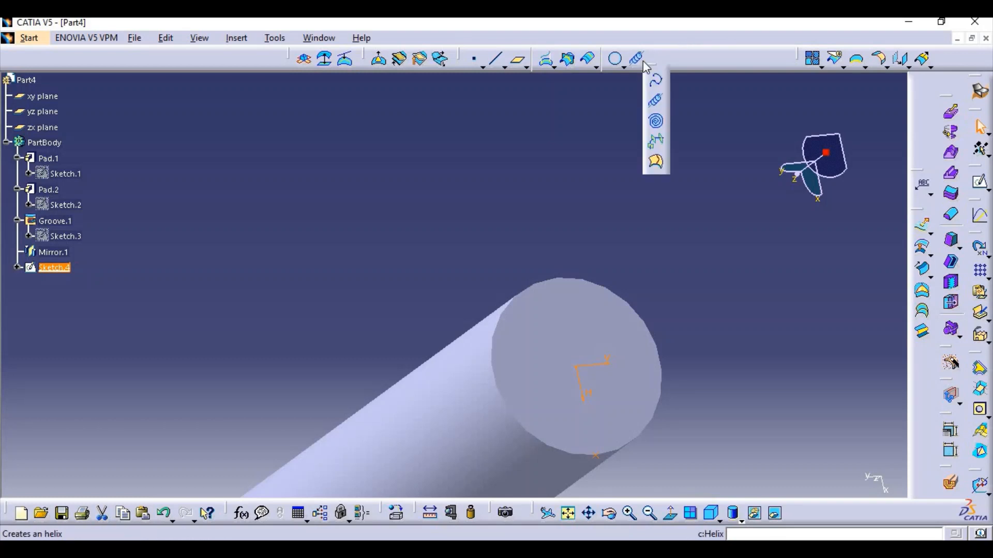
pyautogui.click(655, 104)
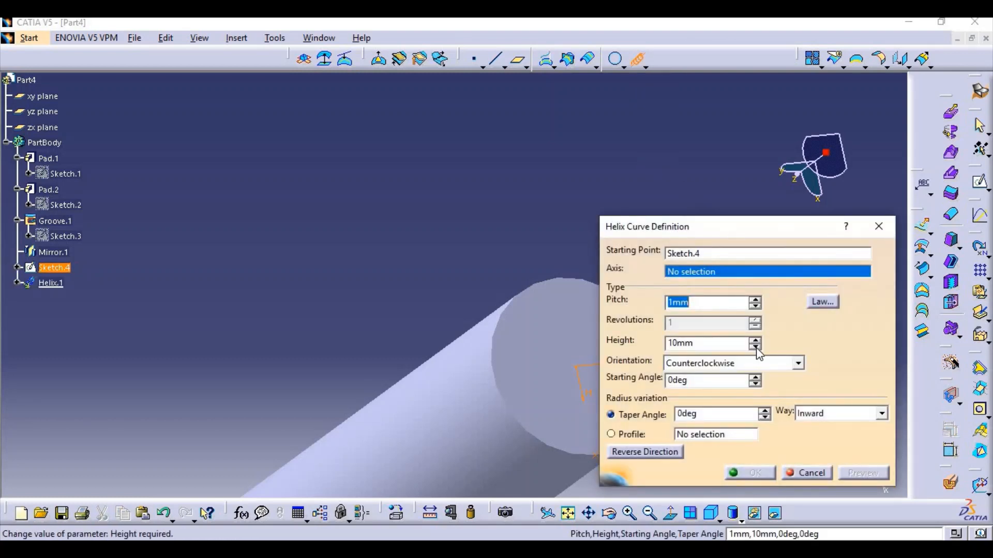
pyautogui.moveTo(454, 287); pyautogui.dragTo(367, 148, button='middle')
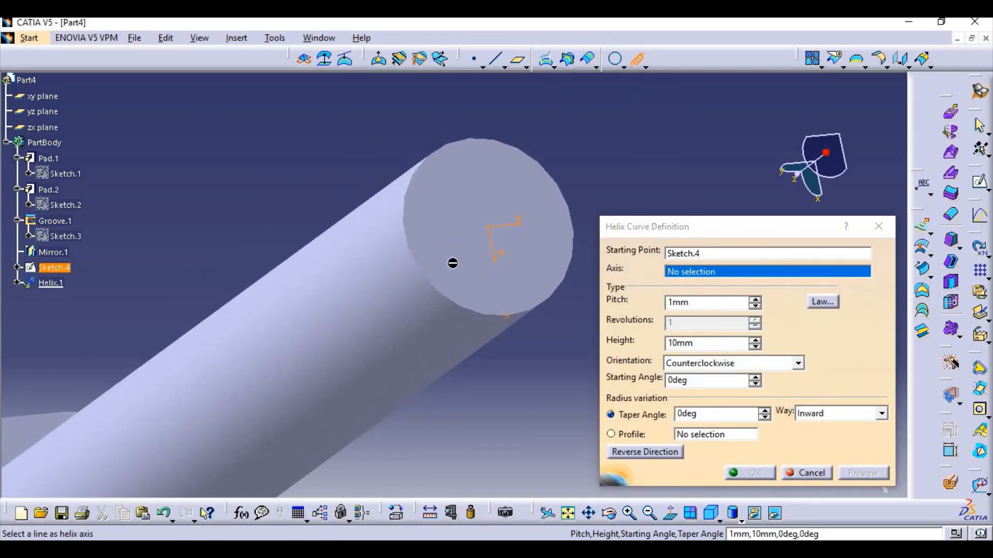
pyautogui.moveTo(299, 223); pyautogui.dragTo(214, 273, button='middle')
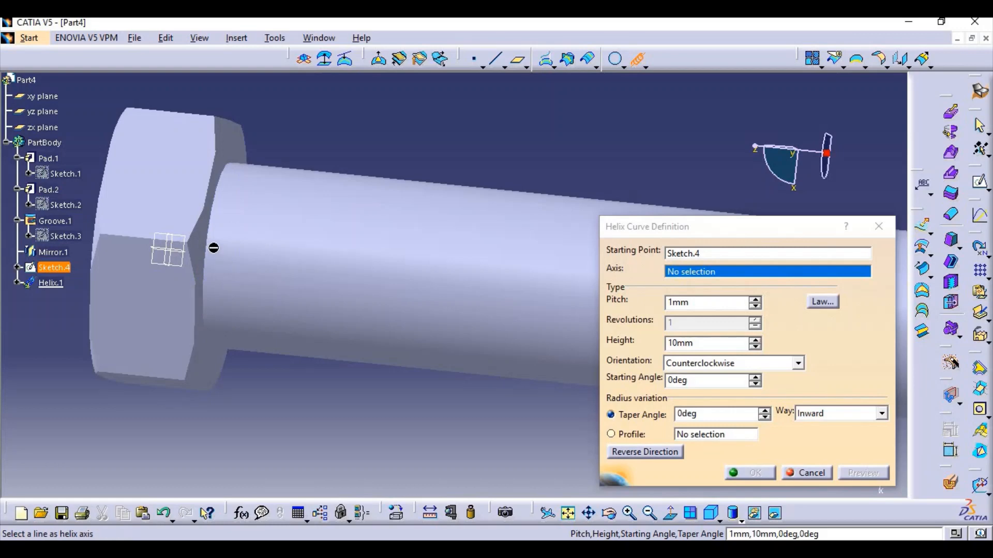
pyautogui.click(146, 243)
pyautogui.moveTo(253, 319); pyautogui.dragTo(103, 377, button='middle')
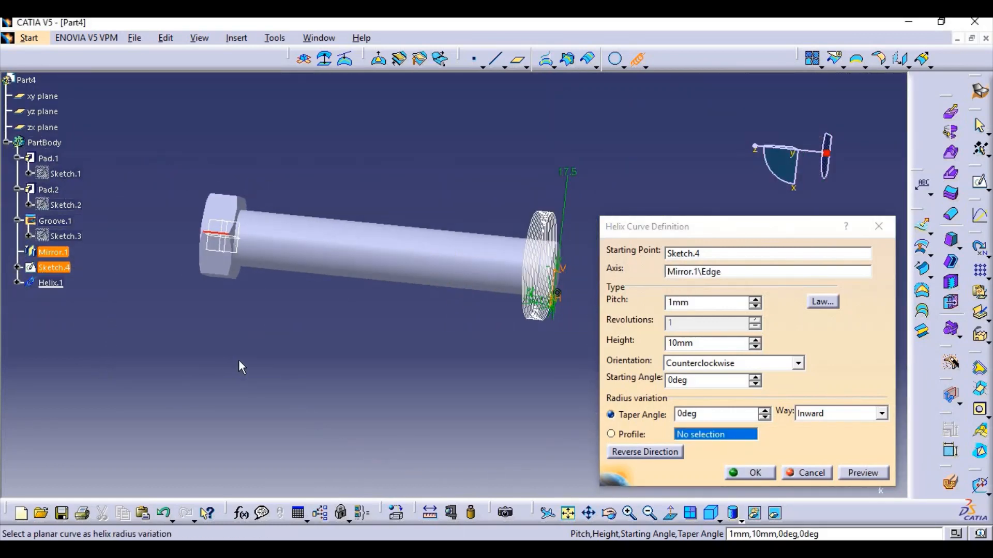
pyautogui.hotkey('ctrl', 'z')
pyautogui.moveTo(485, 325); pyautogui.dragTo(367, 310, button='middle')
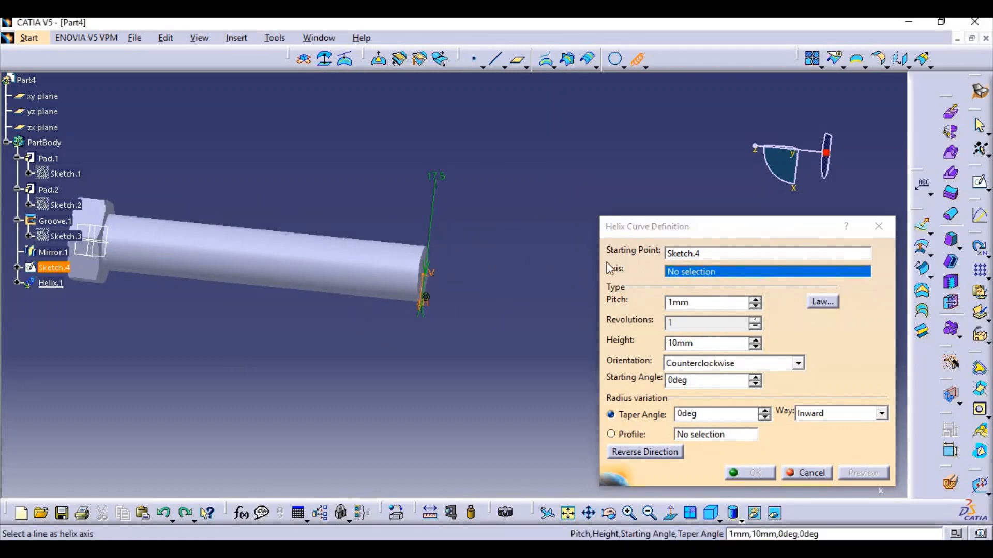
pyautogui.click(882, 229)
# On the zx plane, sketch a line along the bolt's central axis from beyond the head to past the shank's end, and exit.
pyautogui.moveTo(399, 226); pyautogui.dragTo(612, 226, button='middle')
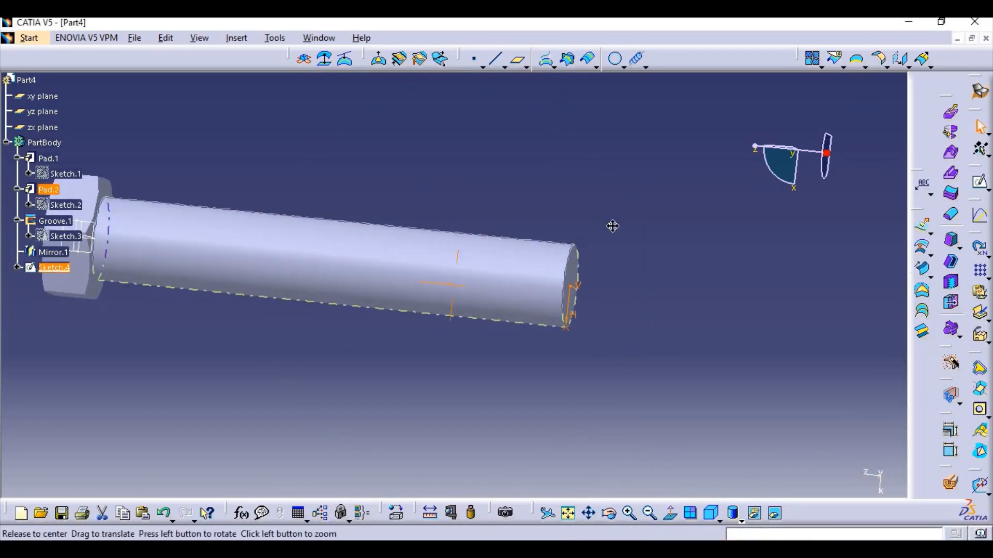
pyautogui.moveTo(266, 228); pyautogui.dragTo(519, 212, button='middle')
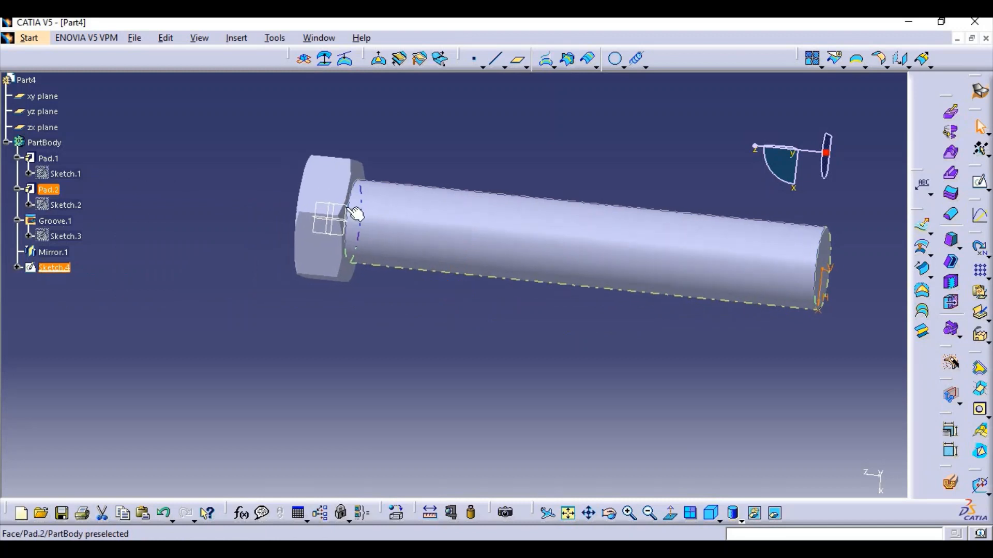
pyautogui.click(980, 181)
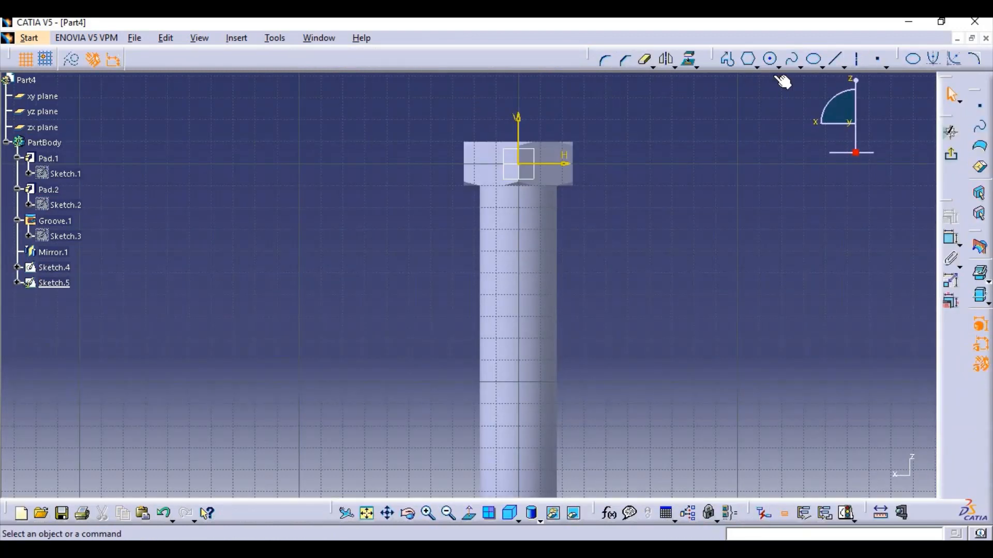
pyautogui.click(838, 61)
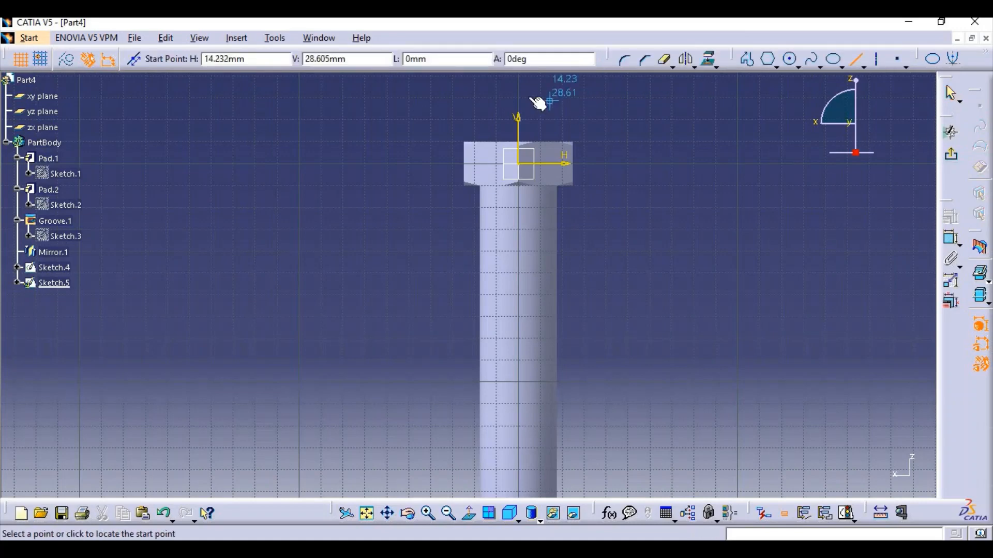
pyautogui.click(519, 93)
pyautogui.moveTo(525, 452); pyautogui.dragTo(565, 36, button='middle')
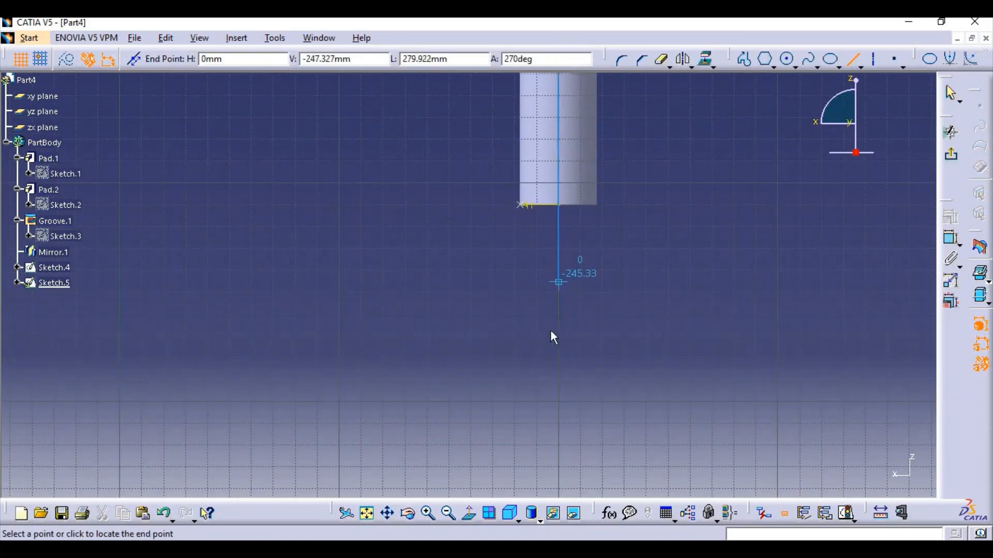
pyautogui.click(563, 337)
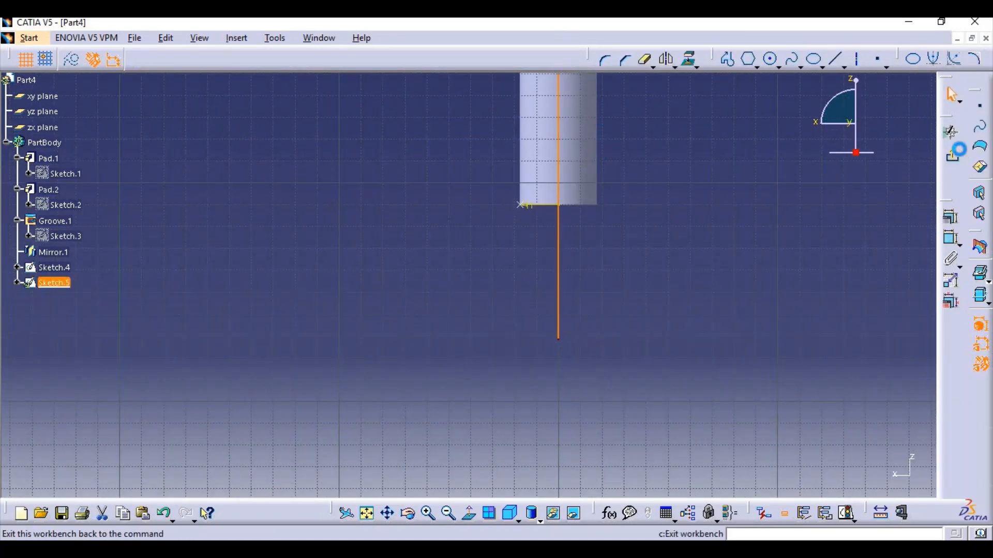
pyautogui.click(951, 154)
# Start a helix with the sketched line as axis and the end-face point as starting point, reversing it to run toward the head.
pyautogui.moveTo(460, 286)
pyautogui.mouseDown(button='middle')
pyautogui.moveTo(445, 228)
pyautogui.moveTo(611, 330)
pyautogui.moveTo(629, 323)
pyautogui.mouseUp(button='middle')
pyautogui.click(461, 286)
pyautogui.click(635, 59)
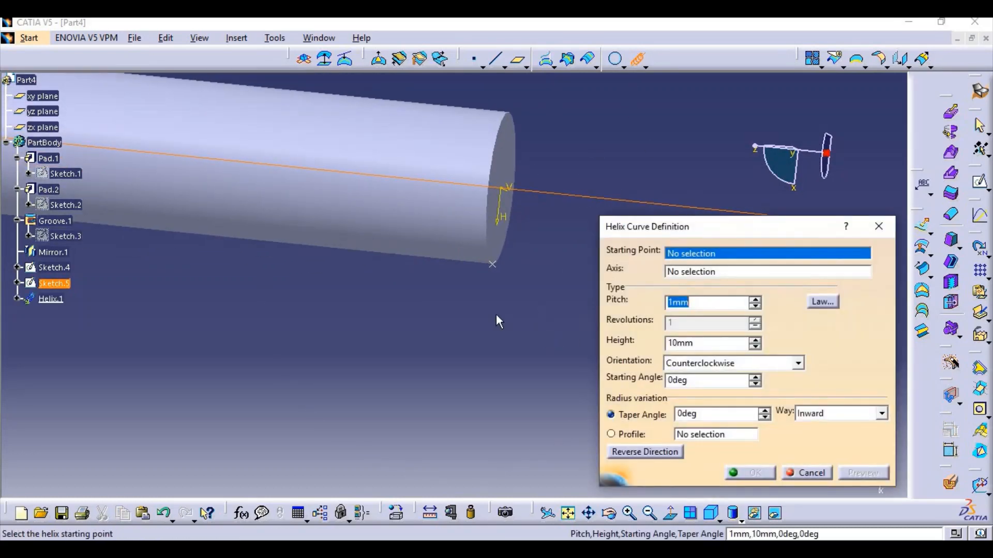
pyautogui.moveTo(498, 321); pyautogui.dragTo(430, 336, button='middle')
pyautogui.click(427, 282)
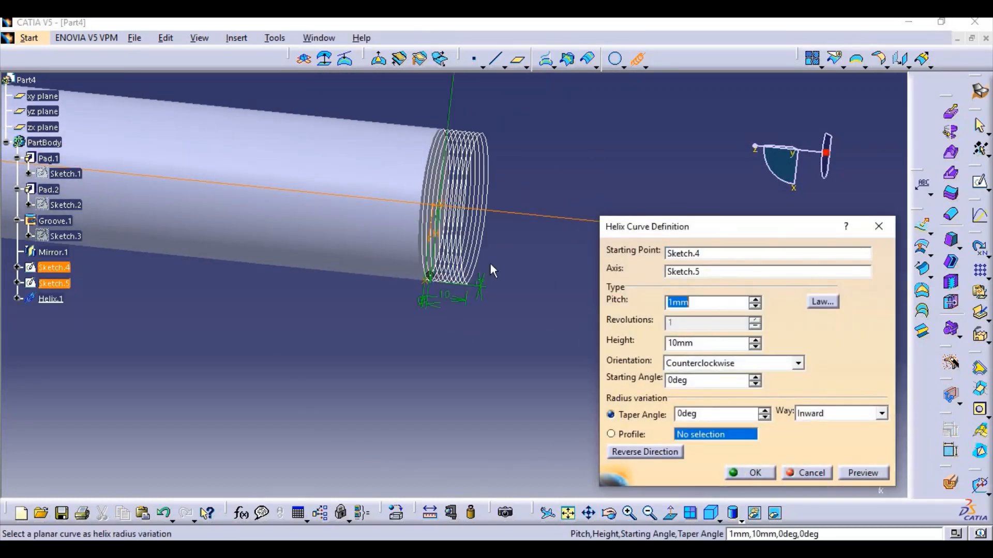
pyautogui.click(667, 453)
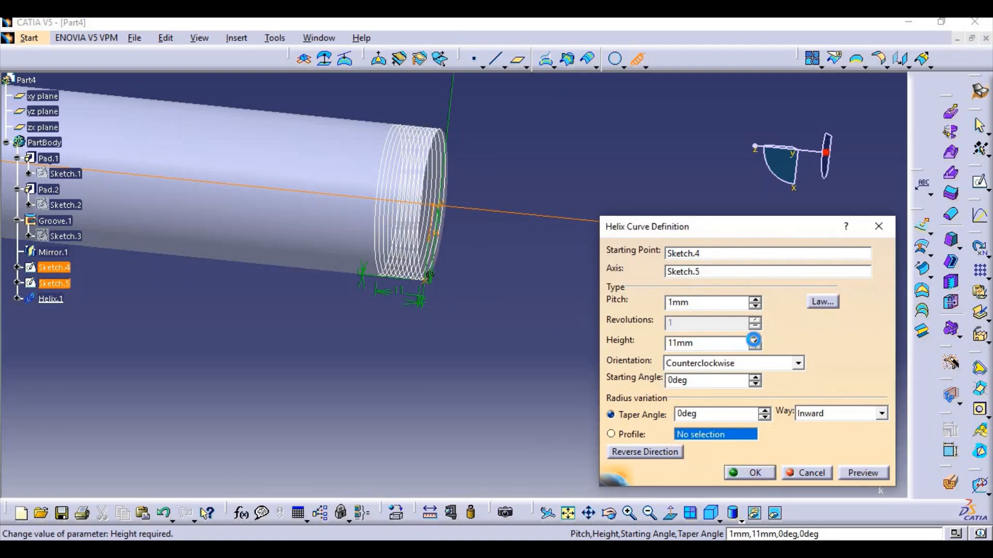
# Set the helix height to 200 mm and create the curve with a 1 mm pitch.
pyautogui.moveTo(753, 339); pyautogui.dragTo(753, 340)
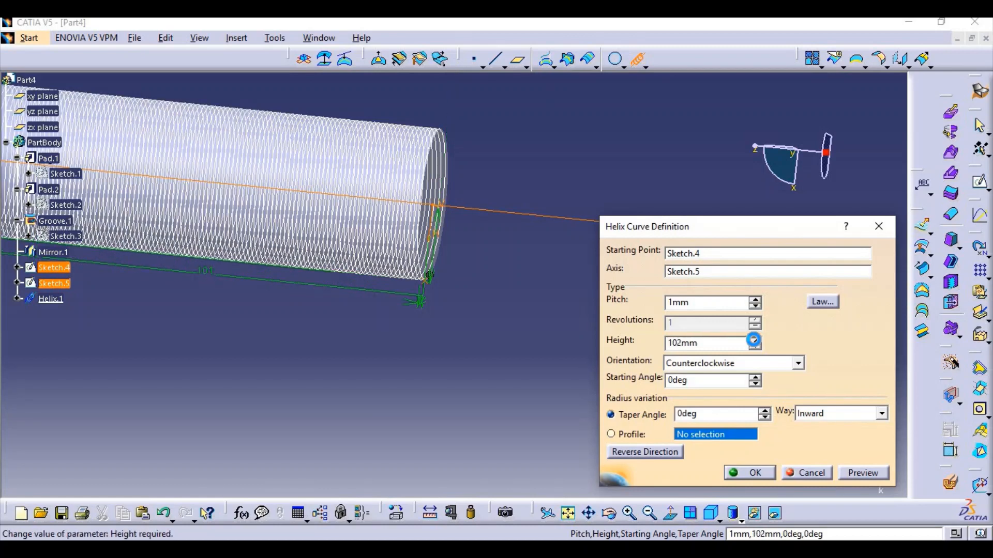
pyautogui.moveTo(182, 353); pyautogui.dragTo(624, 381, button='middle')
pyautogui.click(754, 339)
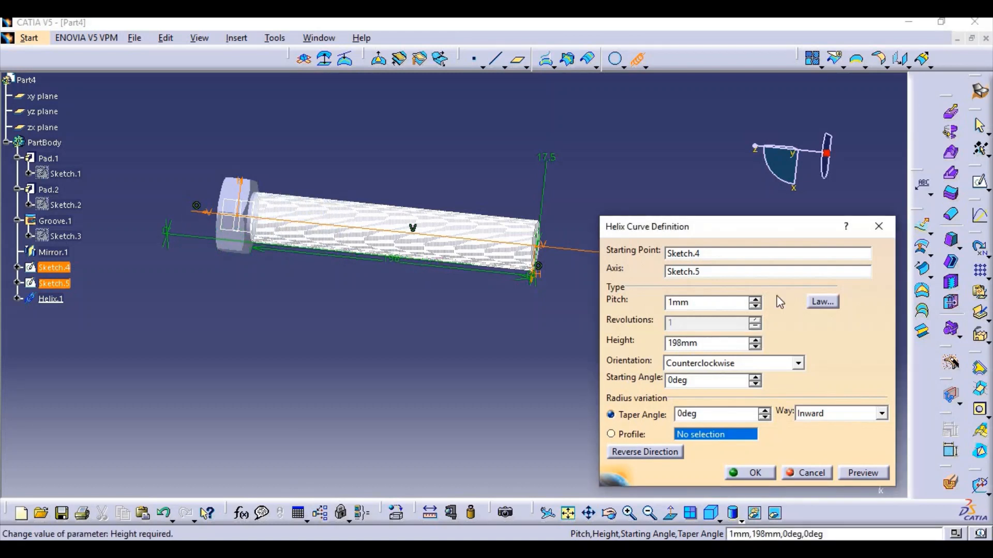
pyautogui.moveTo(354, 359); pyautogui.dragTo(368, 391, button='middle')
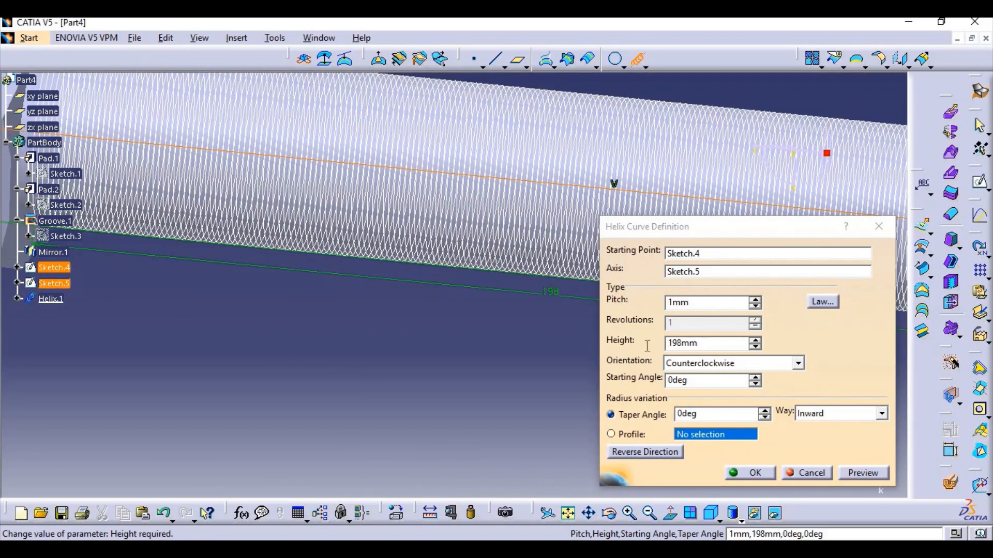
pyautogui.moveTo(646, 346); pyautogui.dragTo(564, 344)
pyautogui.write('200')
pyautogui.press('Return')
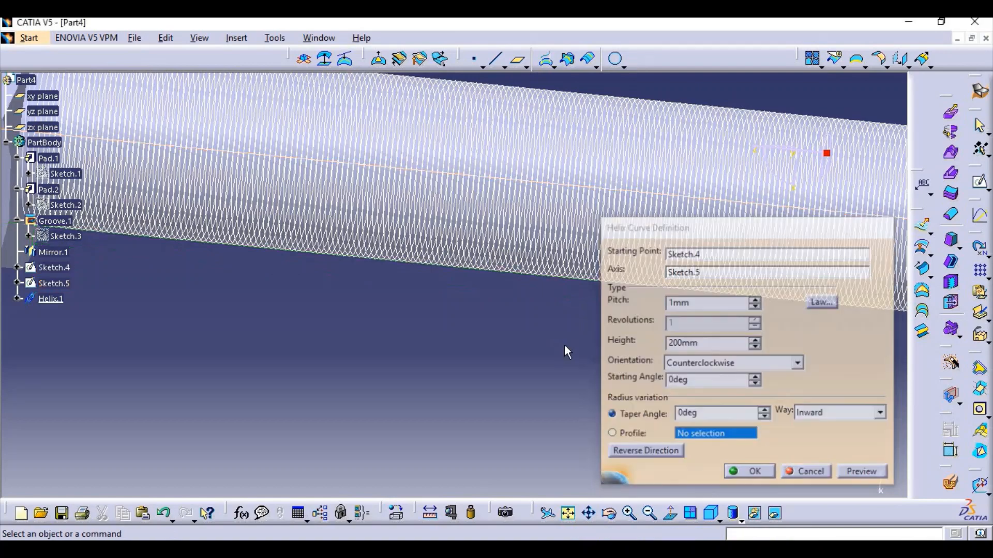
# Edit the helix and set its pitch to 3 mm.
pyautogui.moveTo(560, 342); pyautogui.dragTo(565, 391, button='middle')
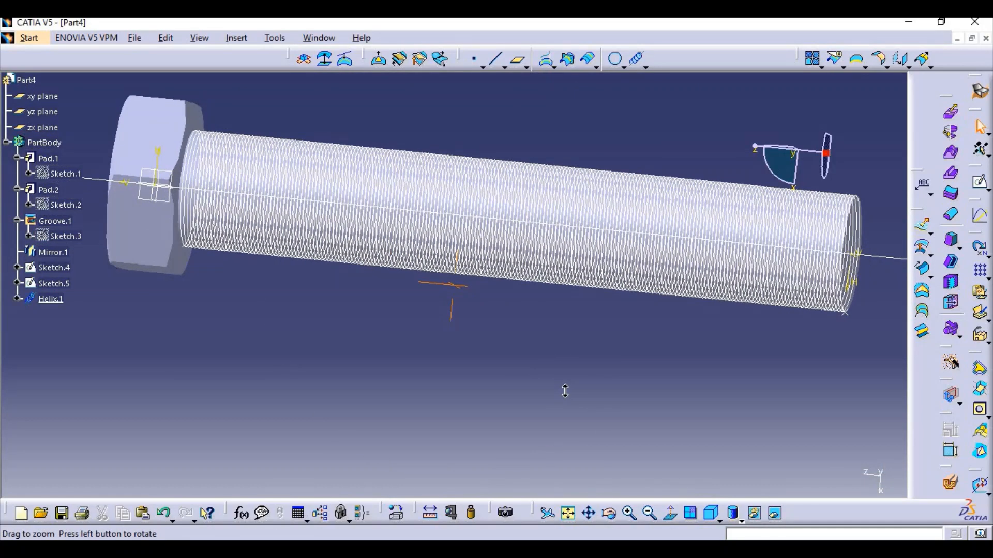
pyautogui.doubleClick(50, 299)
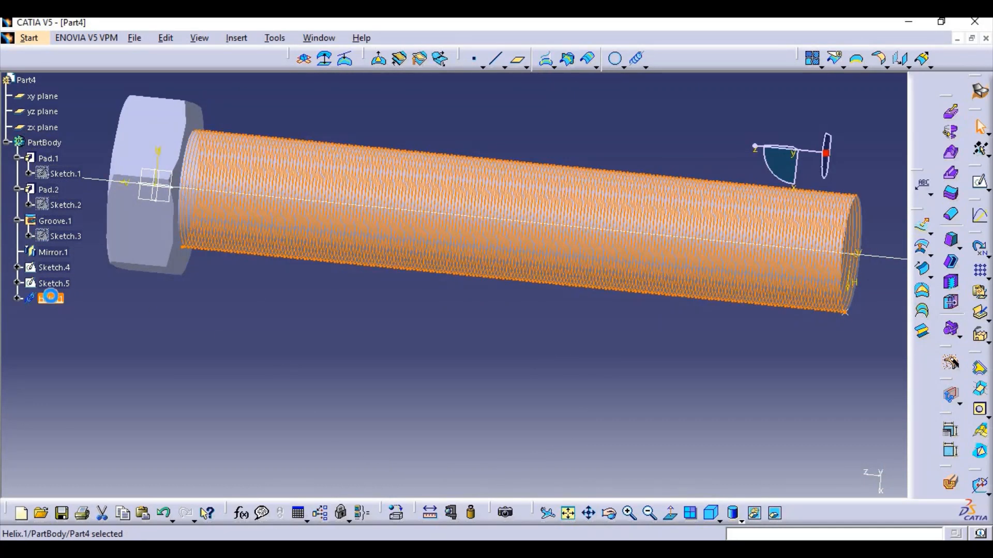
pyautogui.click(755, 300)
pyautogui.click(755, 300)
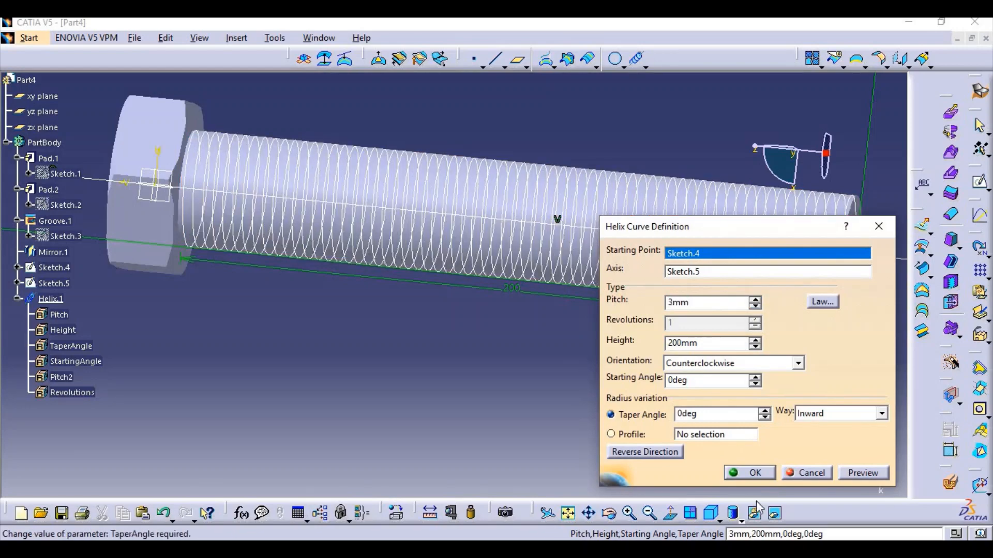
pyautogui.click(733, 471)
# Hide the sketched line along the bolt's axis.
pyautogui.moveTo(517, 310); pyautogui.dragTo(251, 362, button='middle')
pyautogui.rightClick(253, 370)
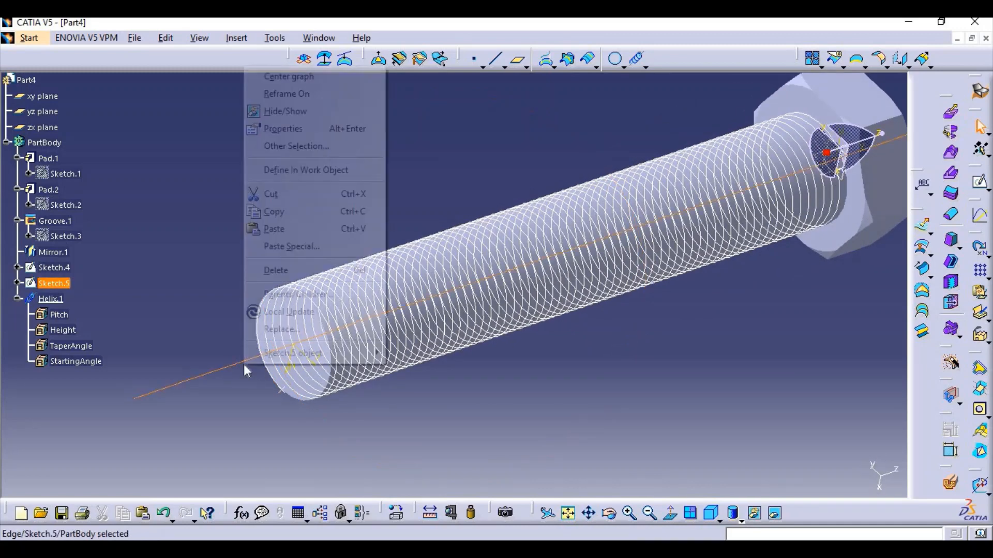
pyautogui.click(310, 109)
# Hide the horizontal and vertical direction arrows of the point sketch on the shank's end face.
pyautogui.moveTo(500, 352); pyautogui.dragTo(352, 243, button='middle')
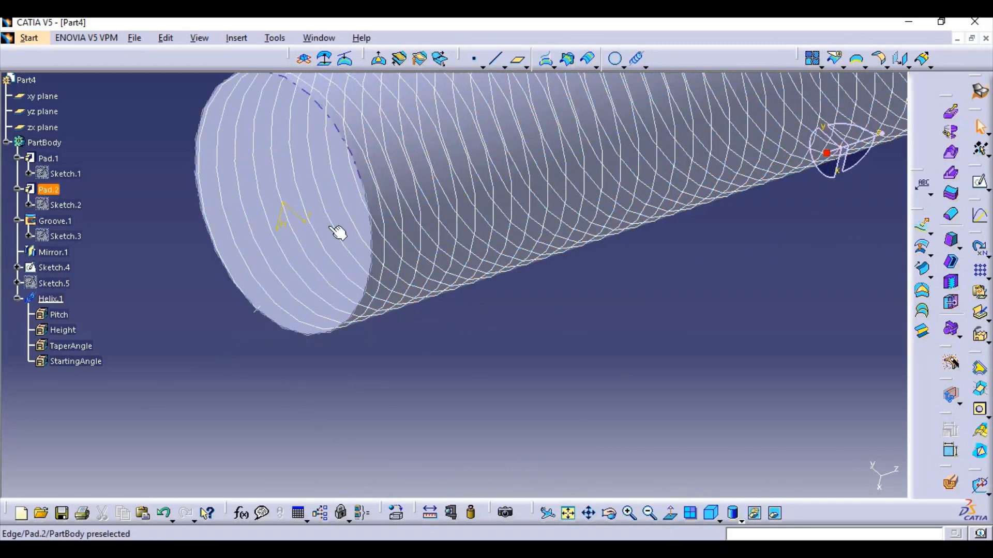
pyautogui.rightClick(304, 224)
pyautogui.click(322, 265)
pyautogui.rightClick(284, 221)
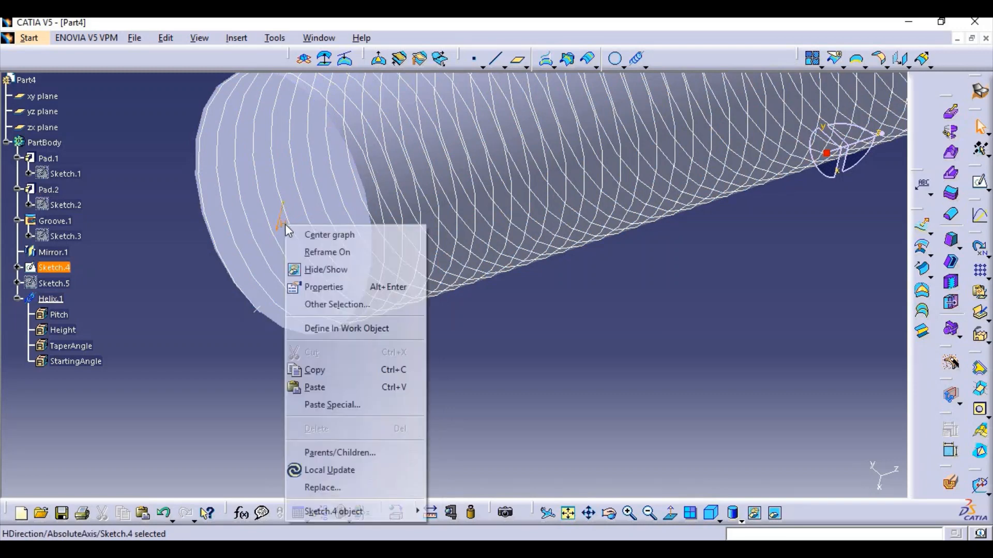
pyautogui.click(311, 264)
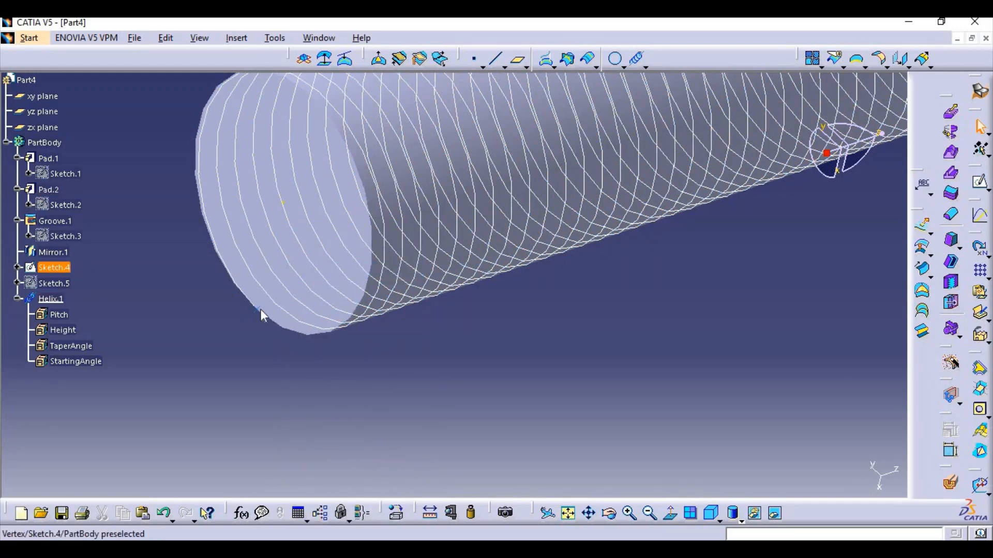
# Hide the point sketch on the edge of the shank's end face.
pyautogui.rightClick(261, 313)
pyautogui.click(296, 288)
pyautogui.moveTo(452, 333); pyautogui.dragTo(535, 362, button='middle')
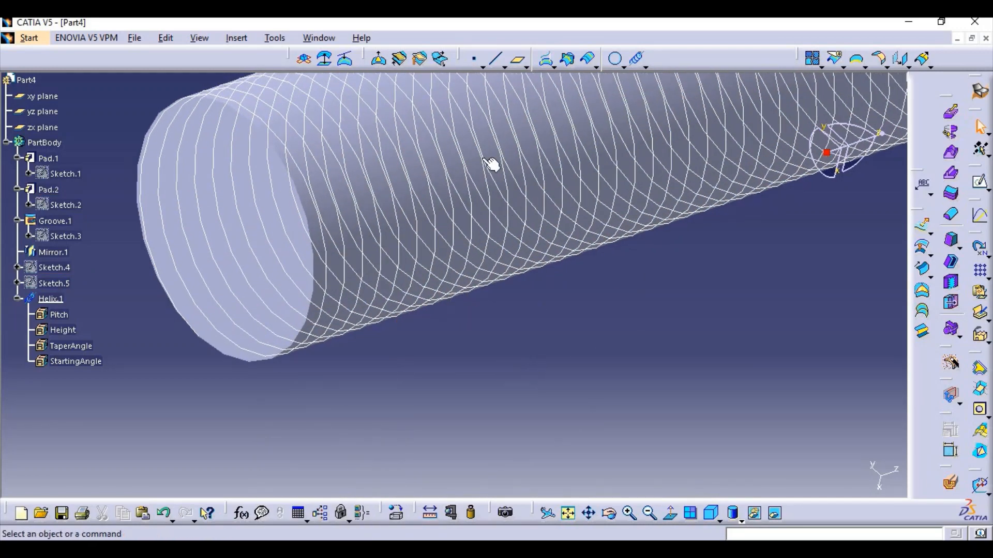
# Create a reference plane normal to the helix curve, passing through the helix's start vertex at the shank's end.
pyautogui.click(518, 60)
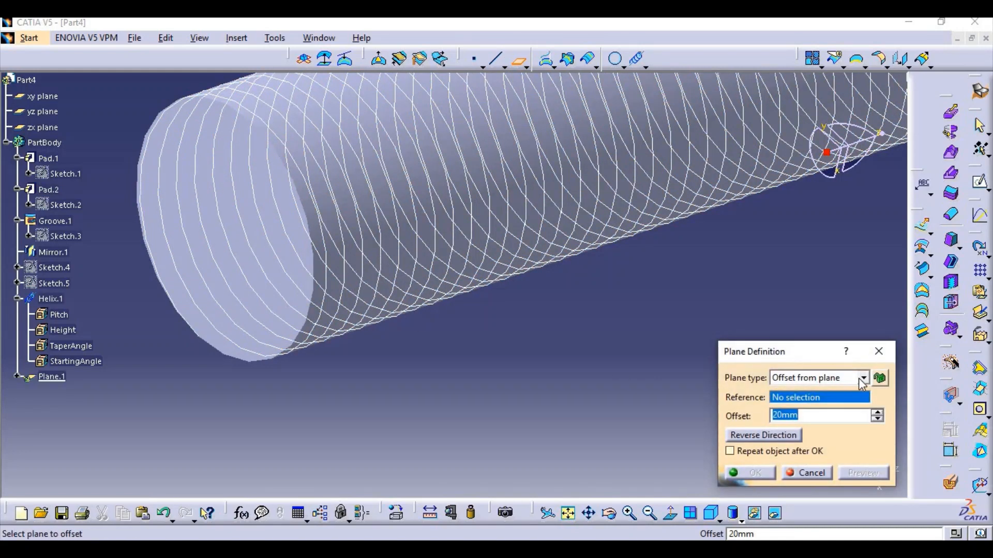
pyautogui.click(863, 378)
pyautogui.click(792, 468)
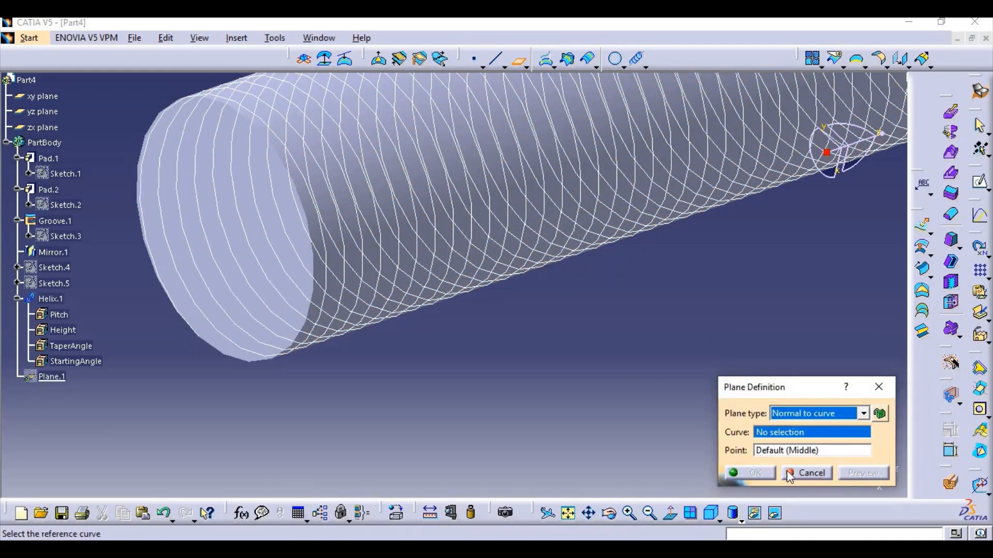
pyautogui.click(333, 314)
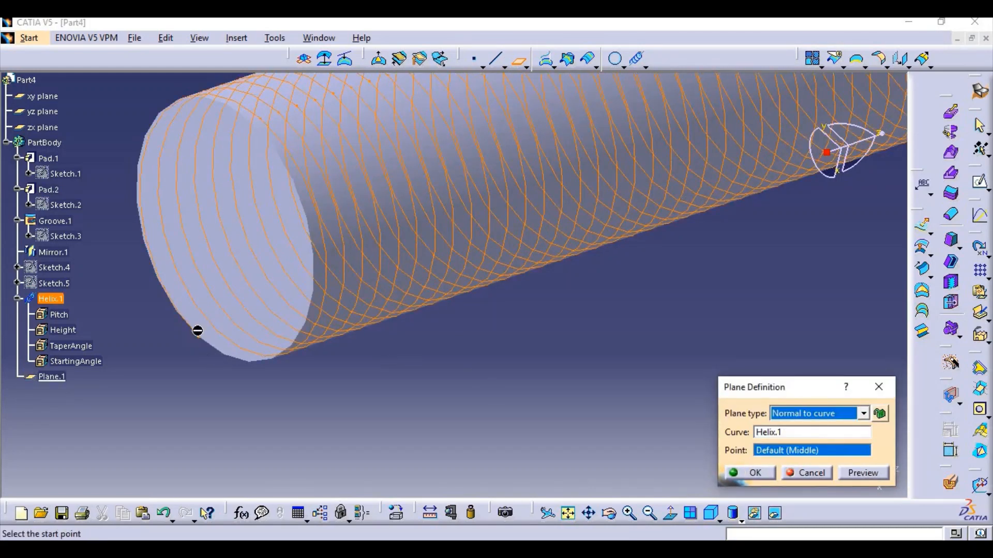
pyautogui.click(202, 339)
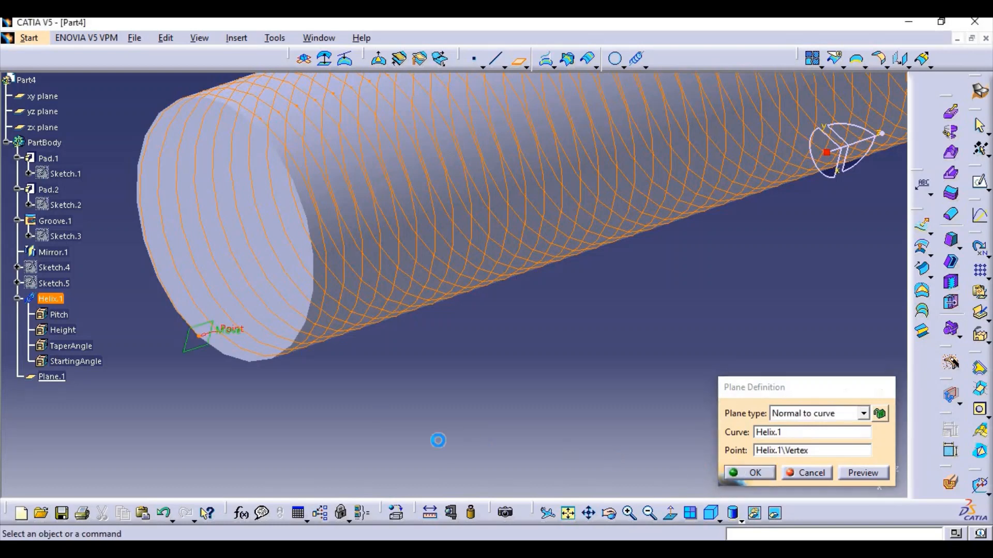
pyautogui.press('Return')
# On the new plane, sketch a circle about 3 mm in diameter centred on the helix's start point and exit the sketch.
pyautogui.moveTo(496, 351); pyautogui.dragTo(495, 290, button='middle')
pyautogui.click(341, 276)
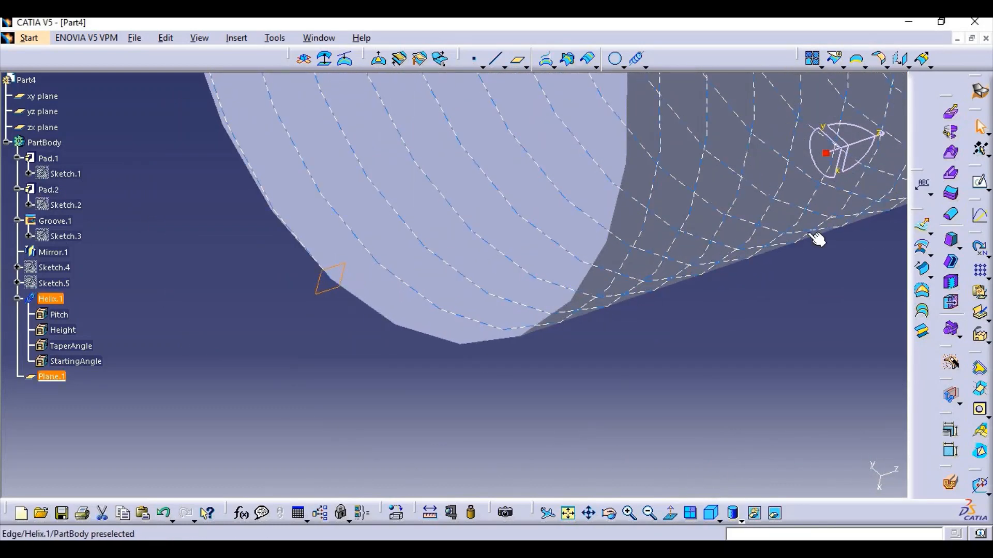
pyautogui.click(978, 182)
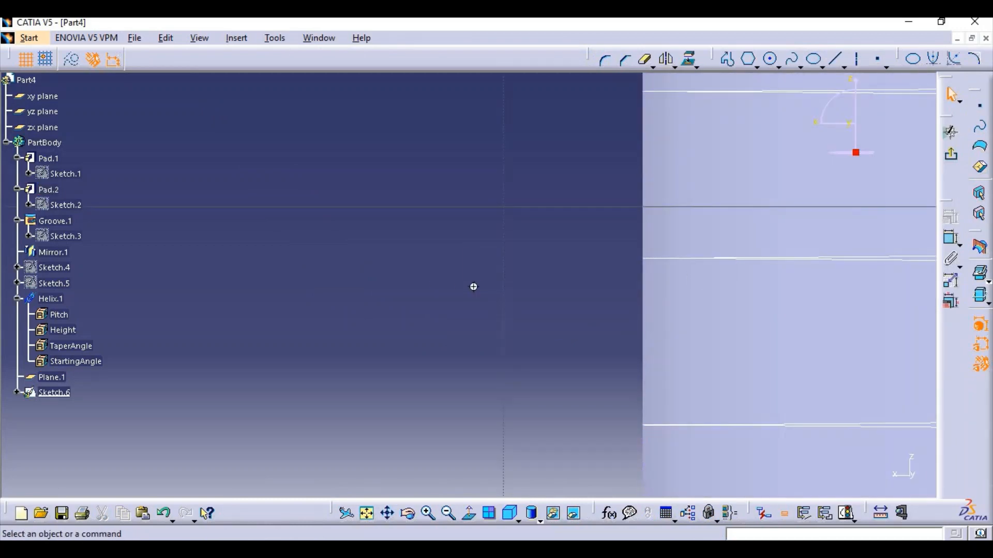
pyautogui.moveTo(516, 474); pyautogui.dragTo(632, 195, button='middle')
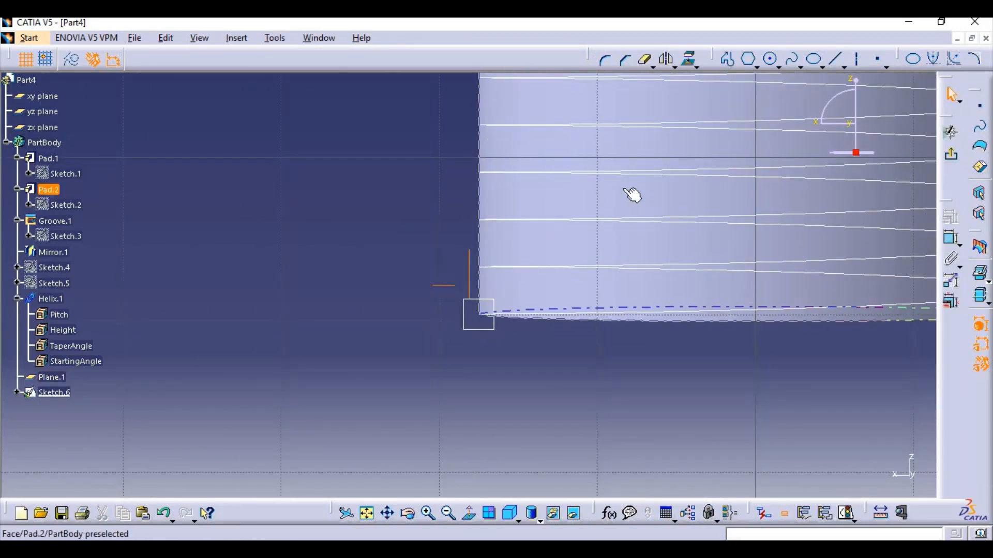
pyautogui.click(767, 59)
pyautogui.moveTo(594, 364)
pyautogui.mouseDown(button='middle')
pyautogui.moveTo(599, 348)
pyautogui.moveTo(694, 337)
pyautogui.moveTo(538, 396)
pyautogui.mouseUp(button='middle')
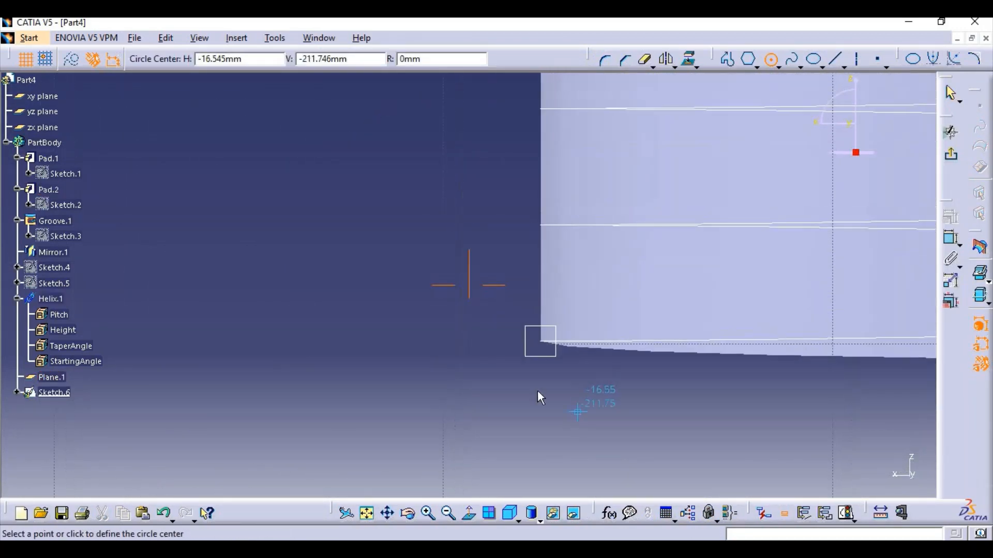
pyautogui.click(541, 342)
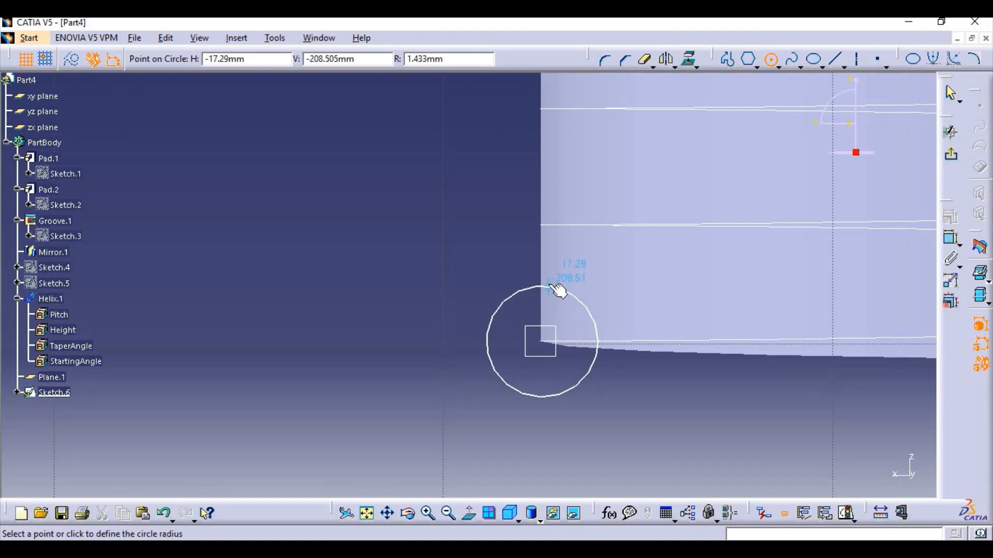
pyautogui.click(560, 291)
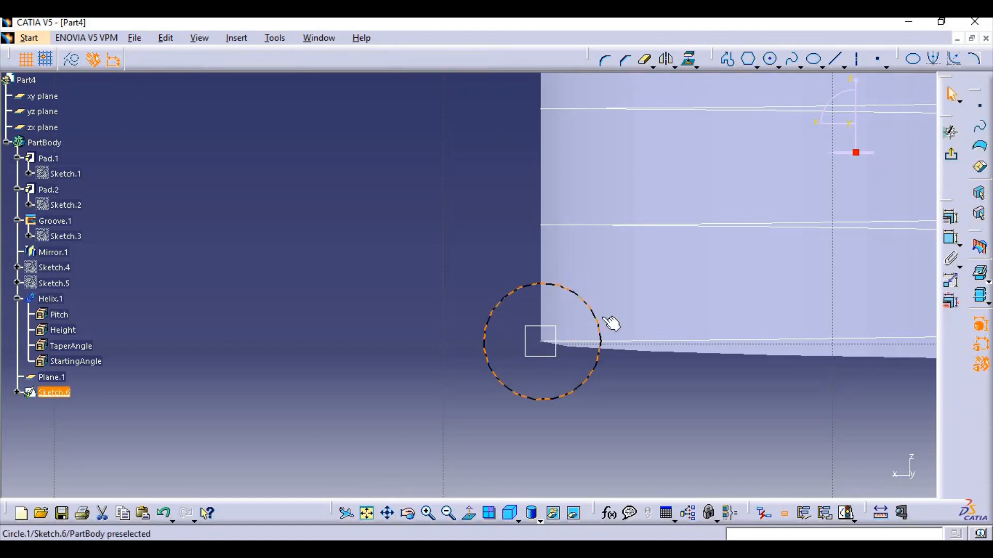
pyautogui.click(952, 160)
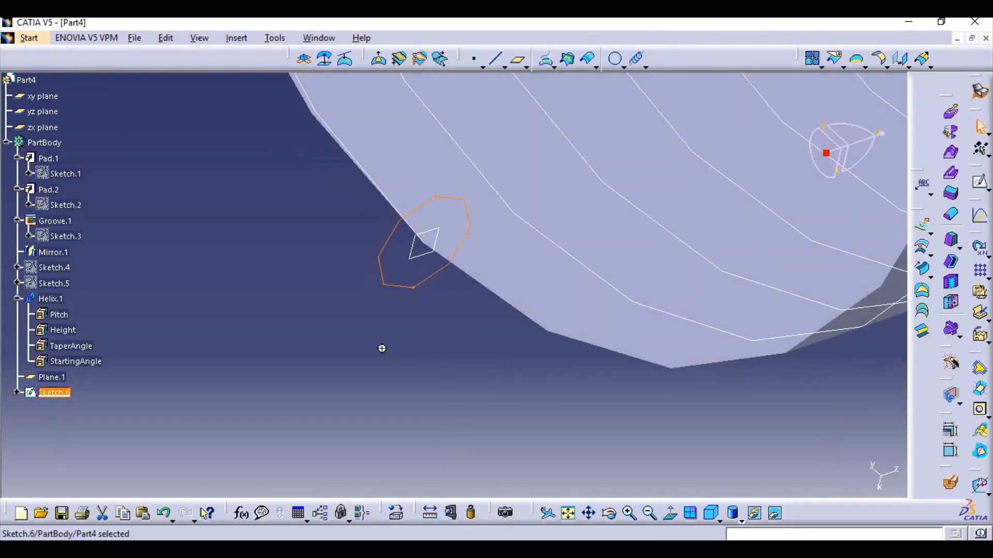
# Switch to the Part Design workbench.
pyautogui.click(31, 39)
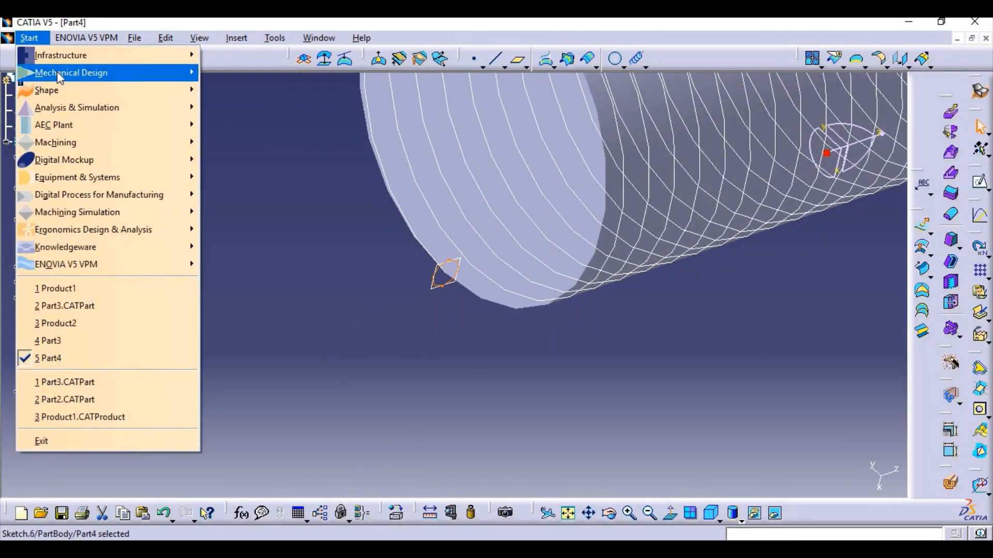
pyautogui.moveTo(103, 72)
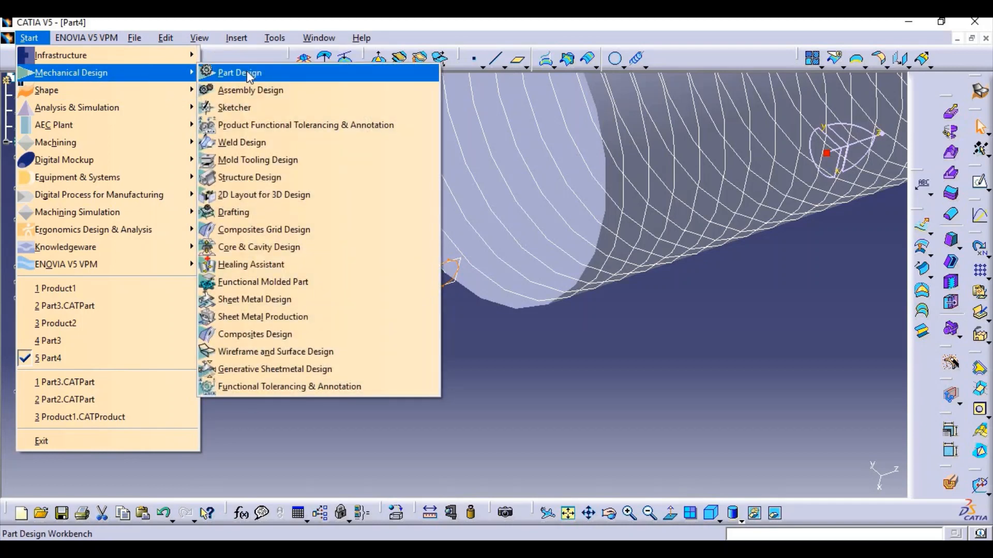
pyautogui.click(235, 71)
pyautogui.moveTo(303, 255); pyautogui.dragTo(348, 405, button='middle')
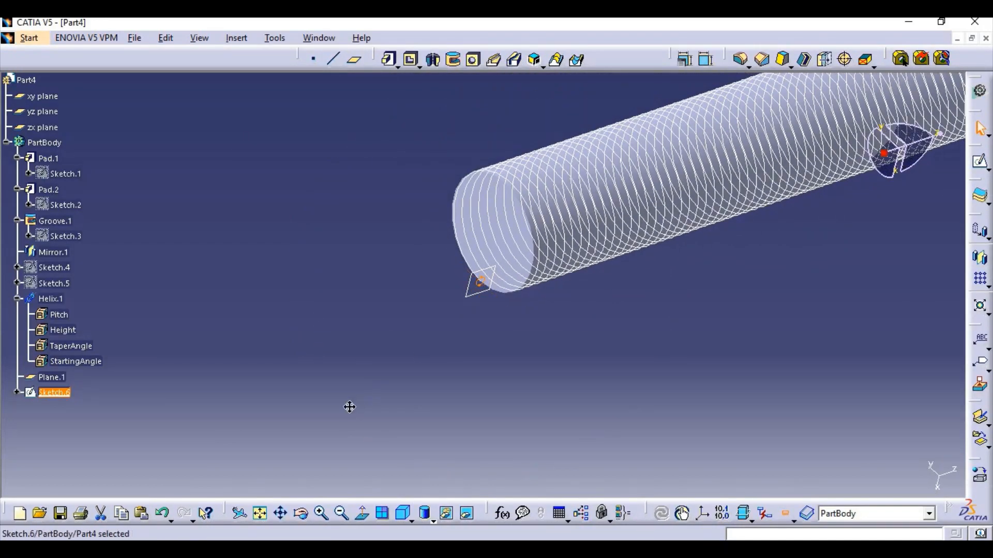
# Try to cut a slot with the circle sketch along the helix, using Pulling direction control along the shank's axis.
pyautogui.click(514, 59)
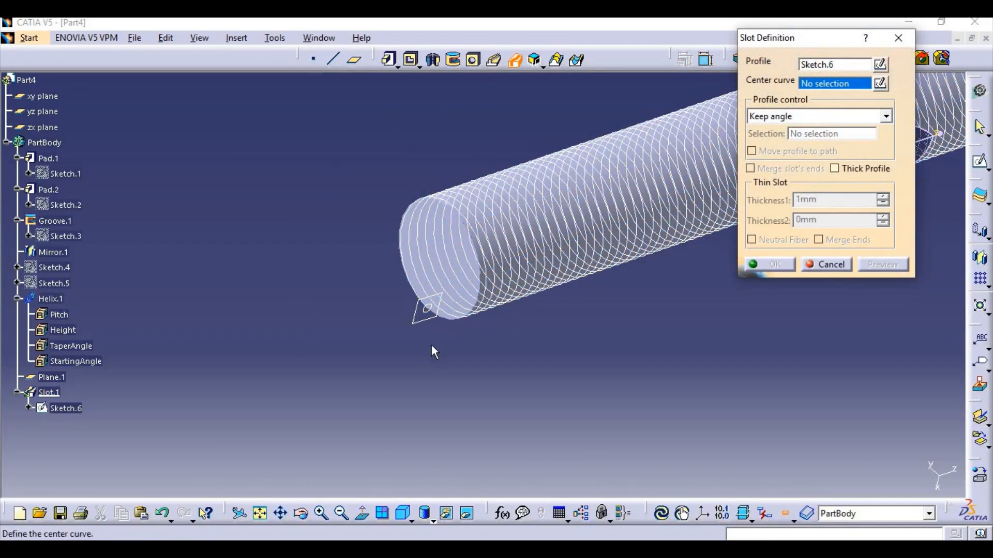
pyautogui.moveTo(432, 348); pyautogui.dragTo(525, 299, button='middle')
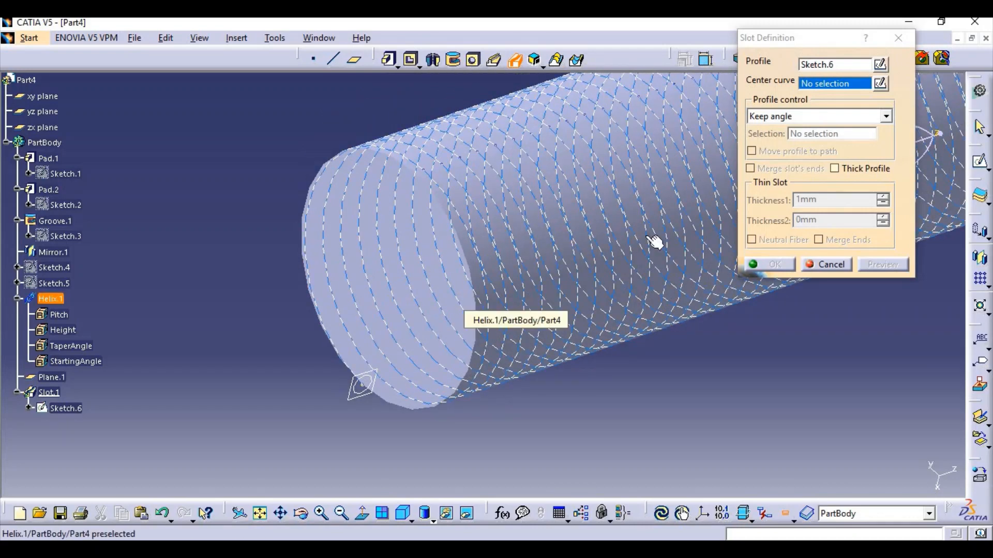
pyautogui.click(886, 116)
pyautogui.click(869, 141)
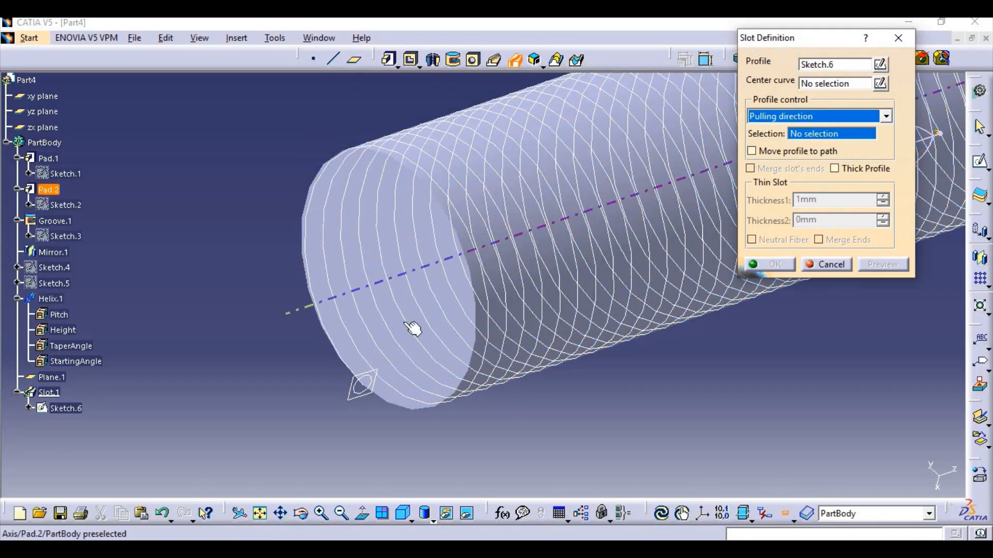
pyautogui.click(532, 247)
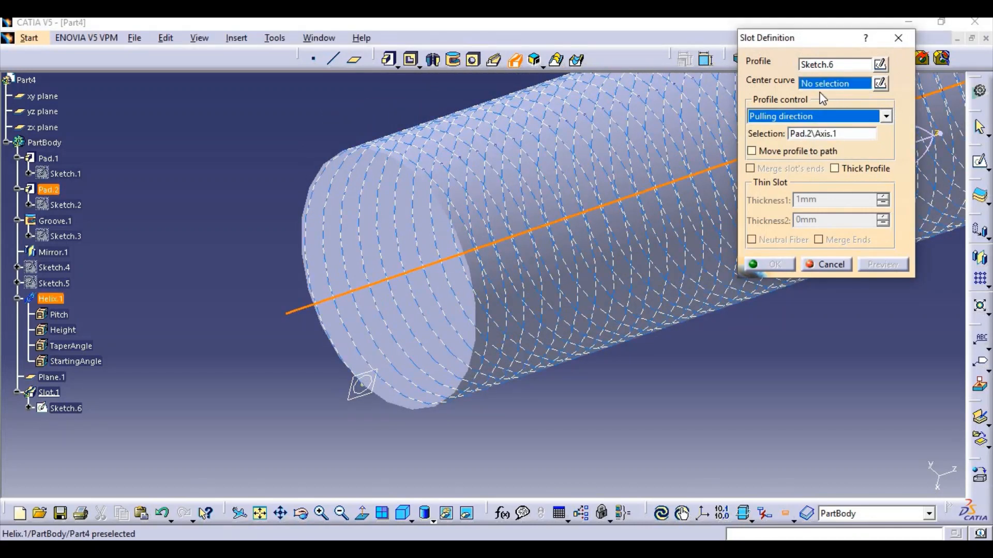
pyautogui.click(614, 354)
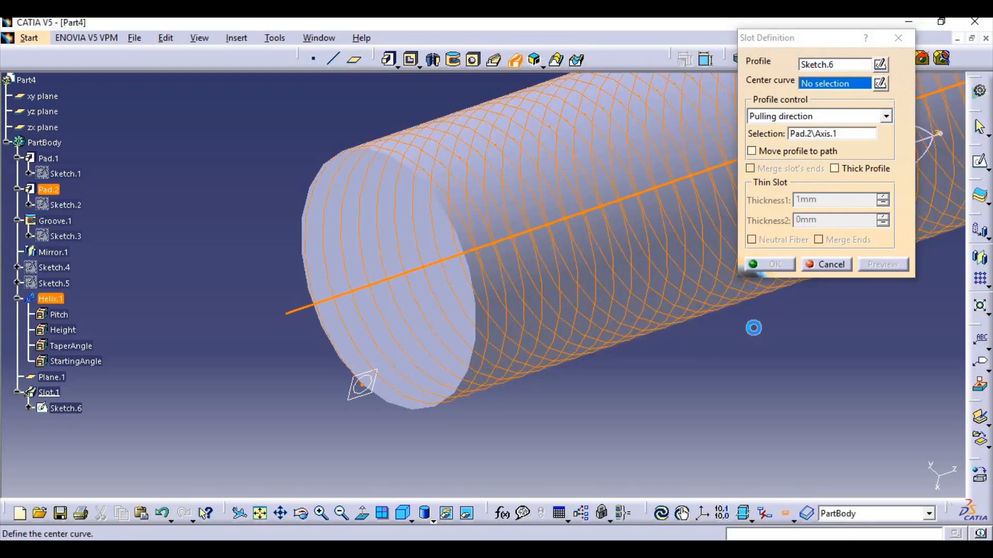
pyautogui.click(606, 326)
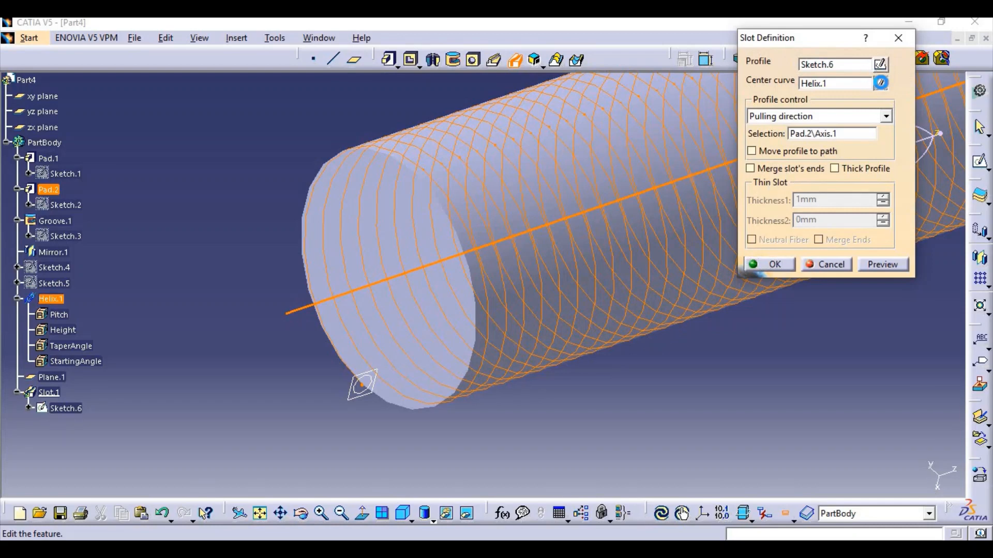
pyautogui.click(881, 82)
pyautogui.click(937, 422)
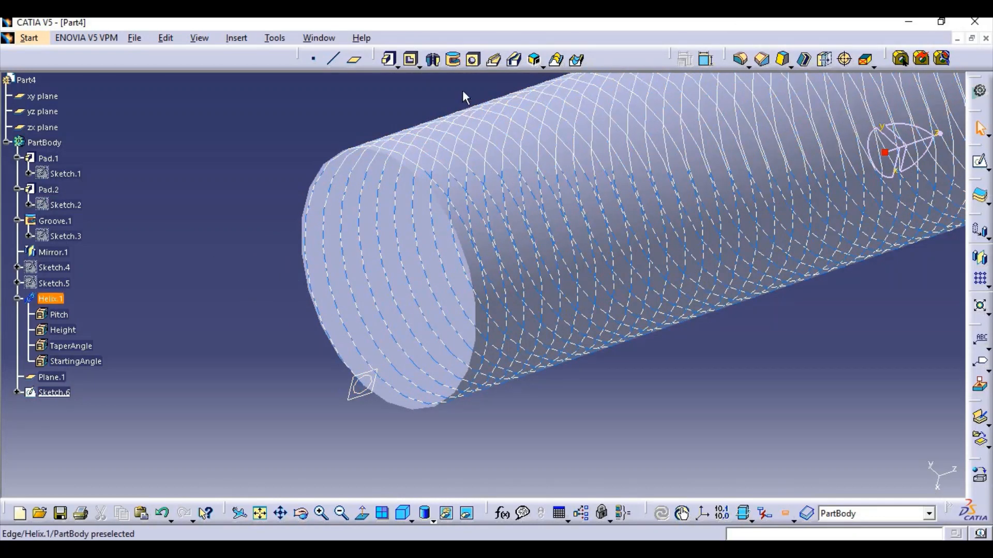
# Retry the Slot with the circle as profile, the helix as centre curve and the shank's axis as pulling direction.
pyautogui.click(515, 59)
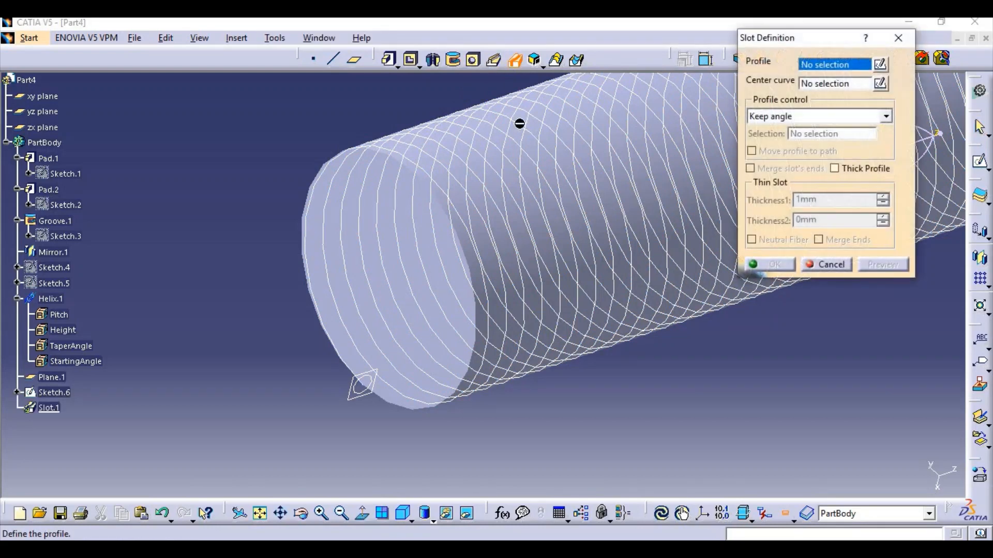
pyautogui.click(371, 397)
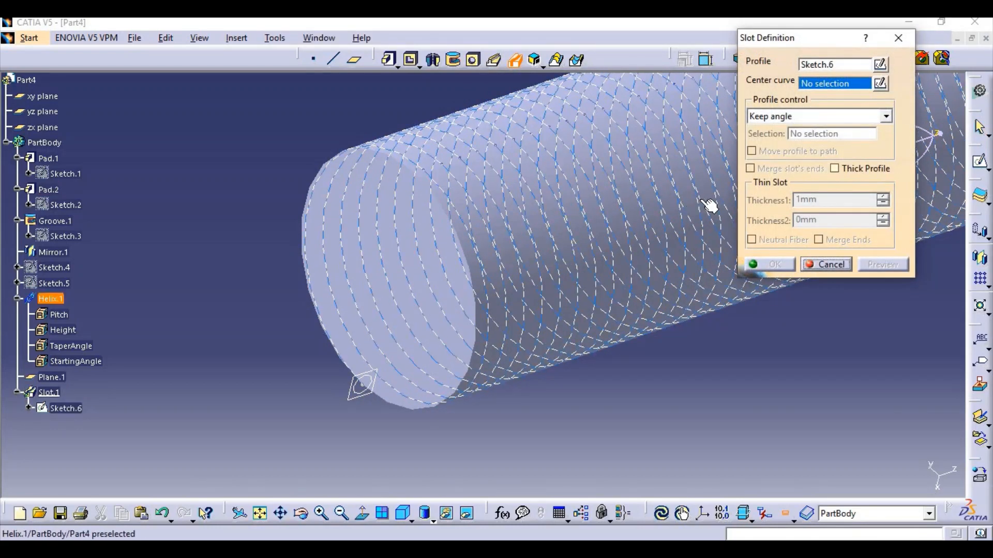
pyautogui.click(881, 114)
pyautogui.click(852, 139)
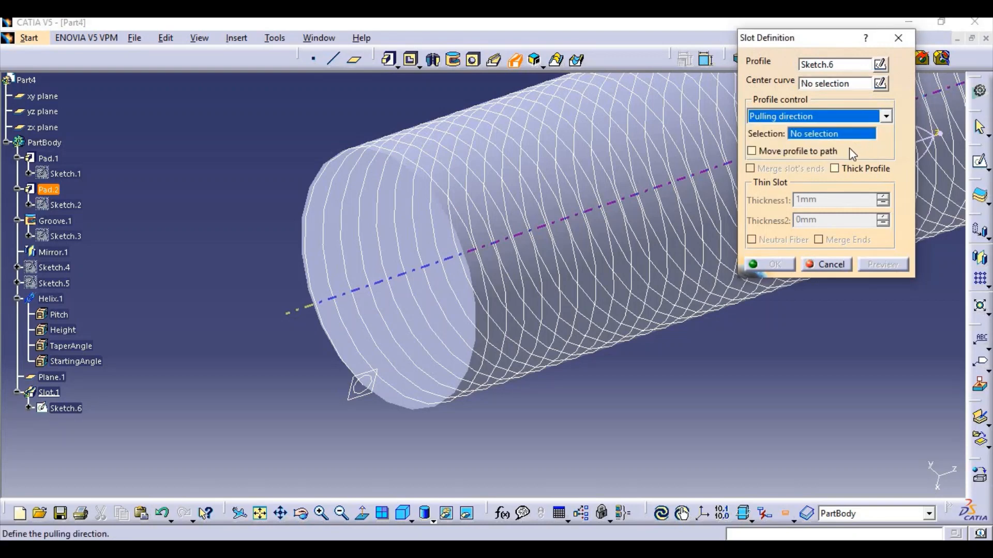
pyautogui.click(621, 217)
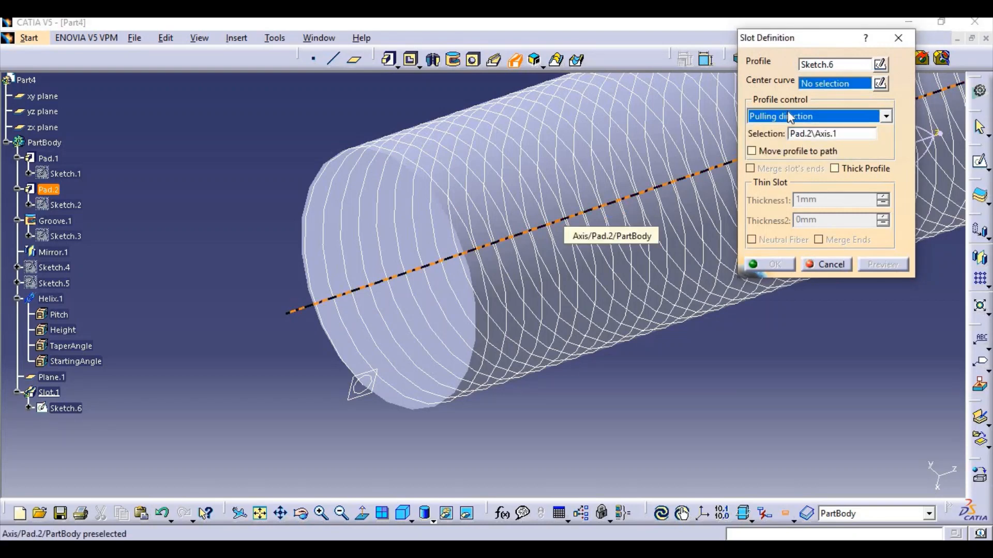
pyautogui.click(341, 362)
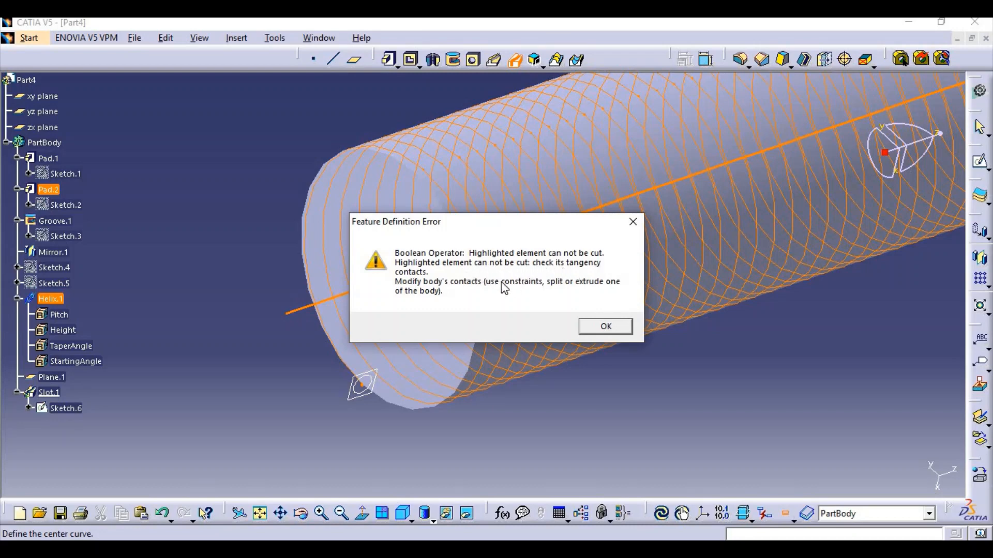
pyautogui.click(602, 327)
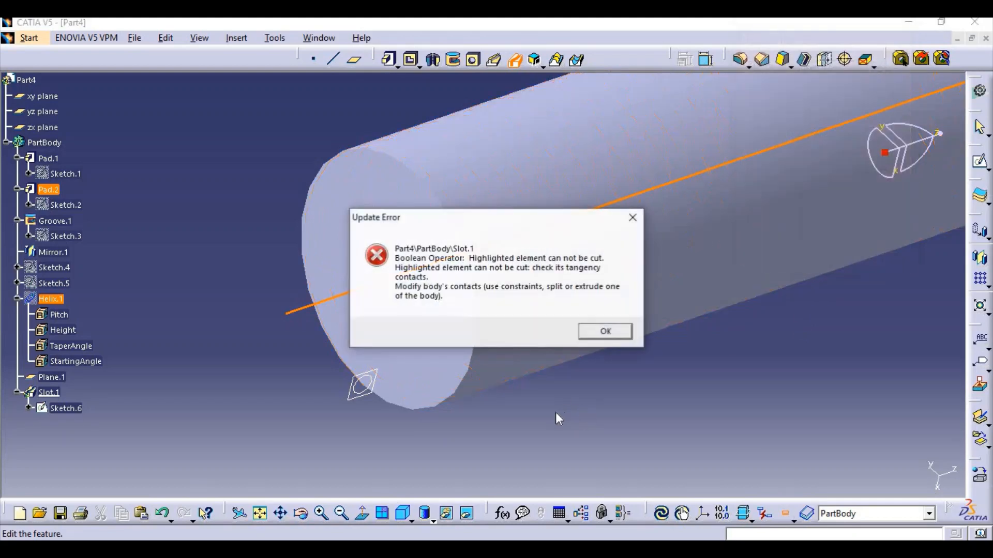
pyautogui.click(636, 218)
pyautogui.click(899, 38)
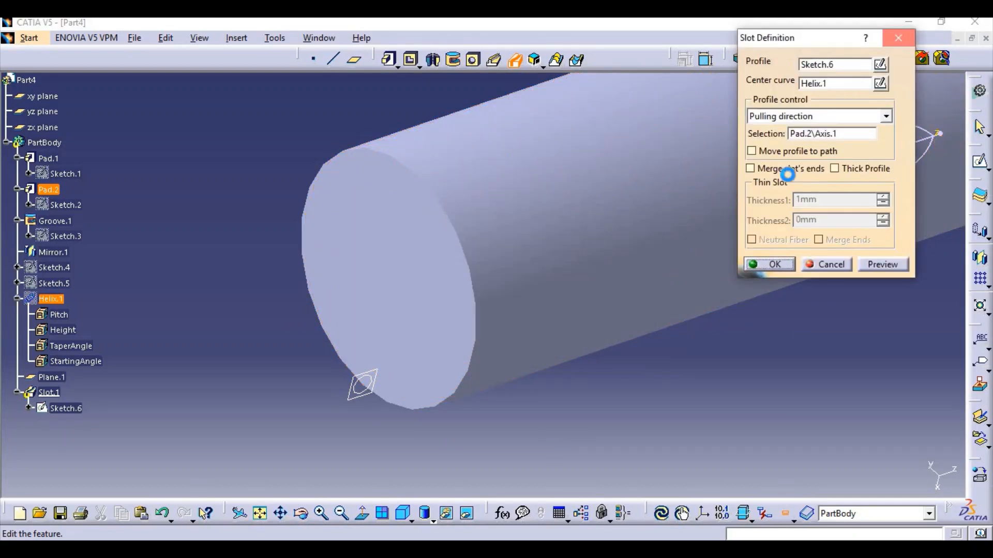
# Reopen the circle sketch at the helix's start, dimension the circle's diameter as 2.8 mm and exit the sketch.
pyautogui.moveTo(539, 412); pyautogui.dragTo(514, 166, button='middle')
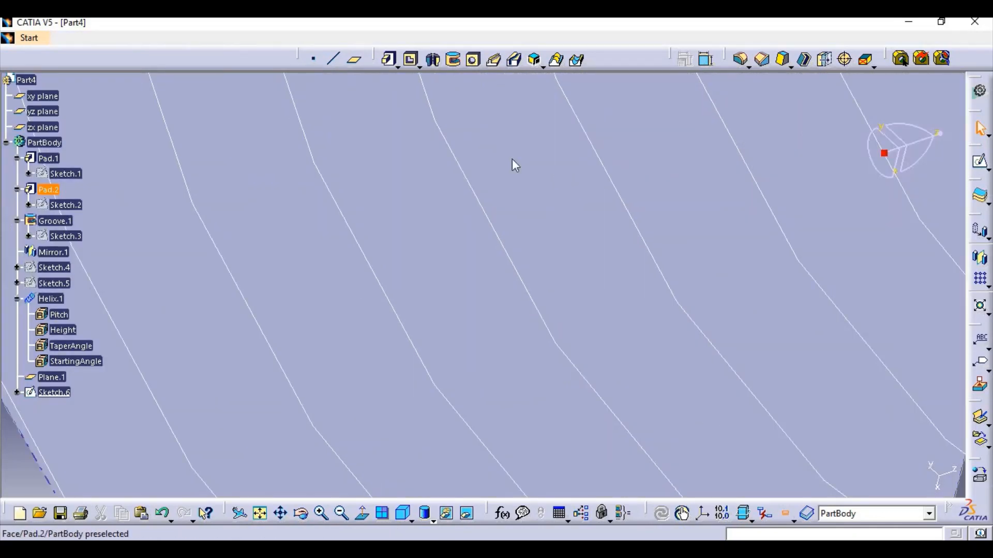
pyautogui.moveTo(455, 143); pyautogui.dragTo(498, 77, button='middle')
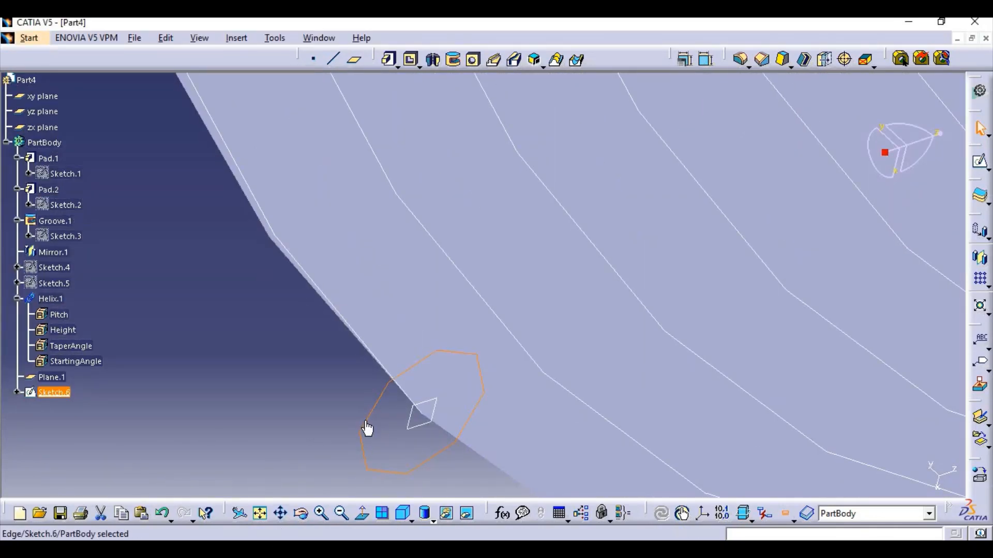
pyautogui.click(979, 160)
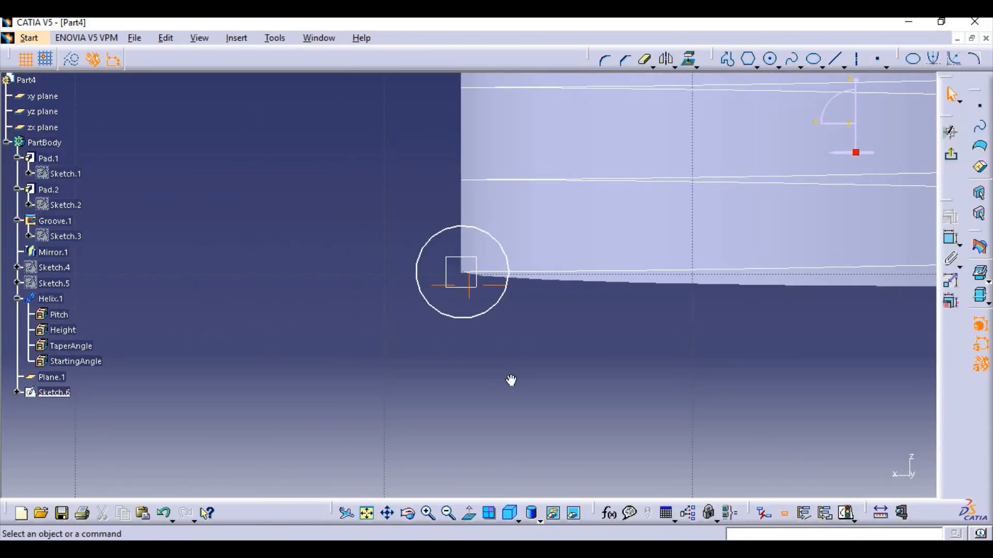
pyautogui.moveTo(511, 381); pyautogui.dragTo(558, 321, button='middle')
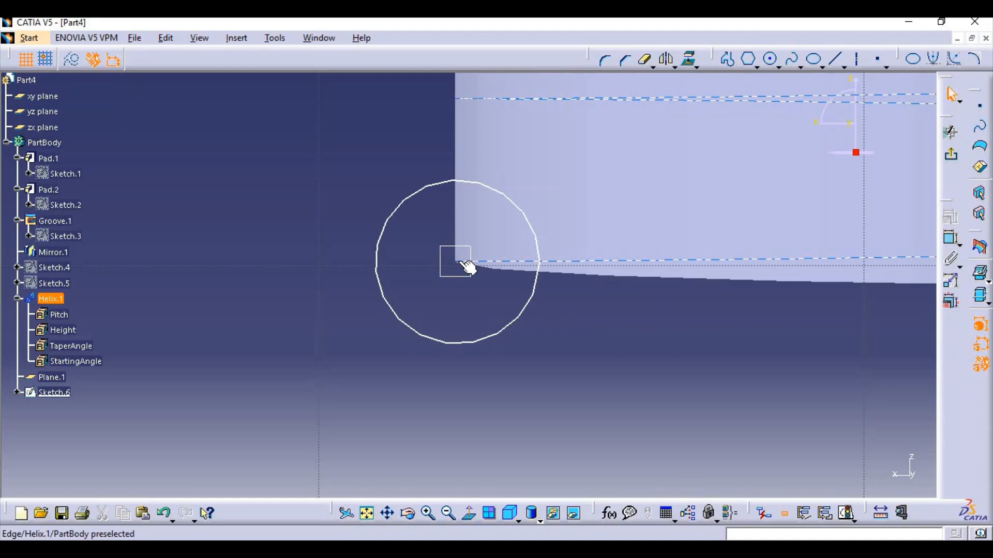
pyautogui.click(491, 189)
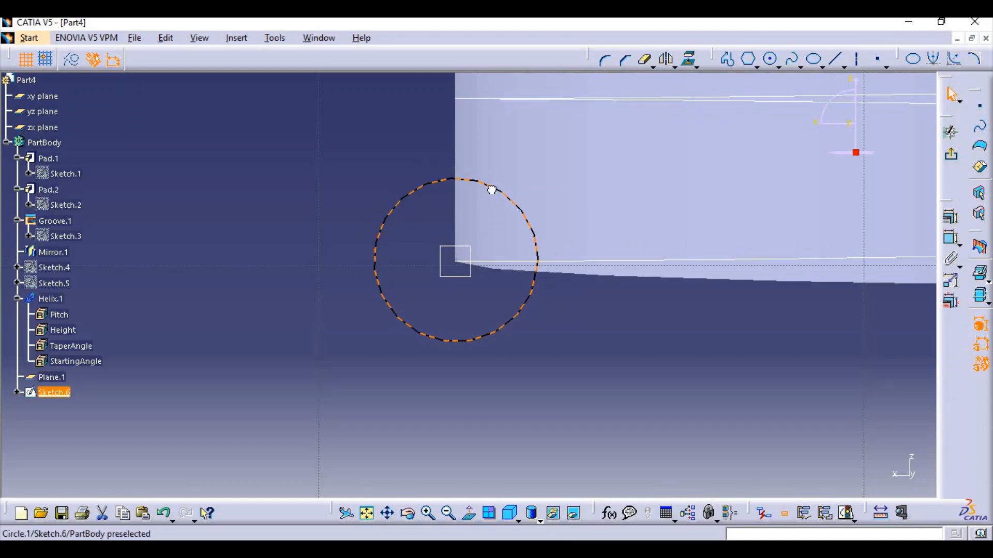
pyautogui.click(950, 238)
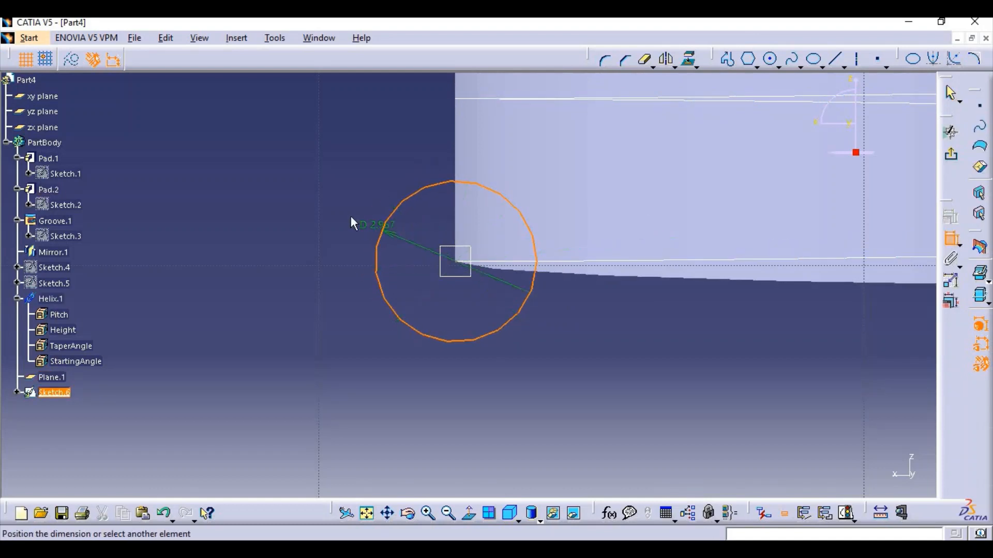
pyautogui.click(335, 213)
pyautogui.doubleClick(338, 221)
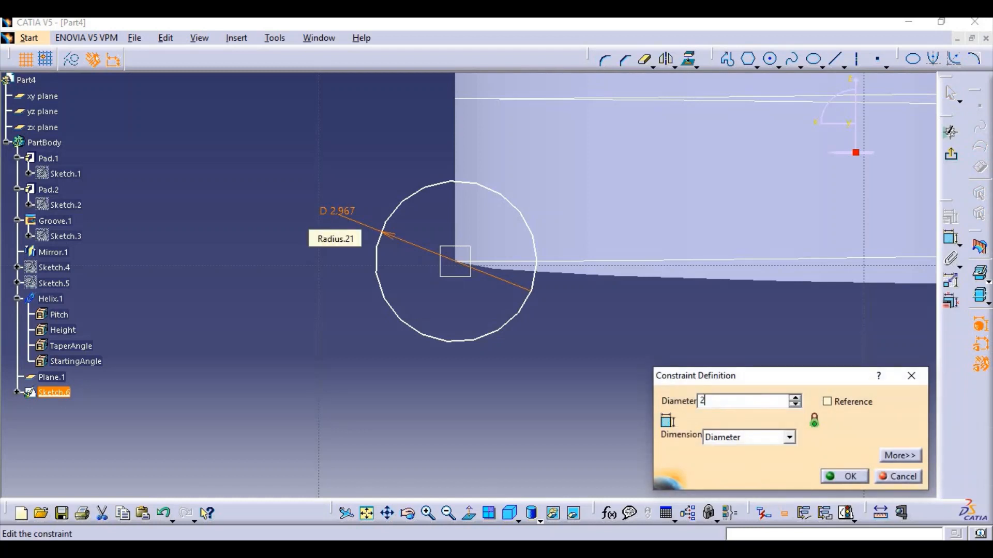
pyautogui.press('Return')
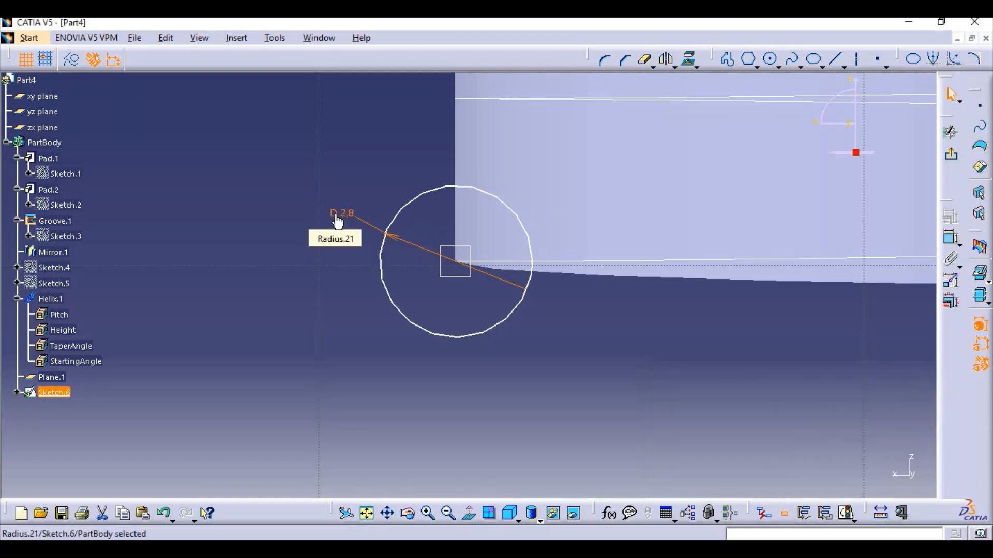
pyautogui.click(576, 376)
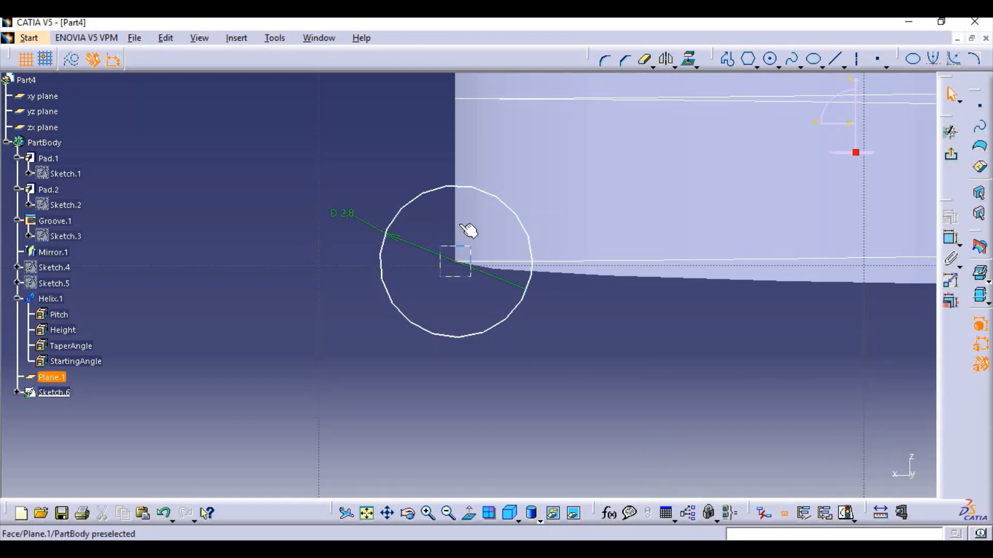
pyautogui.click(451, 187)
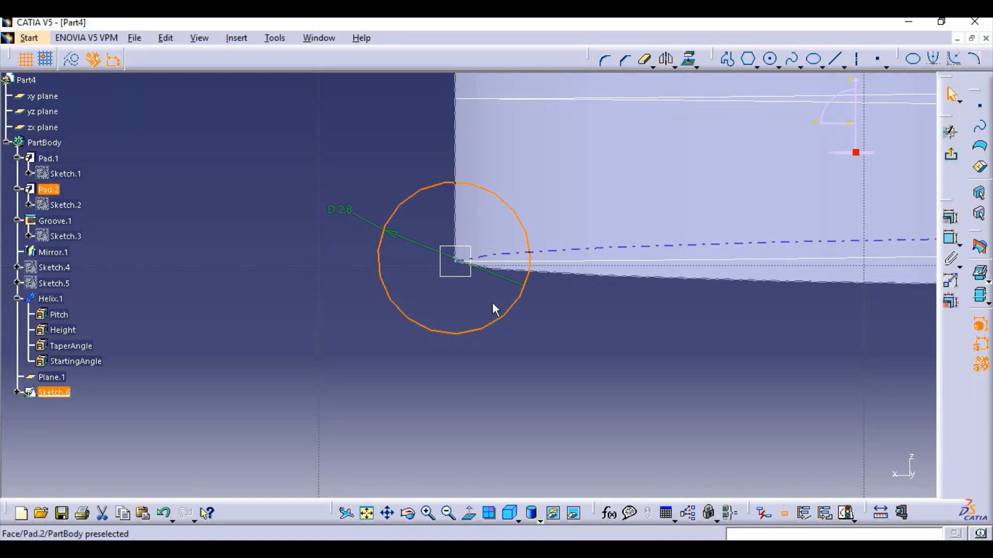
pyautogui.click(950, 153)
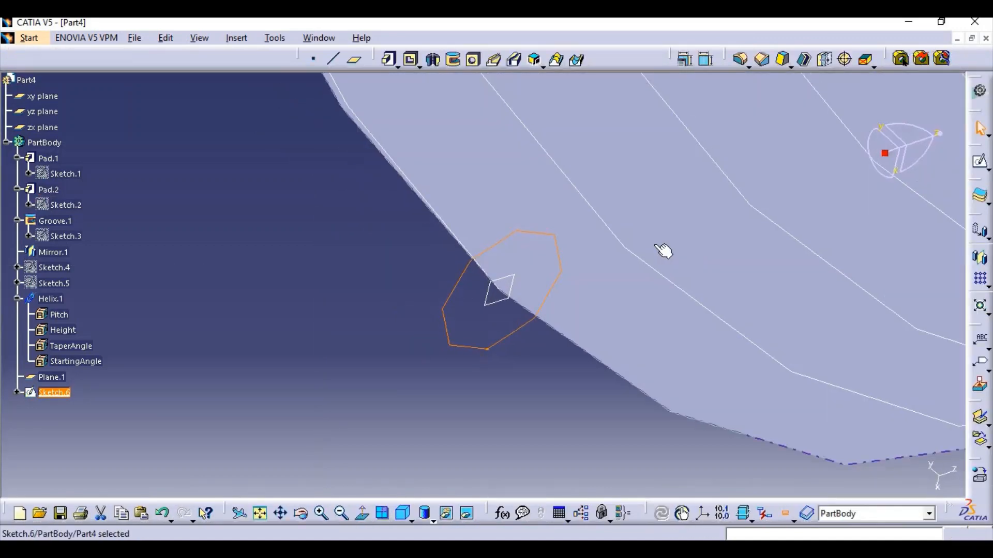
# Cut a Slot in the shank with the 2.8 mm circle along the helix, using Pulling direction as profile control.
pyautogui.moveTo(656, 269); pyautogui.dragTo(641, 357, button='middle')
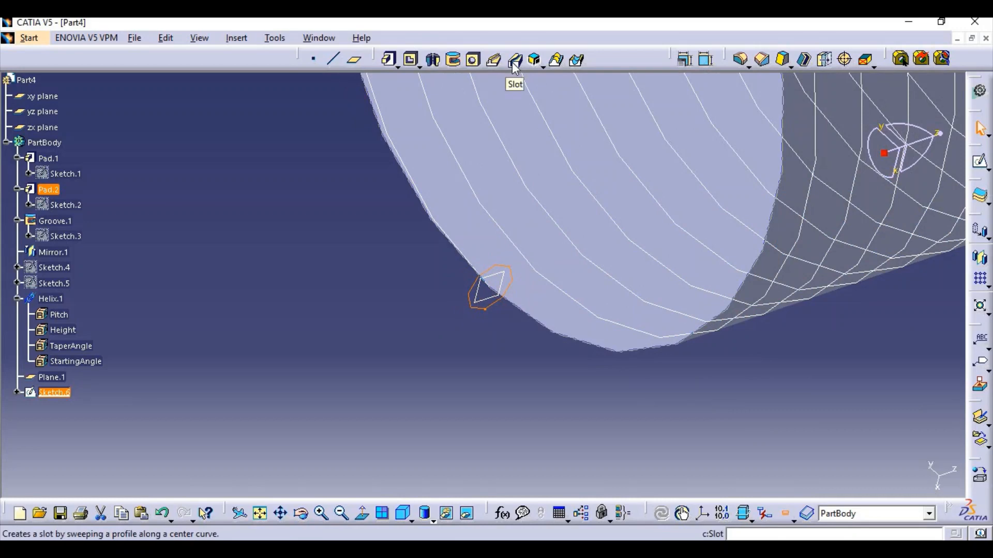
pyautogui.click(514, 61)
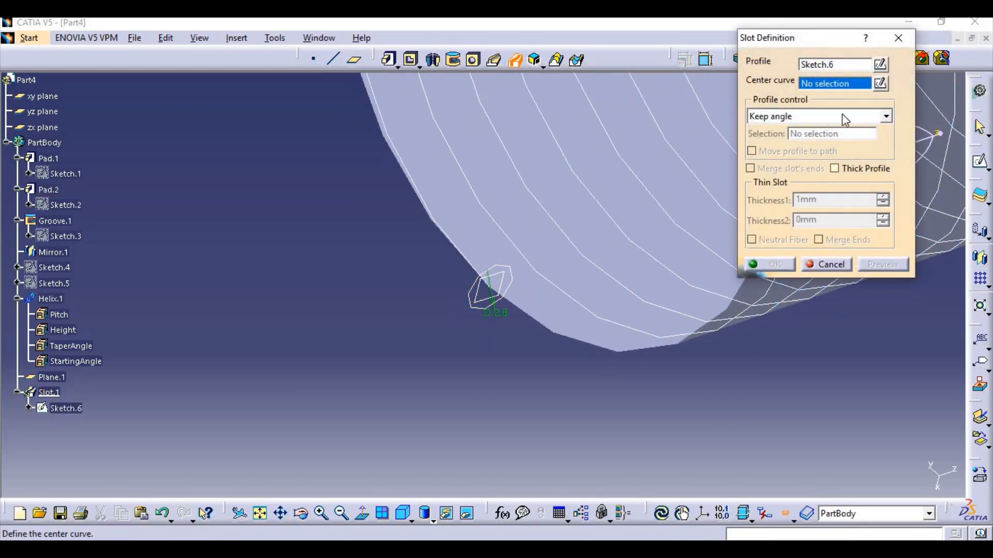
pyautogui.click(875, 119)
pyautogui.click(871, 140)
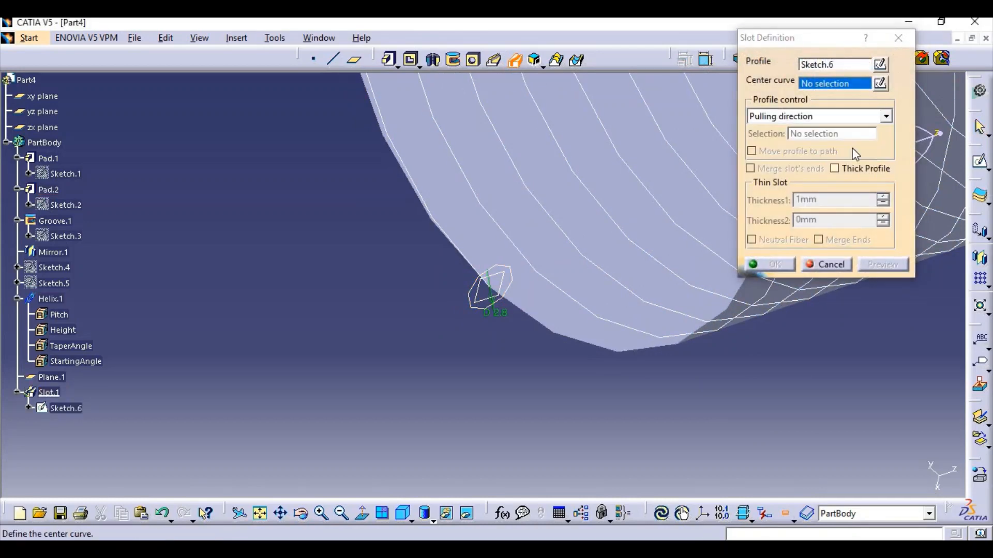
pyautogui.click(831, 84)
pyautogui.click(698, 187)
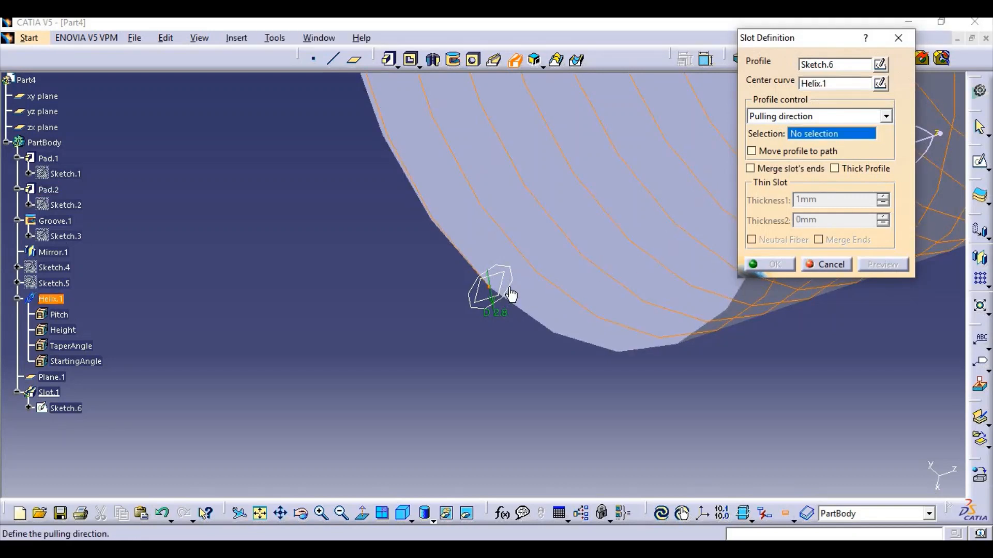
pyautogui.moveTo(770, 335); pyautogui.dragTo(640, 174, button='middle')
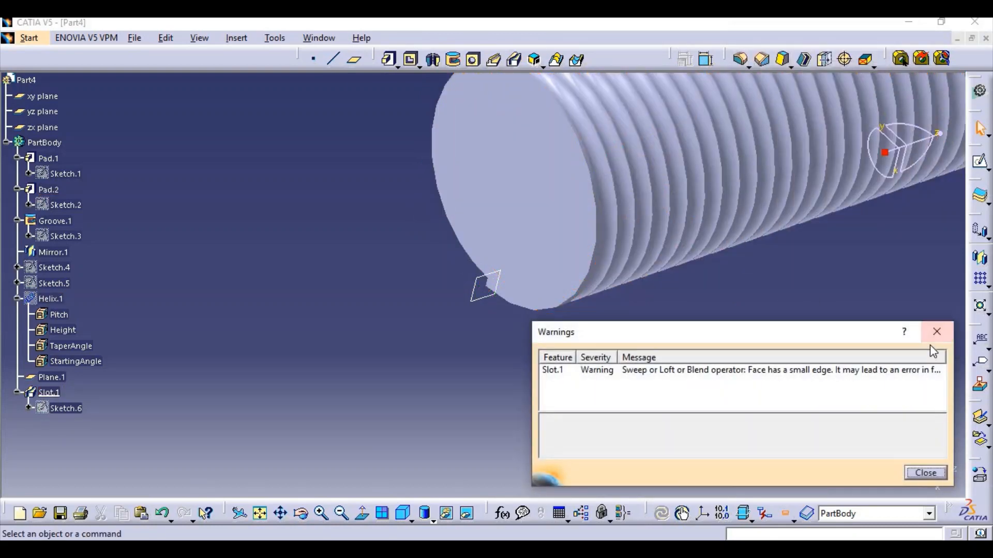
pyautogui.click(936, 332)
# Save the threaded bolt as Part4.CATPart.
pyautogui.moveTo(864, 297); pyautogui.dragTo(336, 93, button='middle')
pyautogui.click(134, 38)
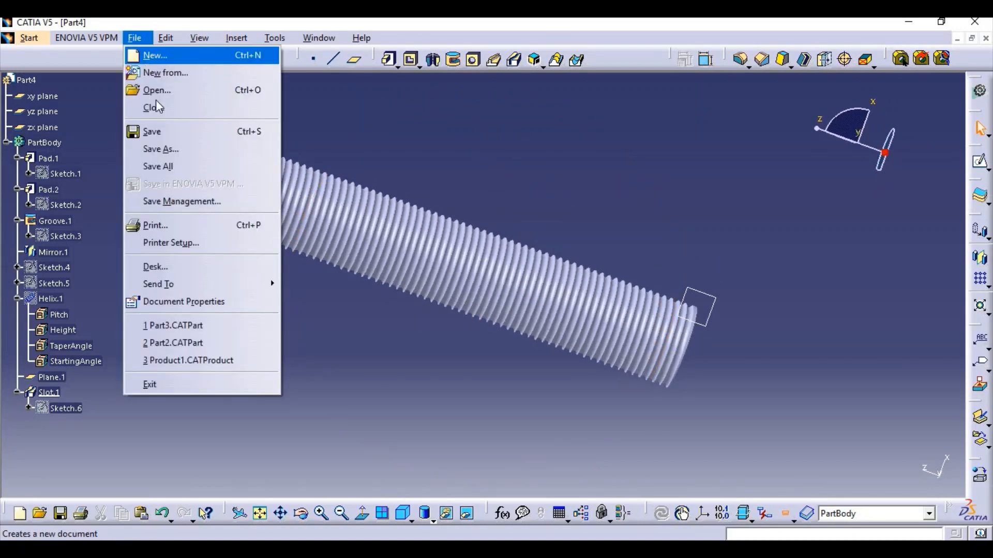
pyautogui.click(155, 131)
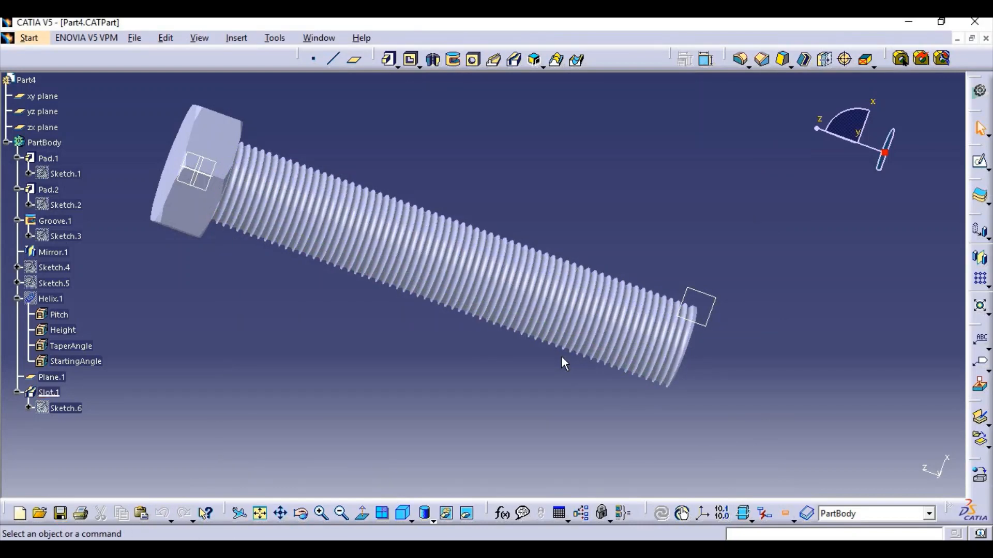
# Create a new Part Design part and start a sketch on its xy plane.
pyautogui.click(37, 36)
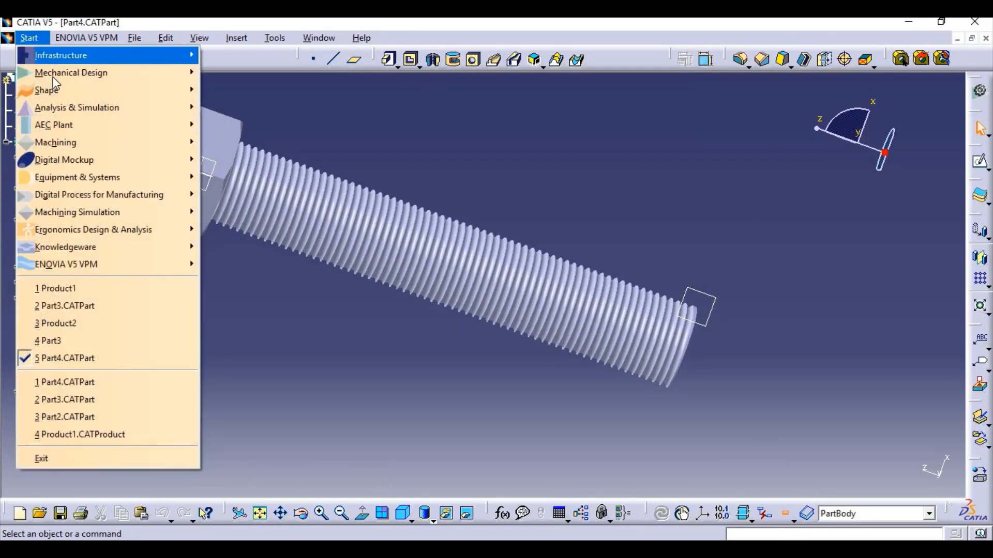
pyautogui.moveTo(55, 76)
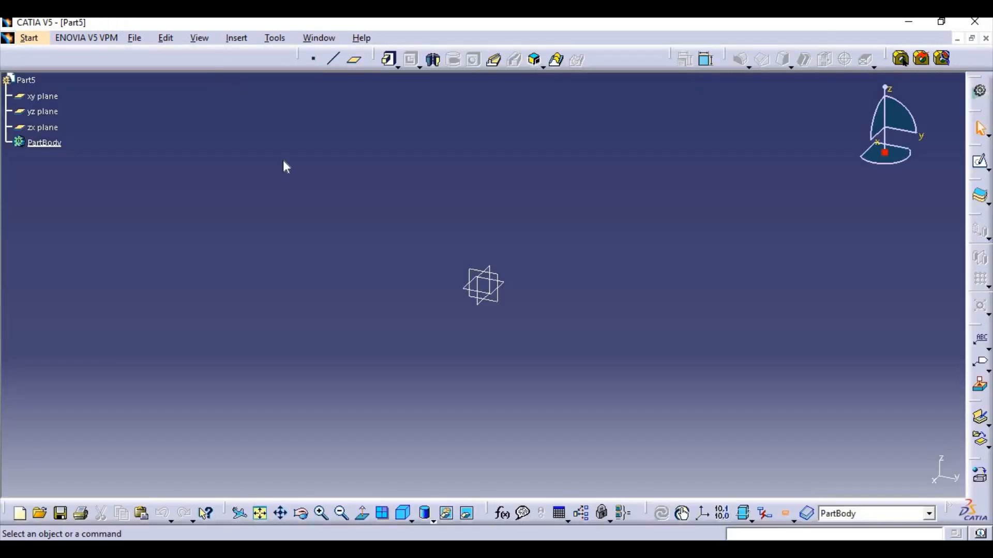
pyautogui.click(980, 161)
# Sketch a hexagon centred on the origin with vertical left and right sides and set its width across flats to 50 mm.
pyautogui.click(754, 63)
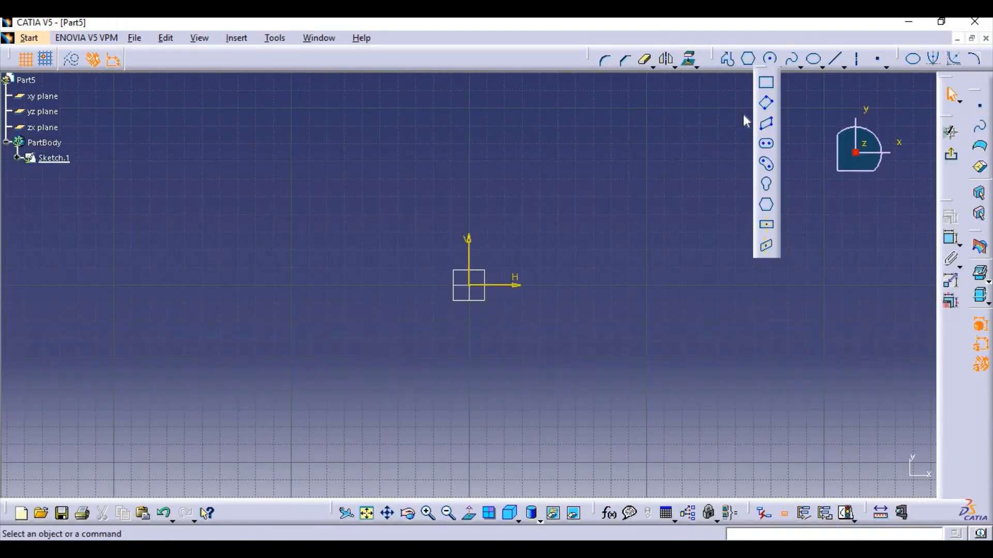
pyautogui.click(765, 205)
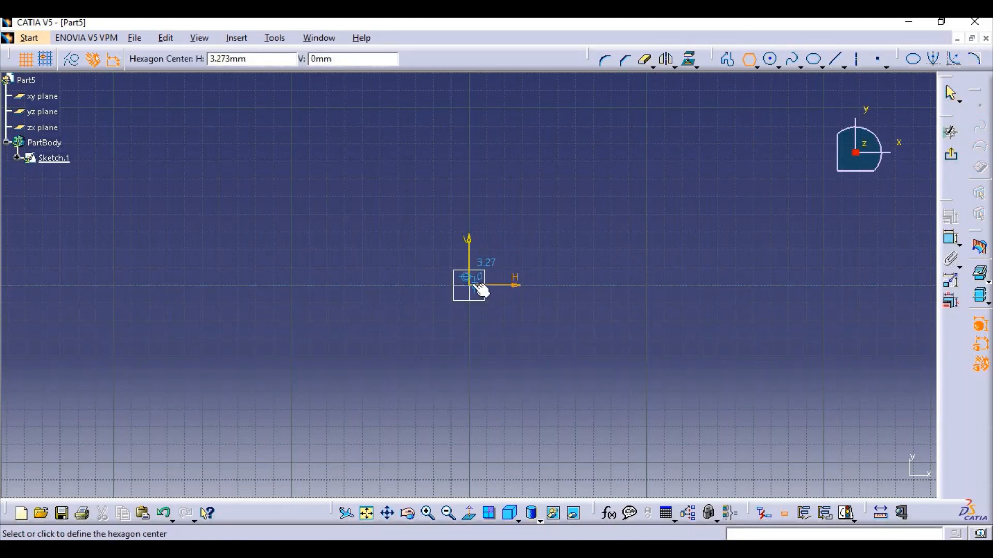
pyautogui.click(525, 286)
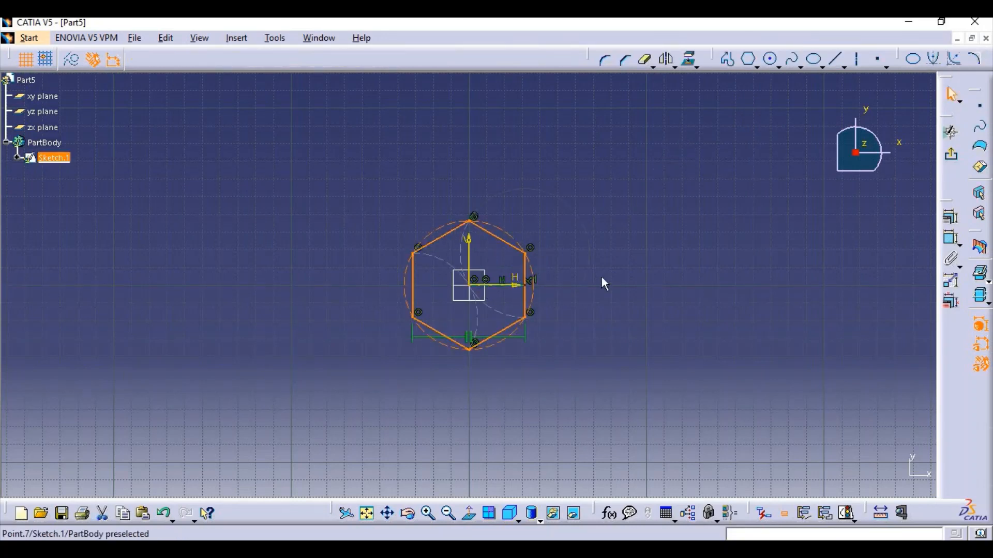
pyautogui.click(951, 238)
pyautogui.click(525, 282)
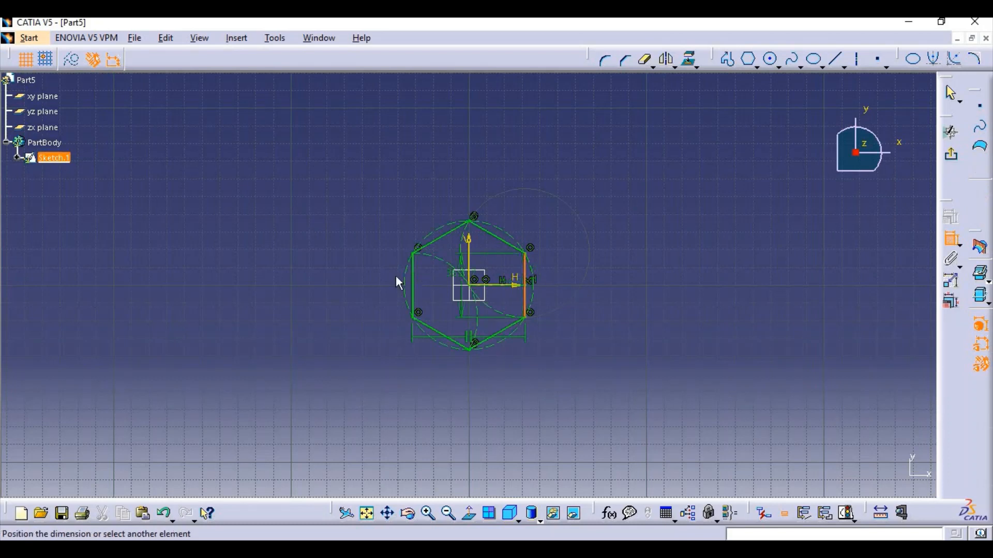
pyautogui.doubleClick(473, 179)
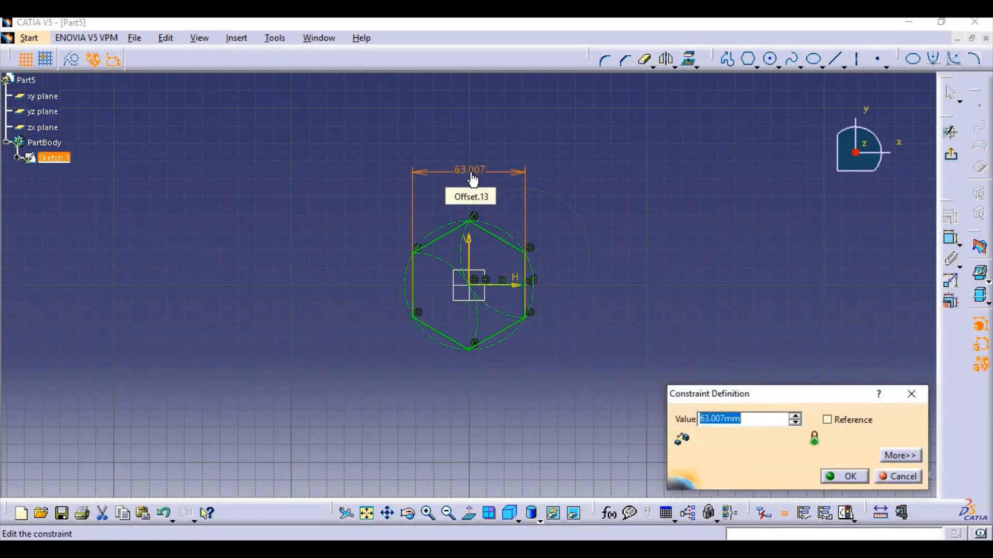
pyautogui.press('Return')
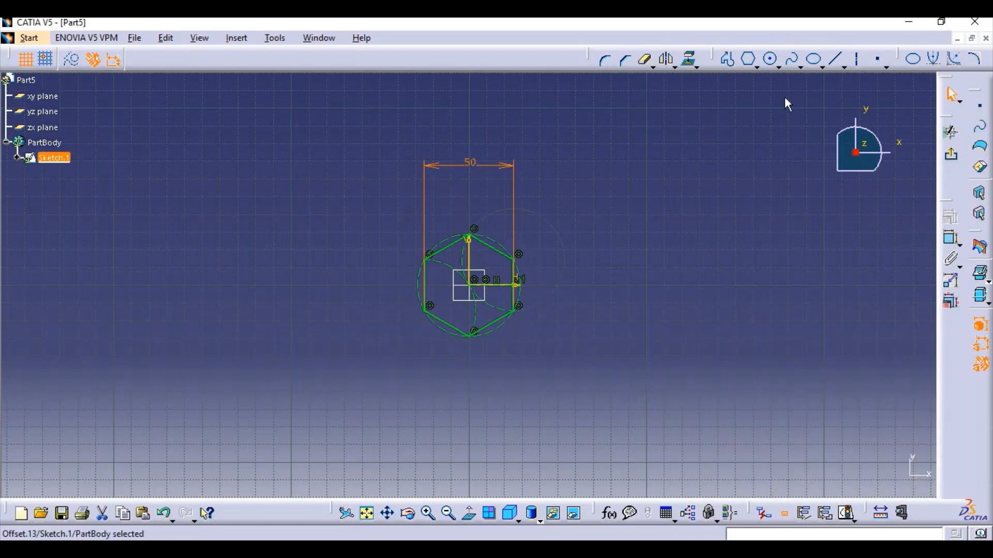
# Draw and dimension a circle 25 mm in diameter at the hexagon's centre, and delete the hexagon's across-flats dimension.
pyautogui.click(770, 59)
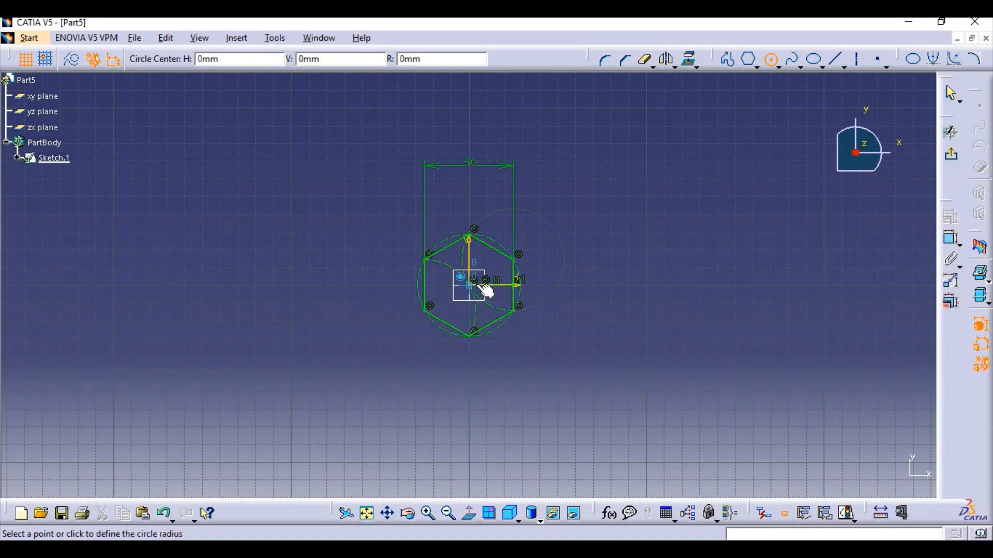
pyautogui.click(492, 283)
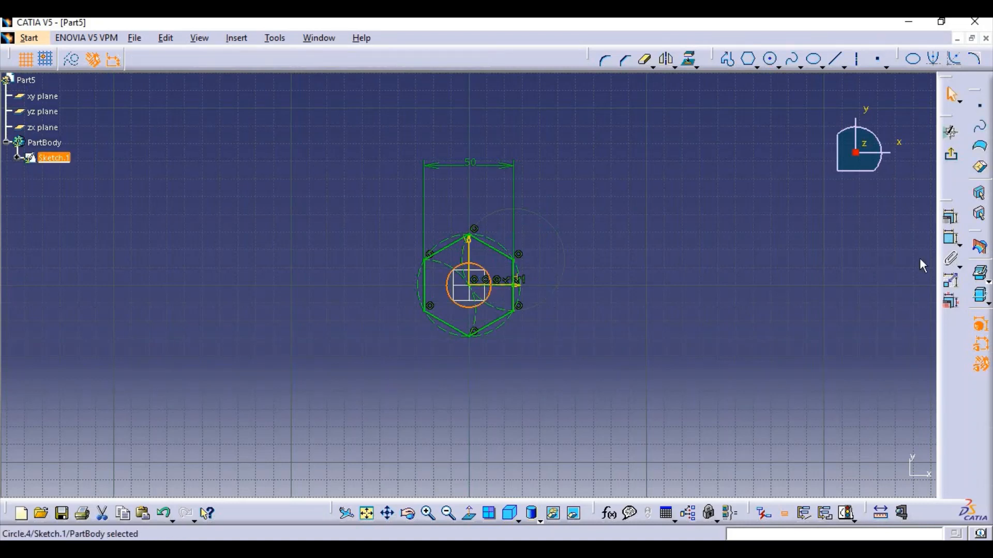
pyautogui.click(949, 241)
pyautogui.click(671, 292)
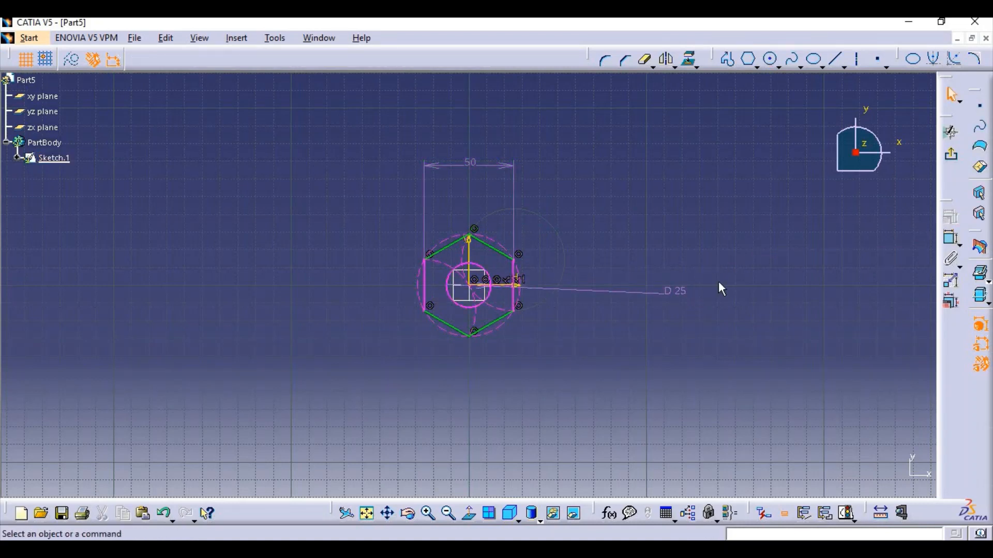
pyautogui.rightClick(471, 165)
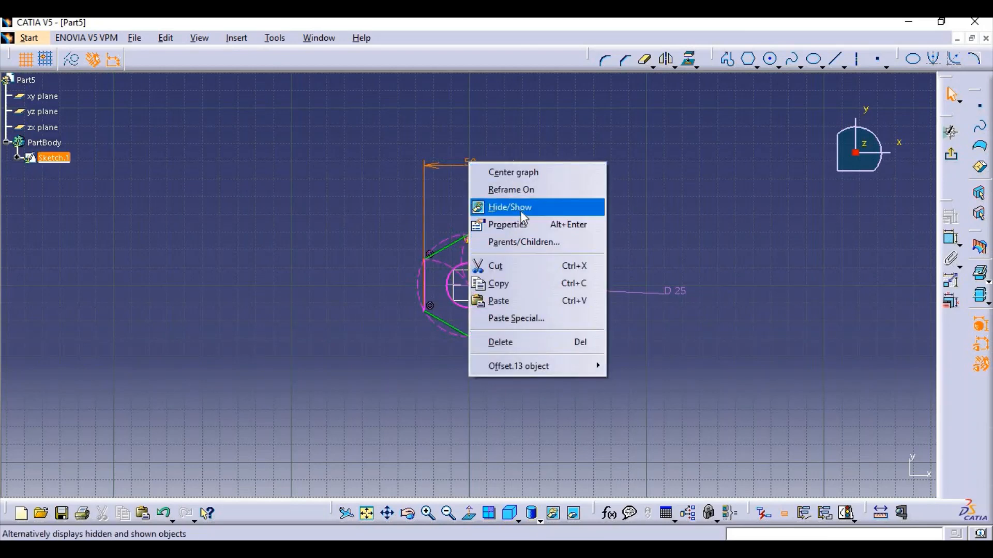
pyautogui.click(517, 339)
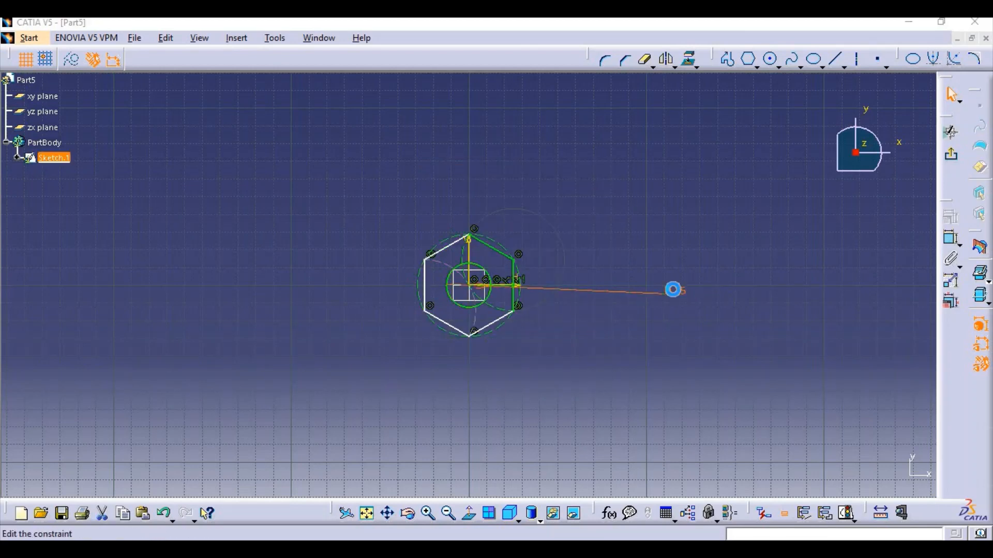
# Try to set the circle's diameter to 35 mm, and undo the change.
pyautogui.doubleClick(675, 294)
pyautogui.write('35mm')
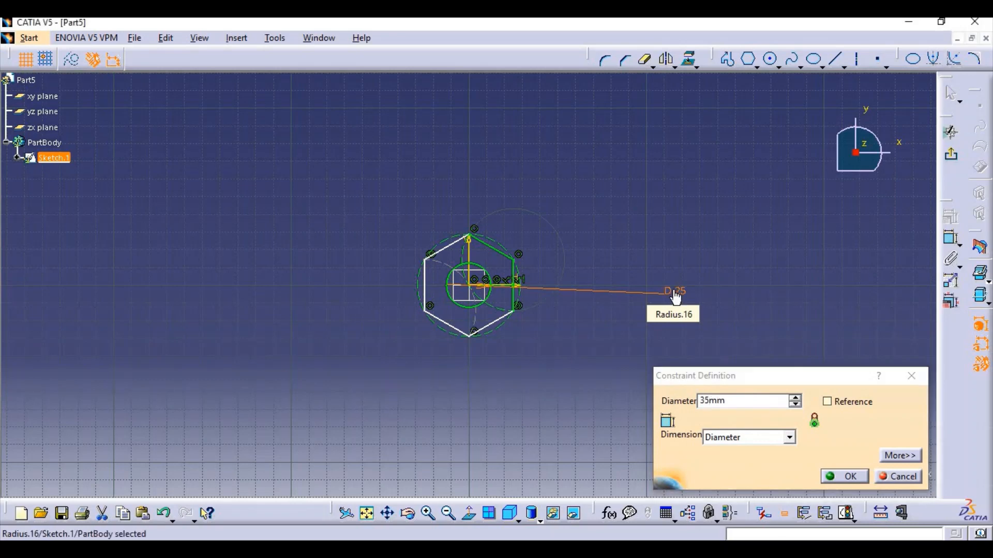
pyautogui.press('Return')
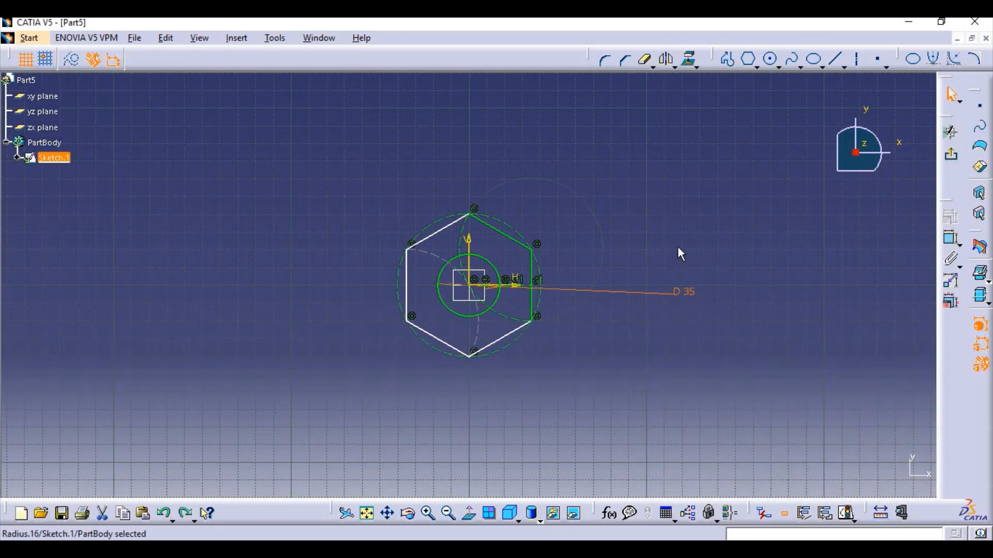
pyautogui.hotkey('ctrl', 'z')
pyautogui.moveTo(554, 376)
pyautogui.mouseDown(button='middle')
pyautogui.moveTo(692, 197)
pyautogui.moveTo(561, 158)
pyautogui.mouseUp(button='middle')
pyautogui.rightClick(437, 211)
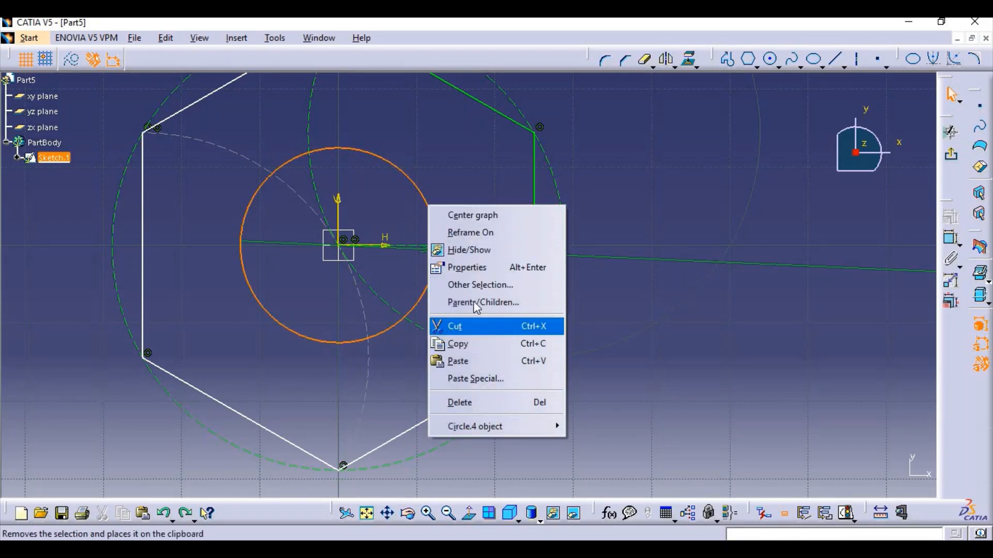
pyautogui.click(639, 226)
pyautogui.moveTo(591, 248)
pyautogui.keyDown('ctrl'); pyautogui.mouseDown(button='middle')
pyautogui.moveTo(580, 312)
pyautogui.moveTo(798, 345)
pyautogui.mouseUp(button='middle'); pyautogui.keyUp('ctrl')
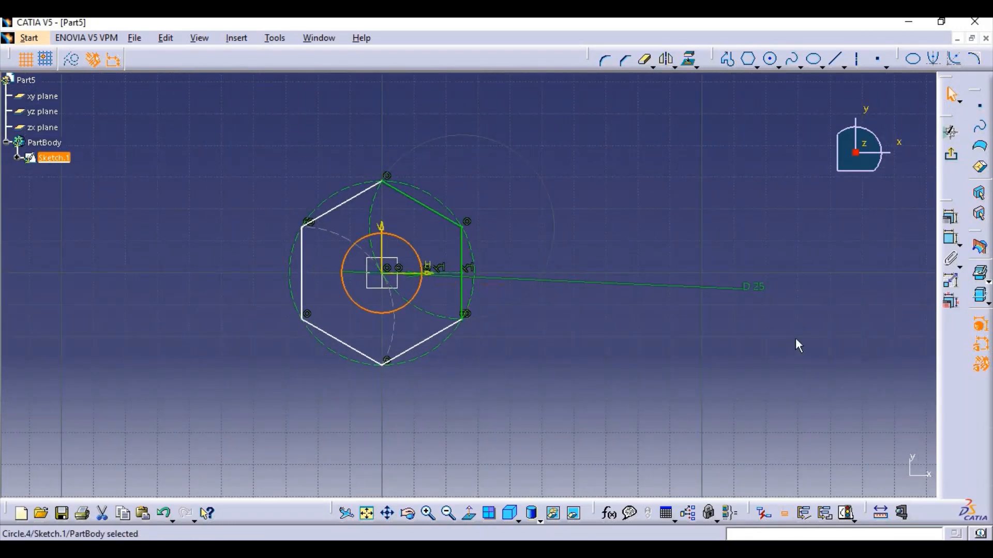
# Retry a diameter of 35 mm on the central circle, and undo back to an empty sketch.
pyautogui.doubleClick(762, 299)
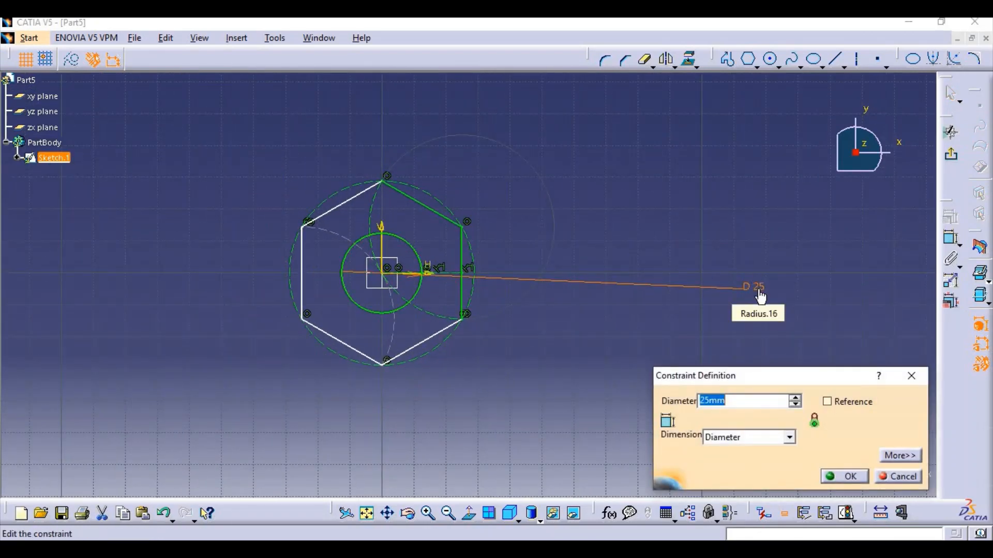
pyautogui.press('Return')
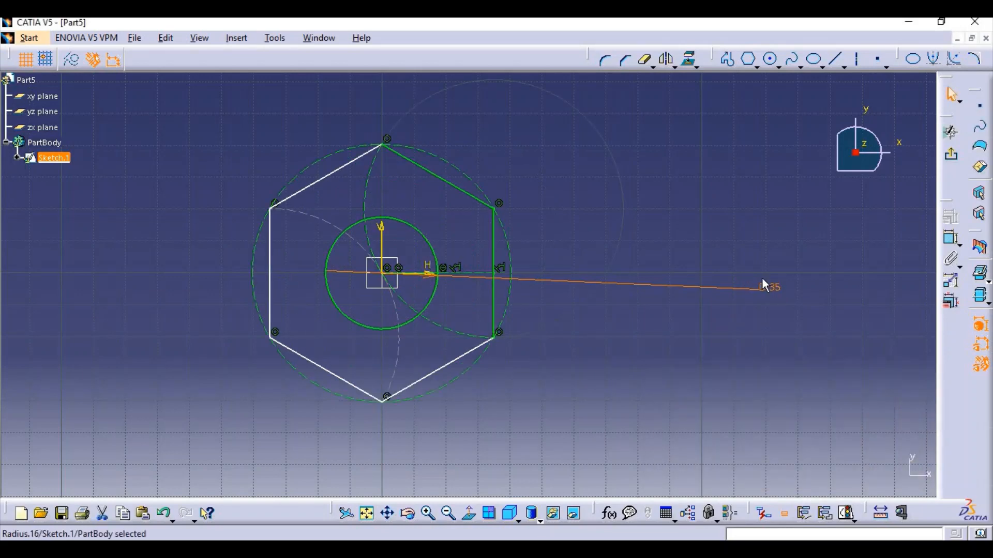
pyautogui.hotkey('ctrl', 'z')
pyautogui.hotkey('ctrl', 'z')
pyautogui.hotkey('ctrl', 'z')
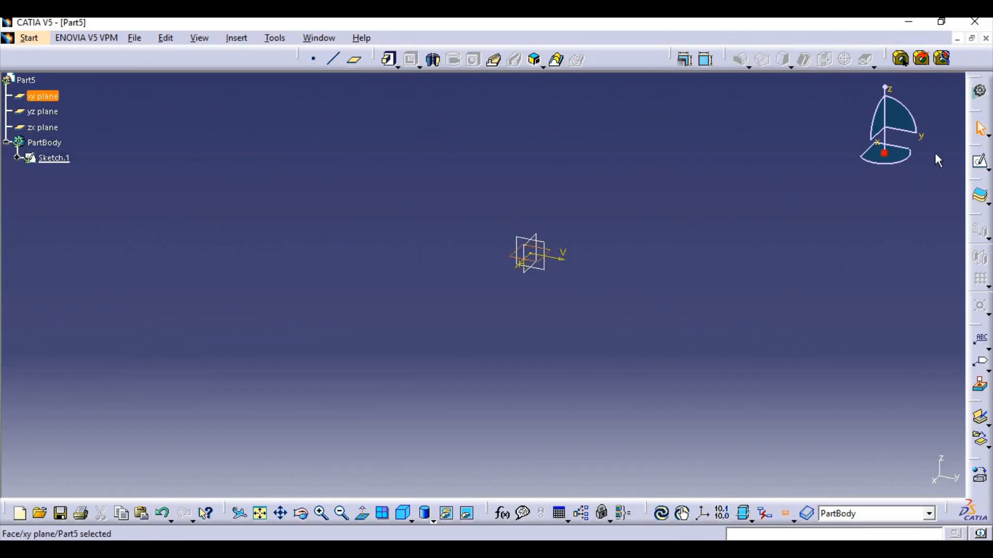
# Start a new sketch on the xy plane and draw an origin-centred hexagon with vertical sides, about 47 mm across flats.
pyautogui.click(980, 161)
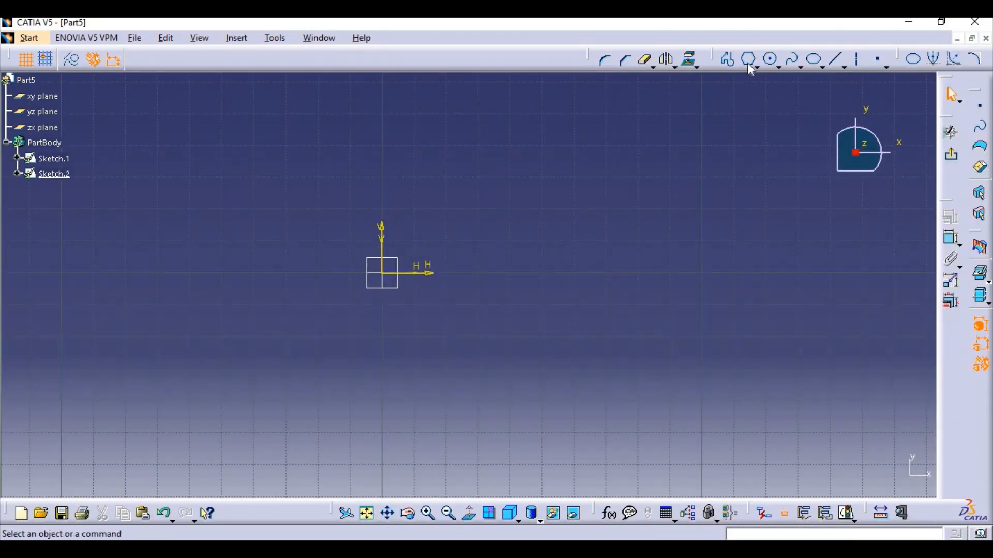
pyautogui.click(749, 61)
pyautogui.click(384, 273)
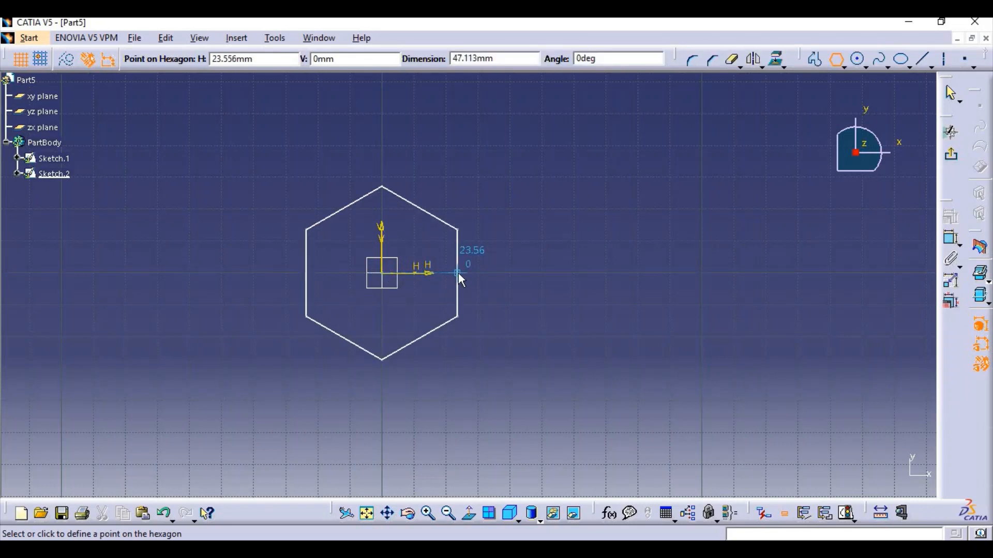
pyautogui.click(458, 273)
# Delete the parallelism constraint between the hexagon's vertical sides and dimension the distance between them as 50 mm.
pyautogui.click(952, 241)
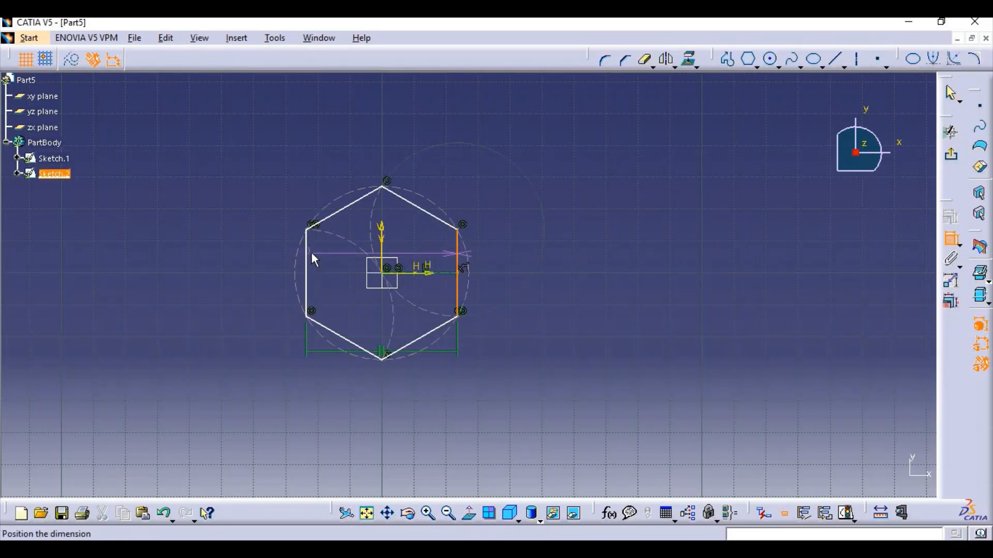
pyautogui.press('Escape')
pyautogui.rightClick(383, 355)
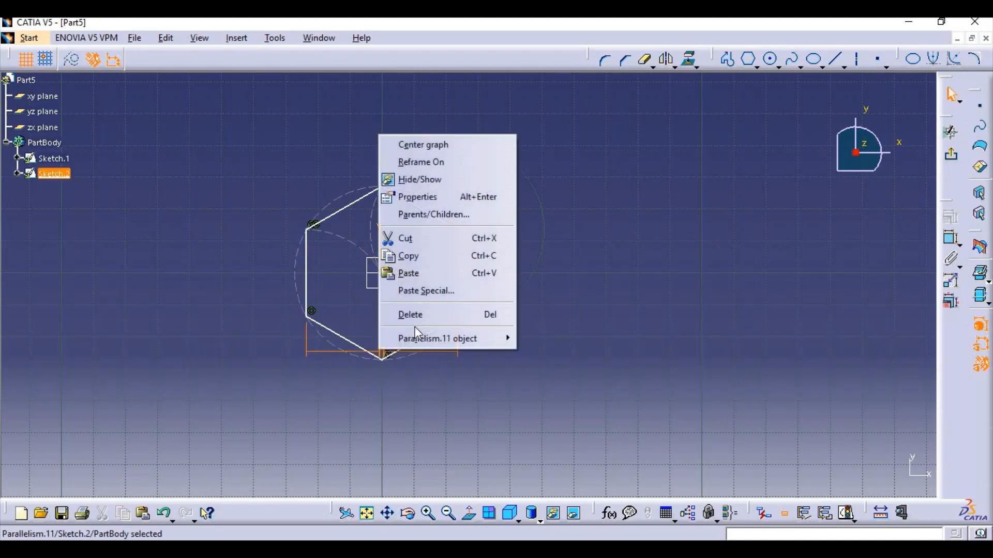
pyautogui.click(413, 315)
pyautogui.click(951, 238)
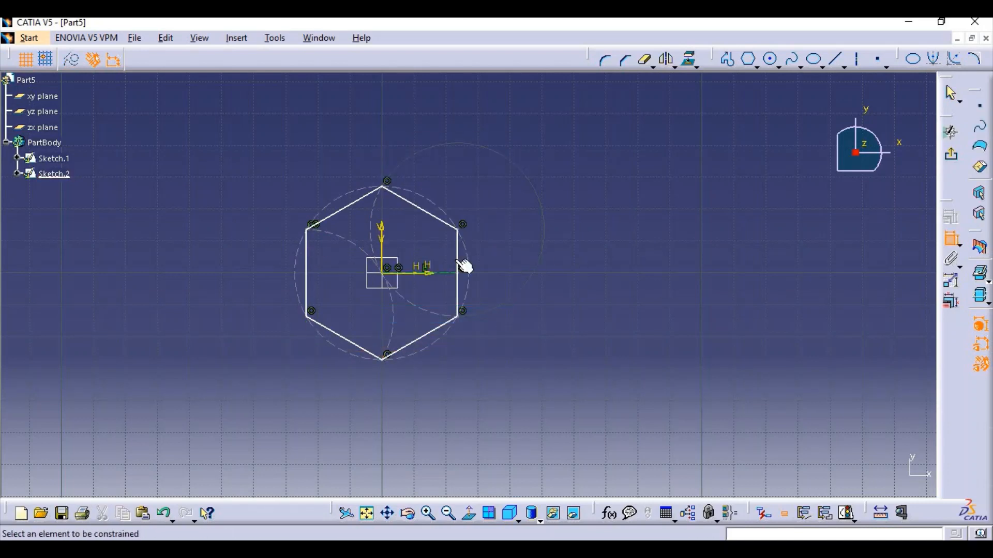
pyautogui.click(458, 265)
pyautogui.click(317, 266)
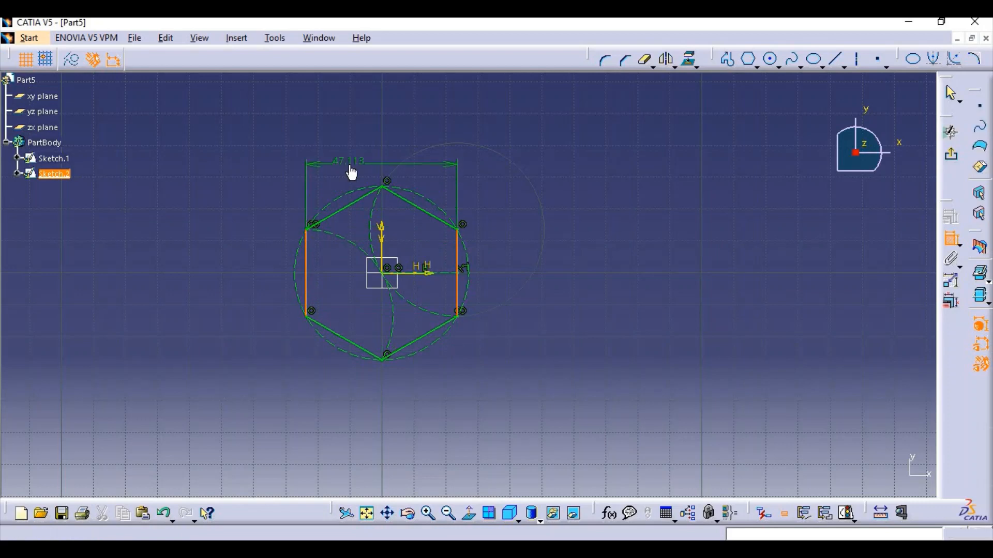
pyautogui.doubleClick(350, 171)
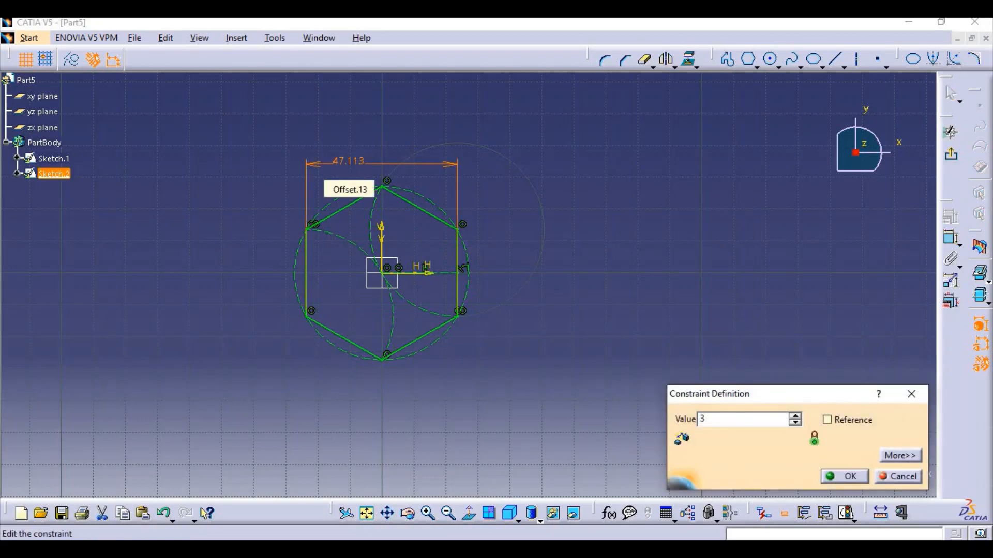
pyautogui.press('Return')
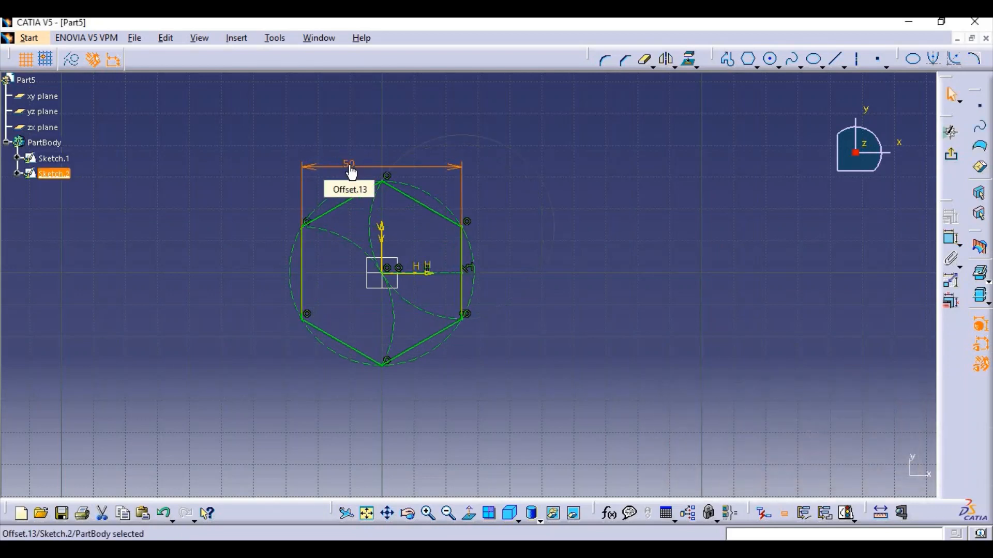
pyautogui.click(569, 170)
# Draw a circle centred on the origin inside the hexagon and set its diameter to 35 mm.
pyautogui.click(771, 58)
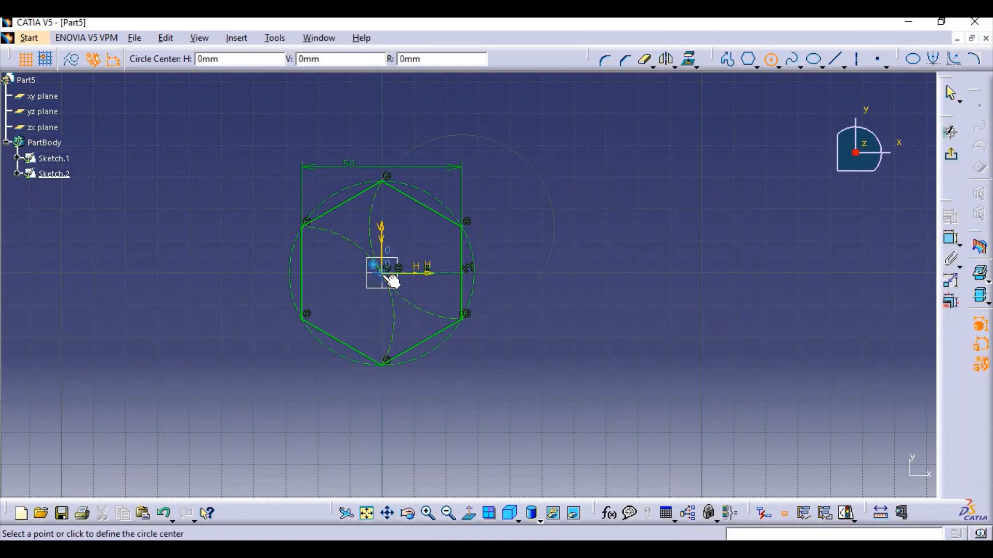
pyautogui.click(391, 281)
pyautogui.click(427, 272)
pyautogui.click(950, 256)
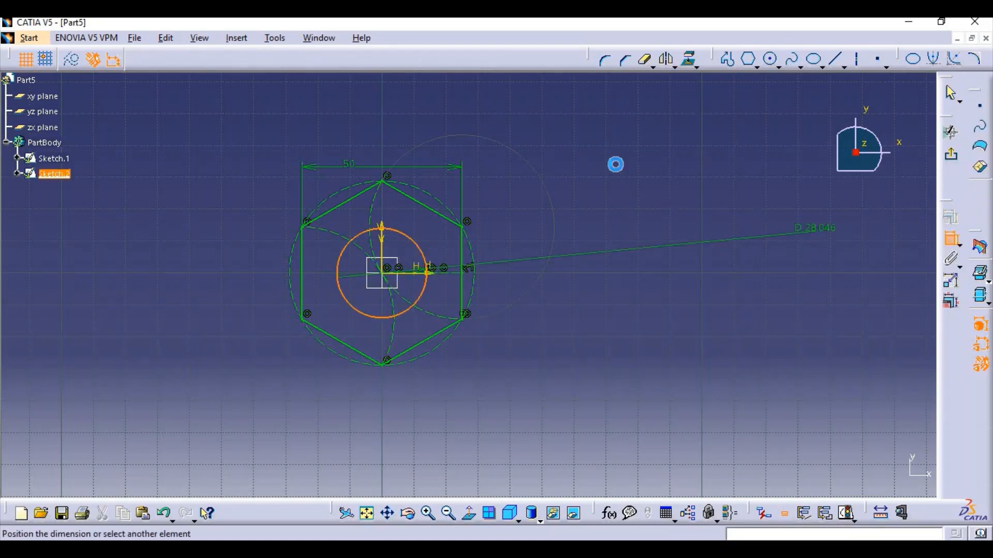
pyautogui.click(585, 151)
pyautogui.doubleClick(584, 151)
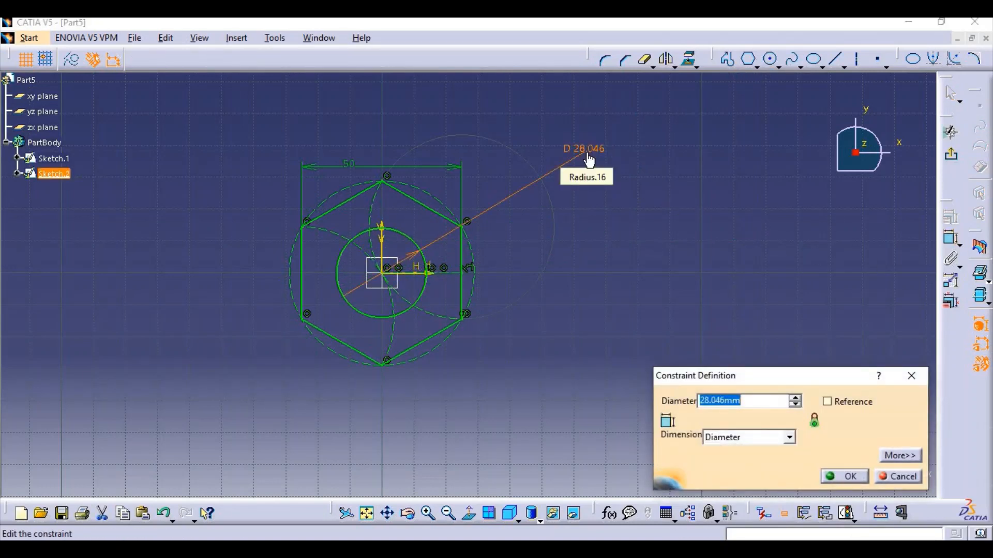
pyautogui.press('Return')
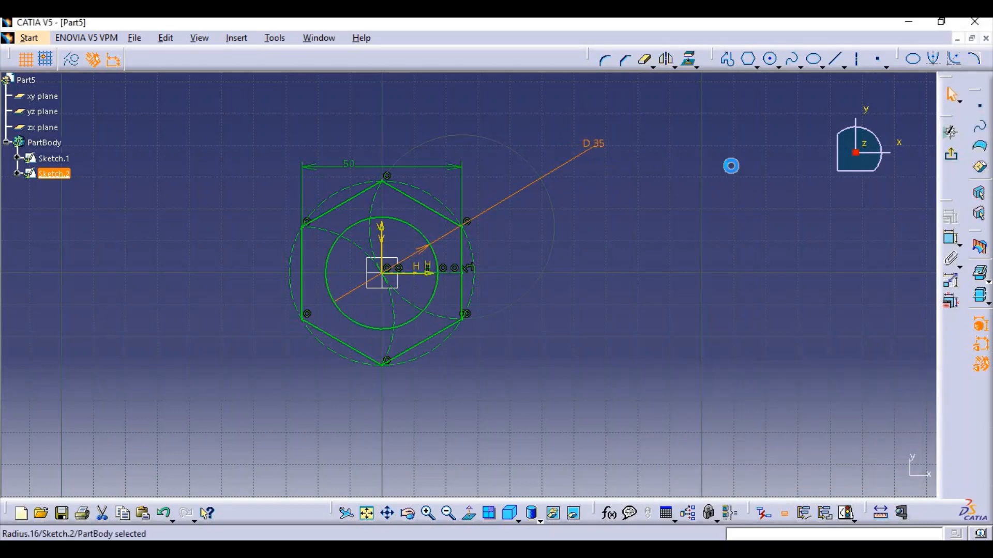
pyautogui.click(731, 166)
# Exit the sketch and pad the hexagon with its circular hole to a length of 10 mm with mirrored extent.
pyautogui.click(951, 154)
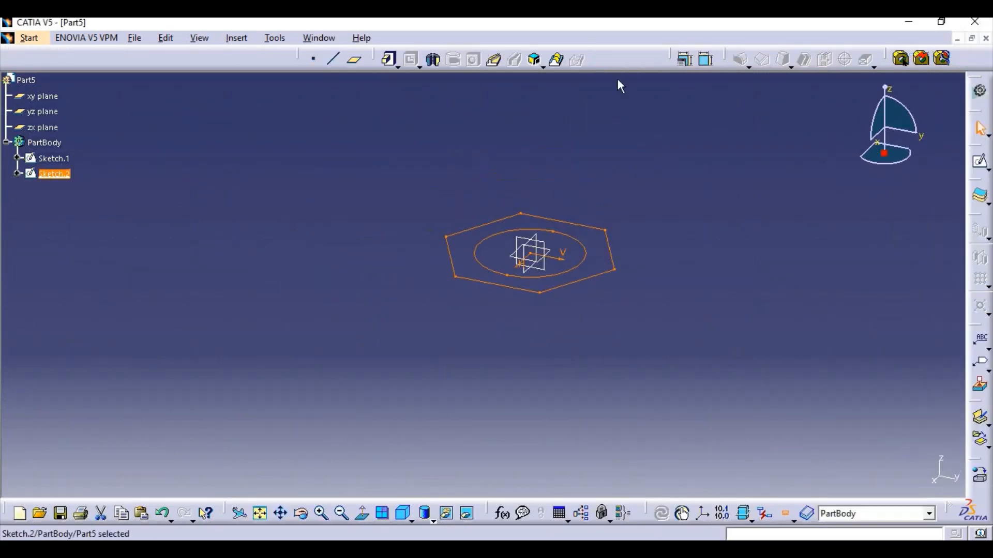
pyautogui.click(385, 62)
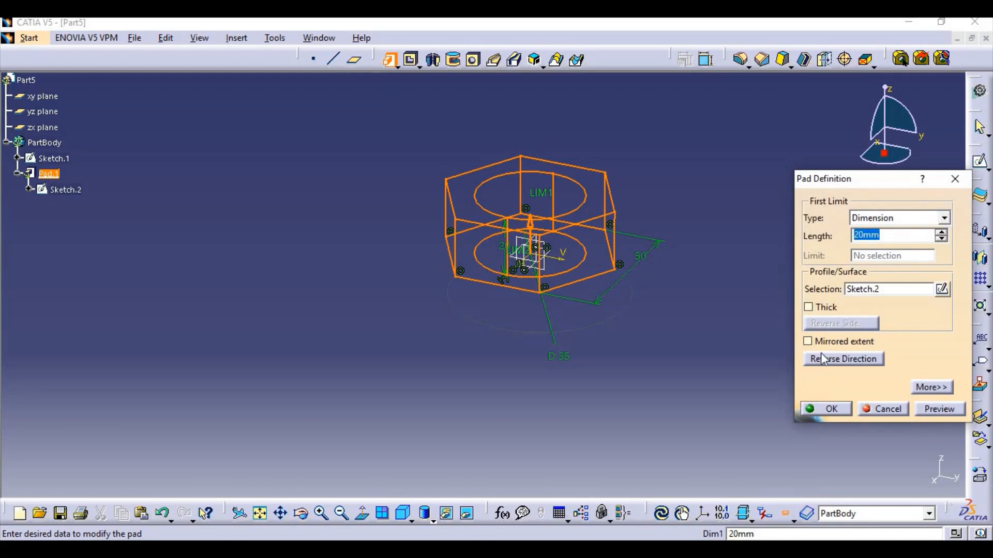
pyautogui.click(807, 341)
pyautogui.doubleClick(886, 237)
pyautogui.write('1')
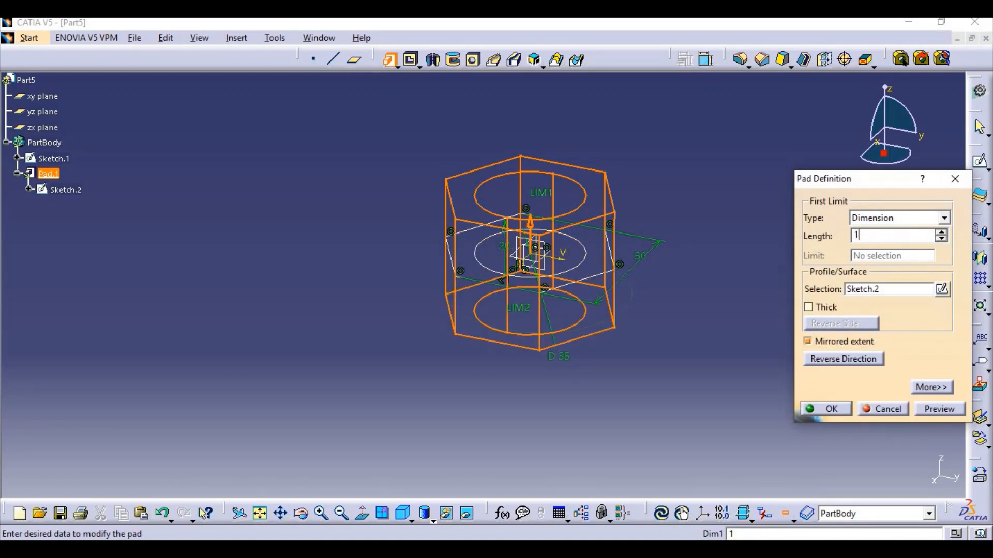
pyautogui.write('0')
pyautogui.press('Return')
pyautogui.press('Return')
# Sketch a small closed triangle on the yz plane, cutting diagonally across the nut's upper outer corner.
pyautogui.moveTo(686, 230); pyautogui.dragTo(609, 377, button='middle')
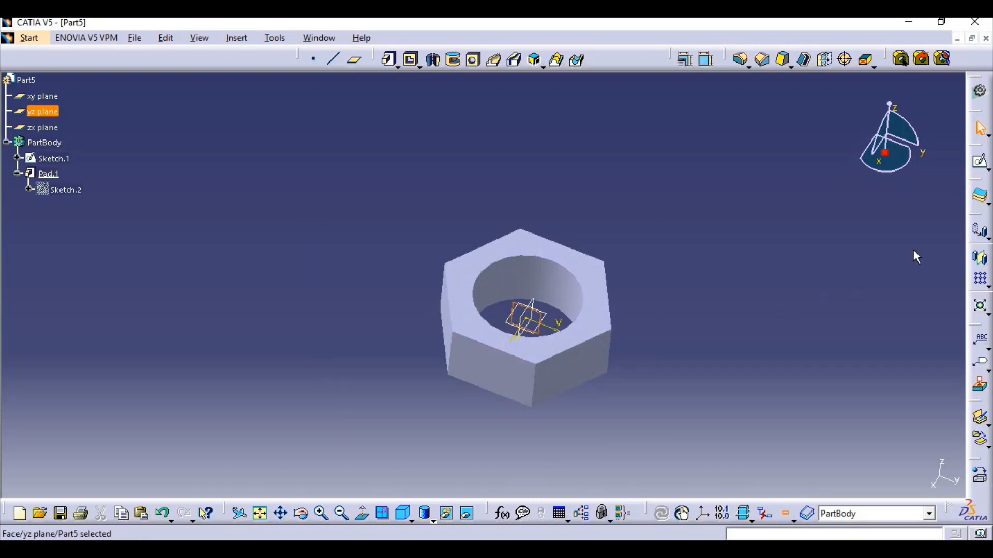
pyautogui.click(980, 165)
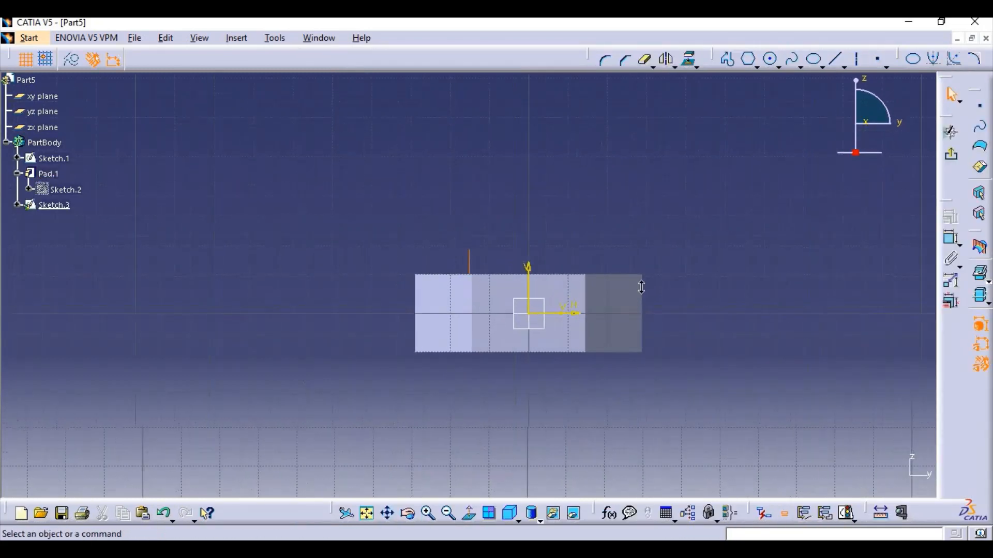
pyautogui.moveTo(411, 265); pyautogui.dragTo(452, 202, button='middle')
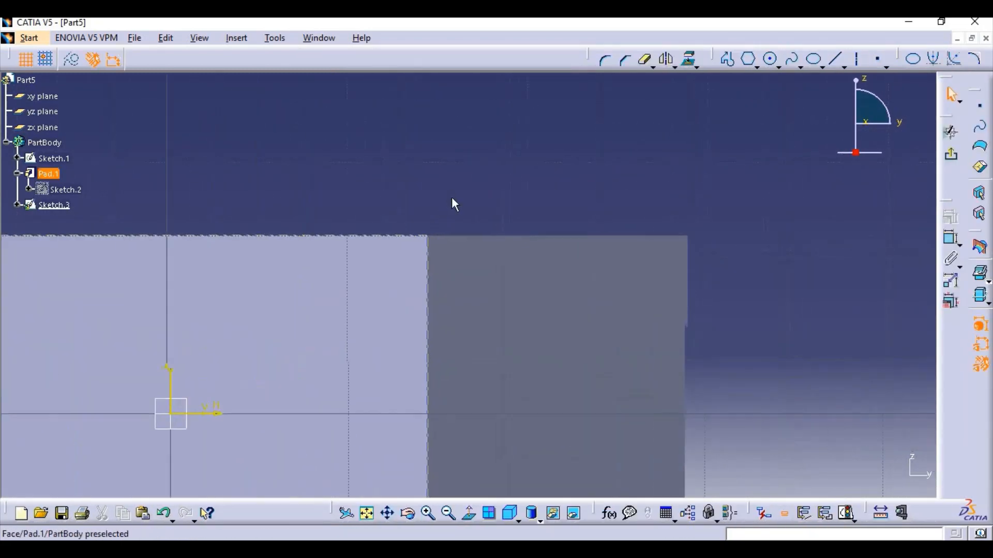
pyautogui.click(734, 60)
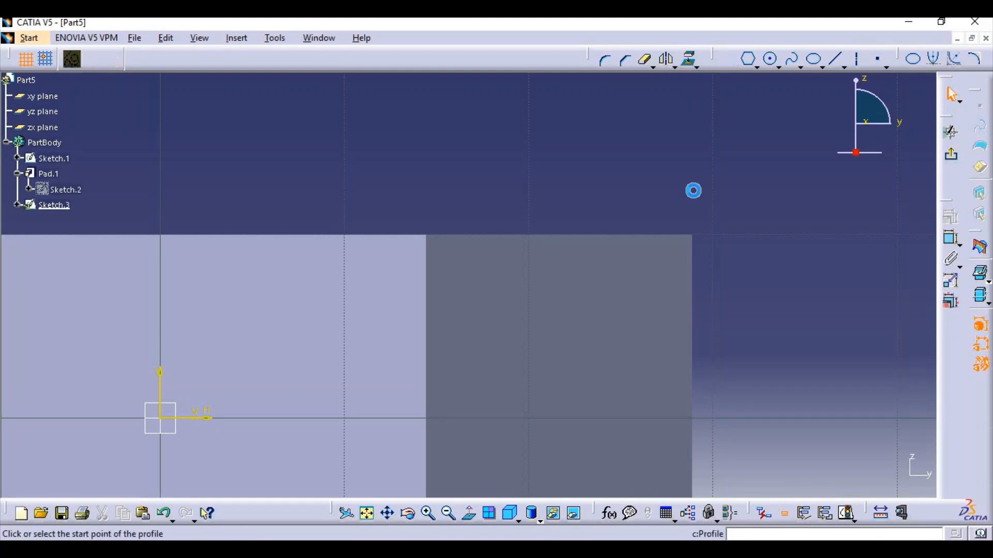
pyautogui.click(634, 225)
pyautogui.click(714, 273)
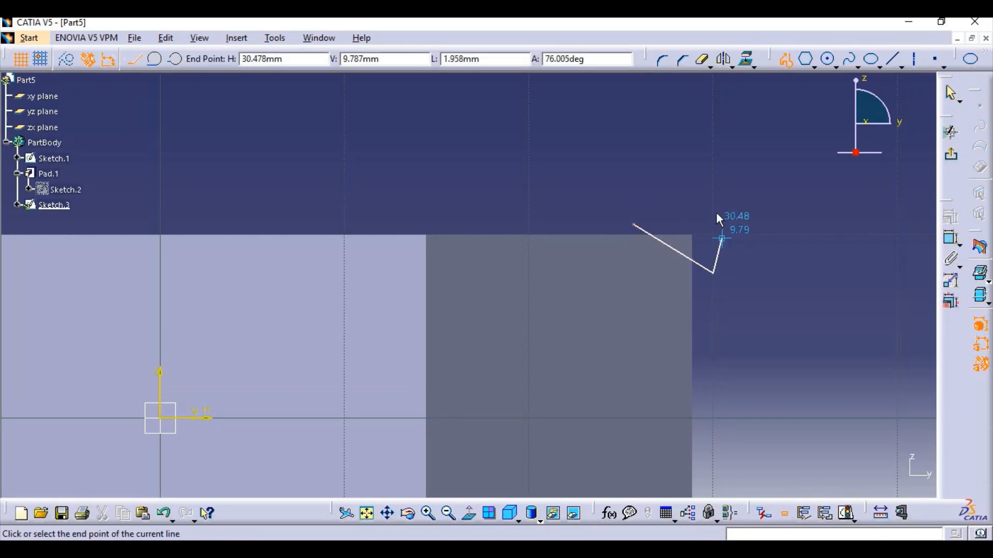
pyautogui.click(714, 225)
pyautogui.click(634, 224)
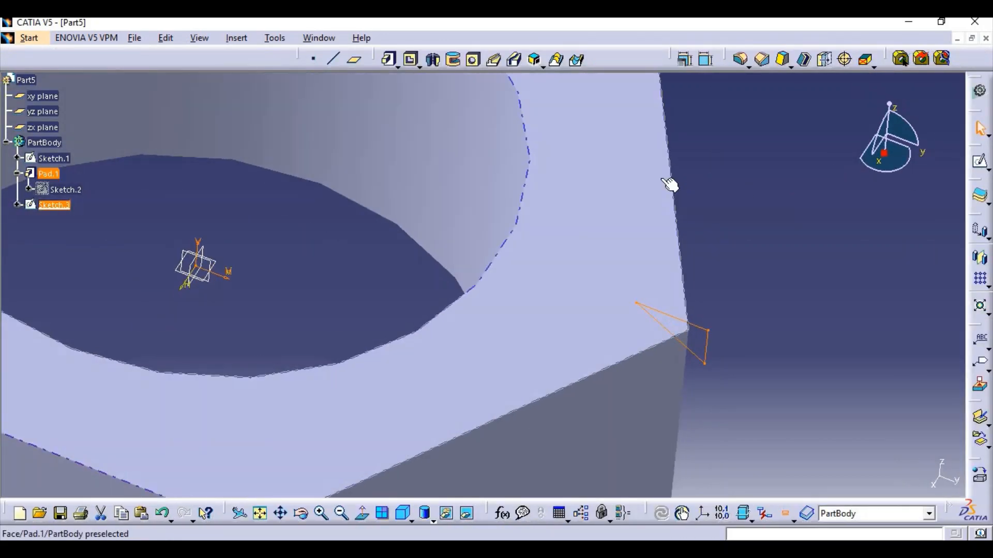
# Cut the triangular profile as a 360-degree groove around the nut's vertical axis to bevel its upper corners.
pyautogui.moveTo(659, 199); pyautogui.dragTo(682, 310, button='middle')
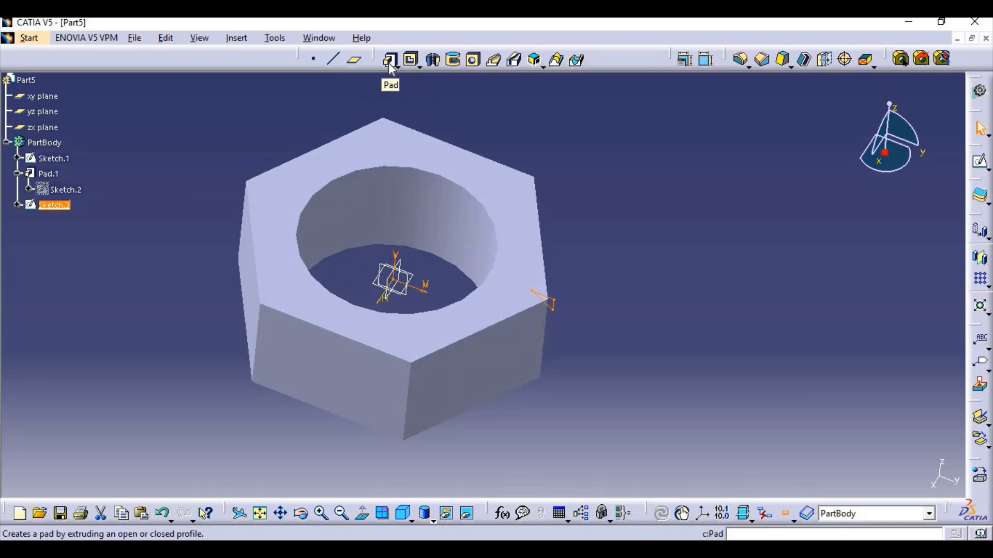
pyautogui.click(454, 60)
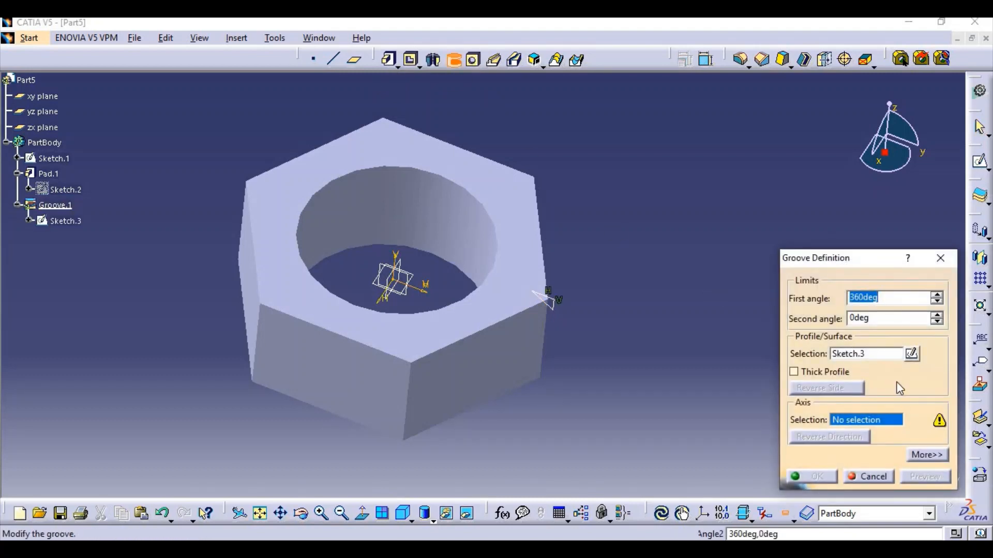
pyautogui.click(402, 255)
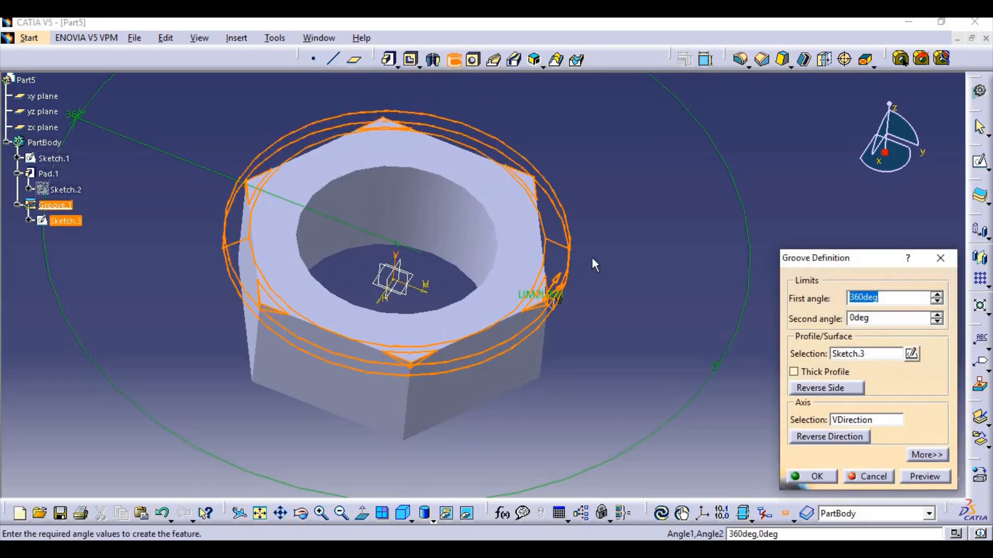
pyautogui.click(809, 476)
# Mirror the corner-bevelling groove about the xy plane onto the nut's underside.
pyautogui.moveTo(448, 354); pyautogui.dragTo(393, 228, button='middle')
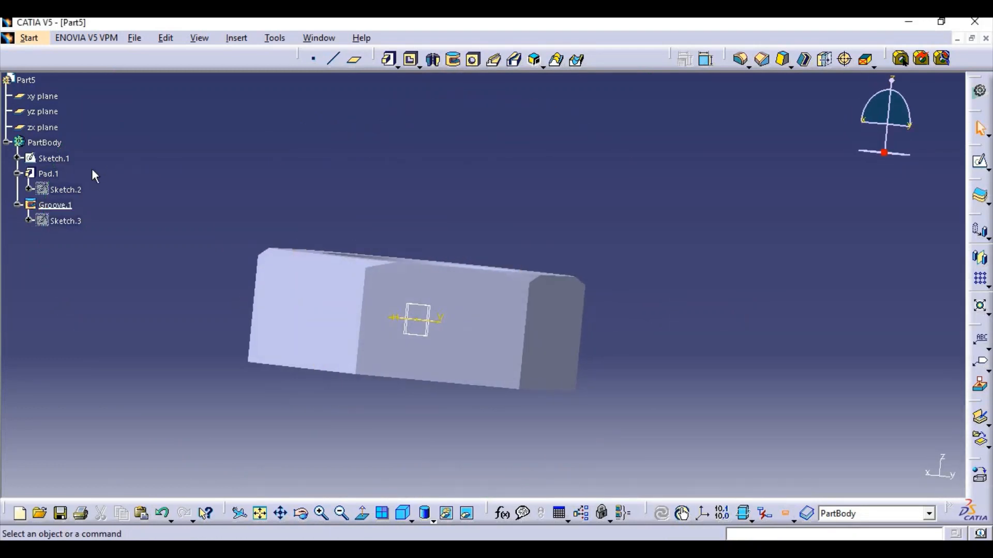
pyautogui.click(55, 204)
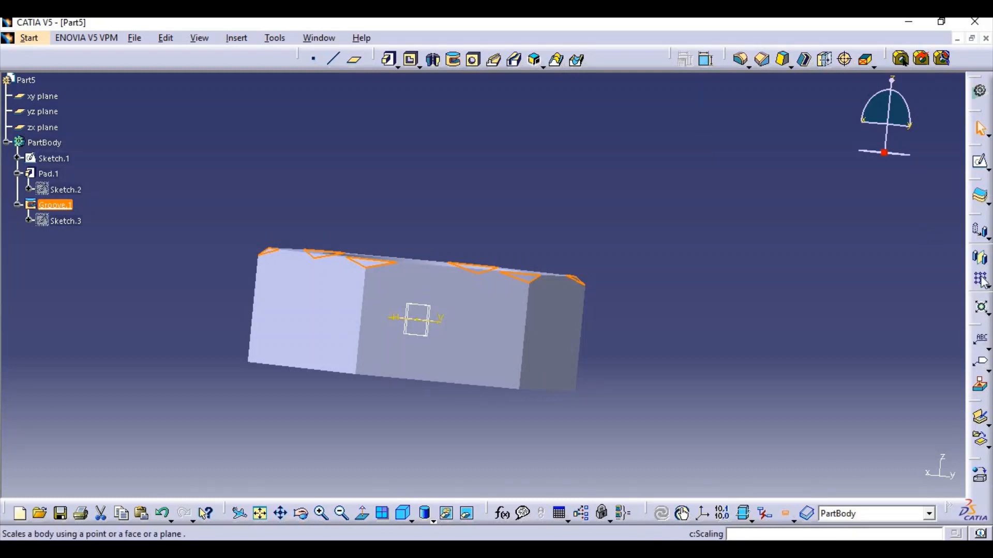
pyautogui.click(979, 257)
pyautogui.moveTo(414, 377); pyautogui.dragTo(432, 333, button='middle')
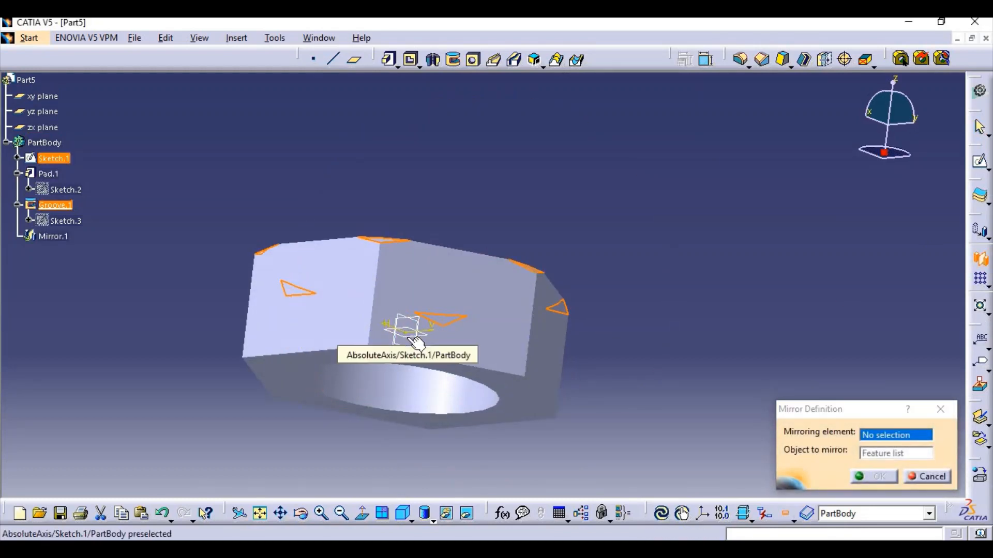
pyautogui.click(406, 332)
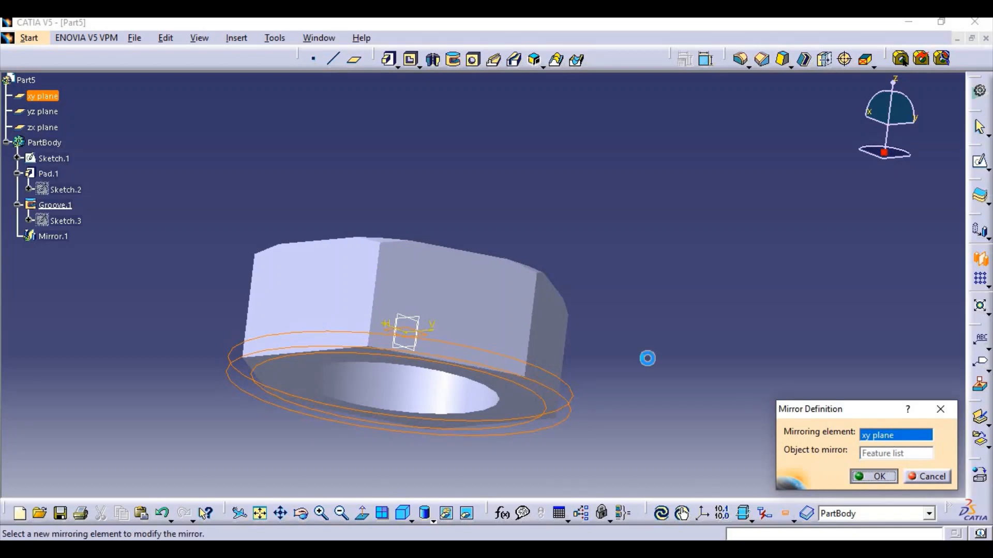
# Start a sketch on the zx plane and draw a vertical line along the nut's axis, extending beyond both end faces.
pyautogui.moveTo(647, 296); pyautogui.dragTo(558, 331, button='middle')
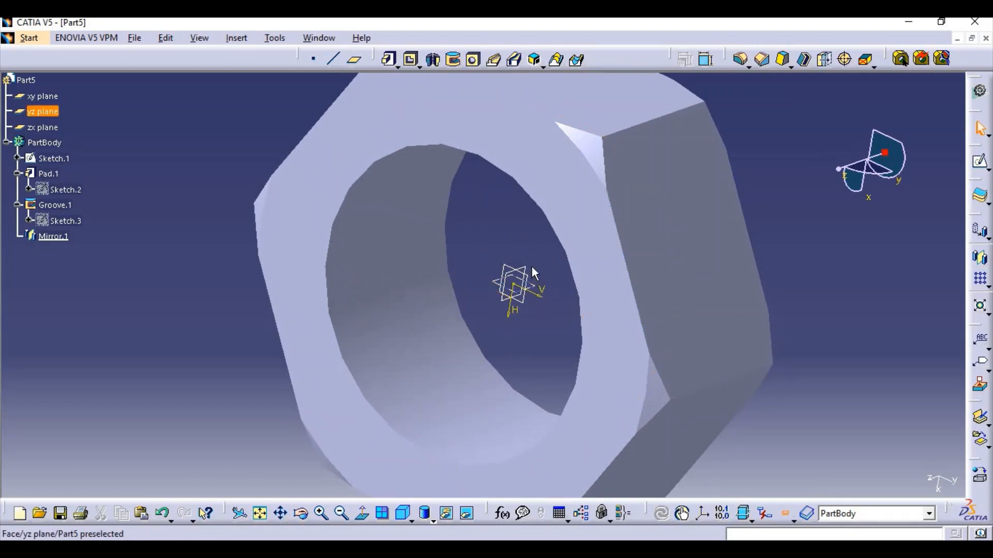
pyautogui.click(979, 161)
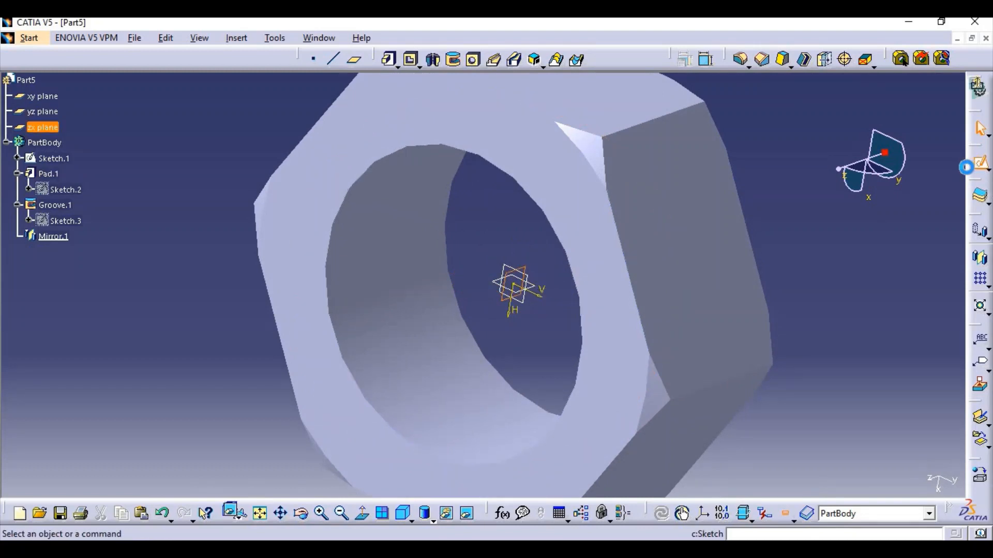
pyautogui.click(830, 61)
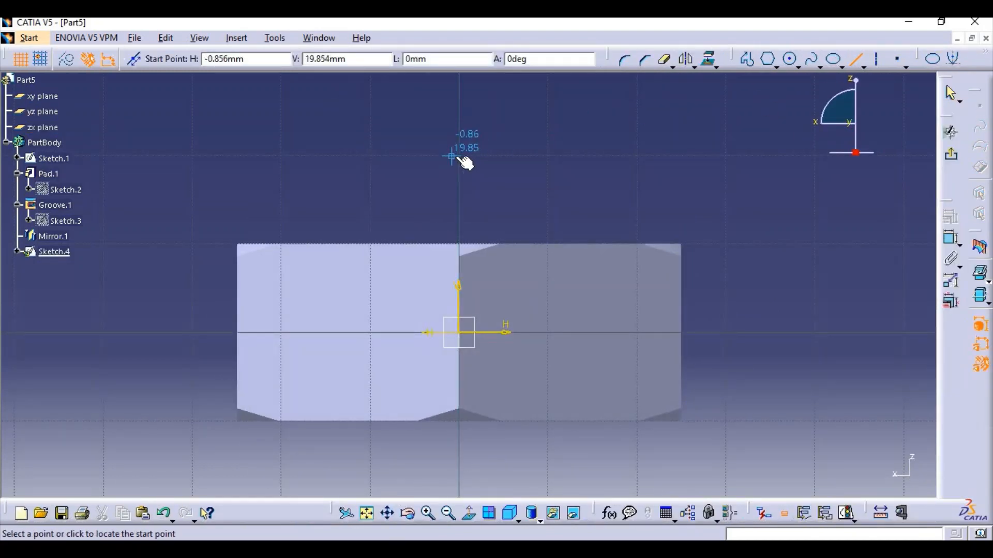
pyautogui.click(459, 149)
pyautogui.click(458, 473)
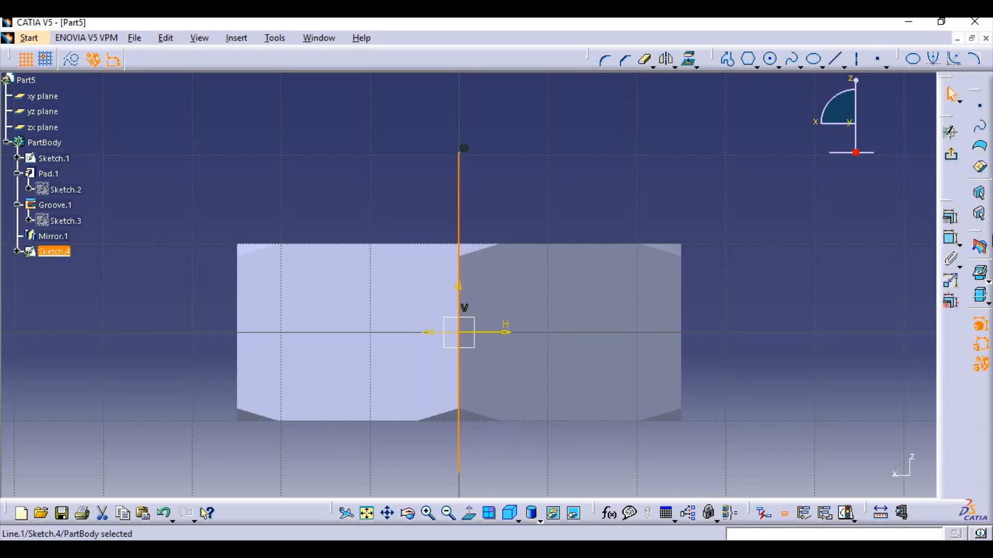
# Finish the axis-line sketch and switch to the Generative Shape Design workbench.
pyautogui.click(953, 159)
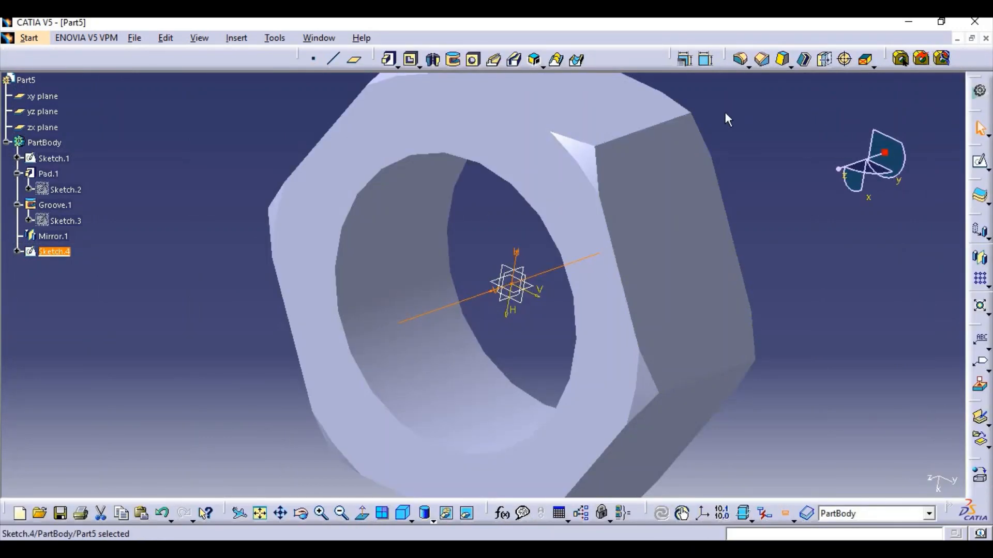
pyautogui.click(30, 39)
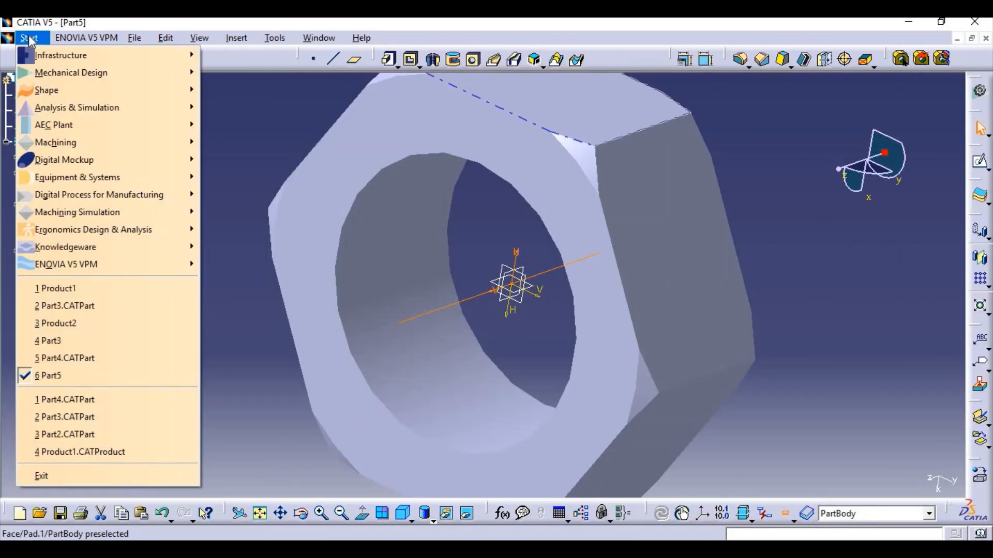
pyautogui.click(357, 148)
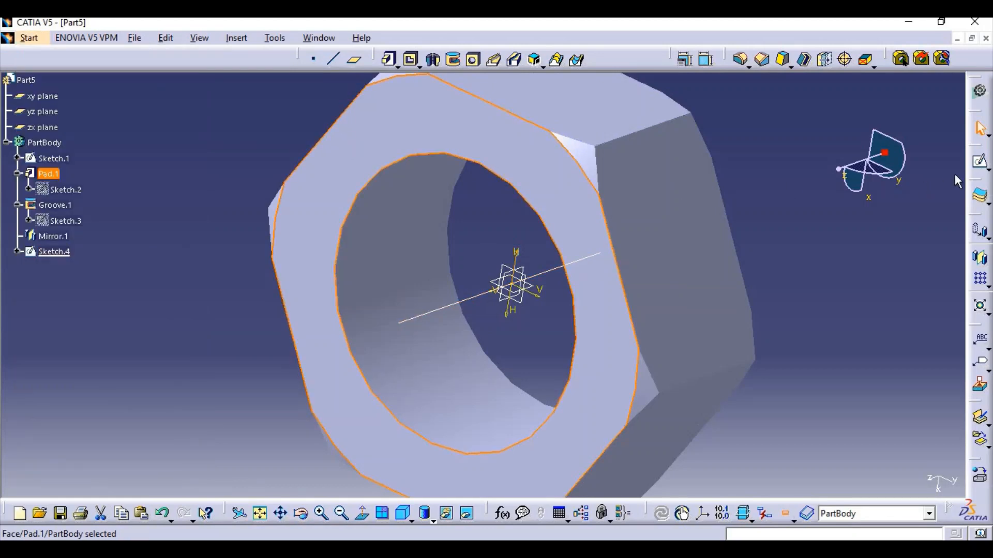
pyautogui.click(978, 164)
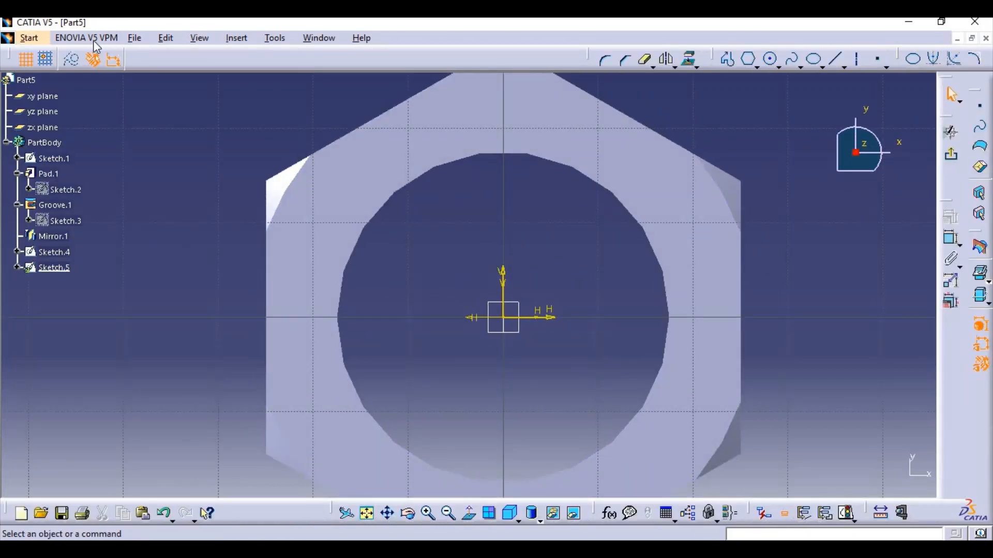
pyautogui.click(30, 38)
pyautogui.moveTo(61, 91)
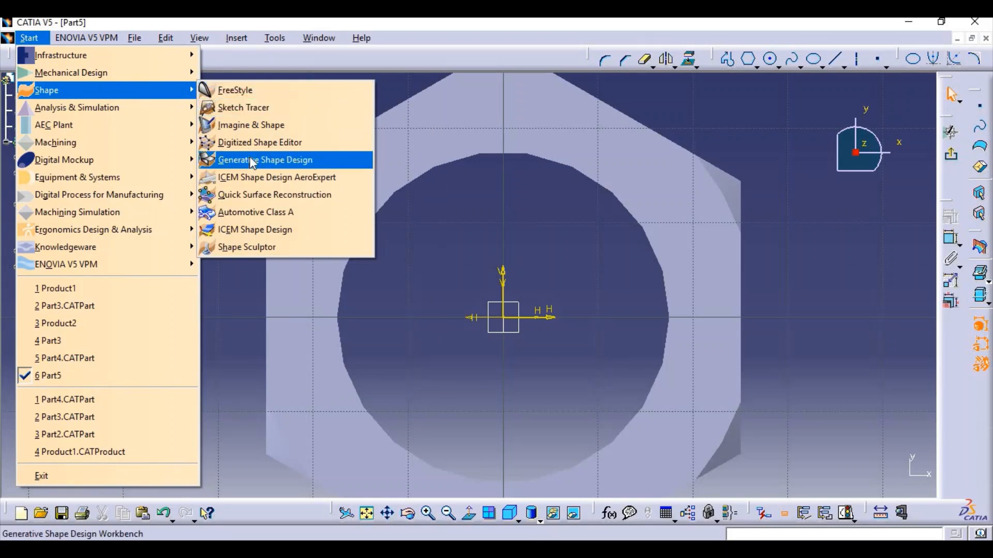
pyautogui.click(250, 161)
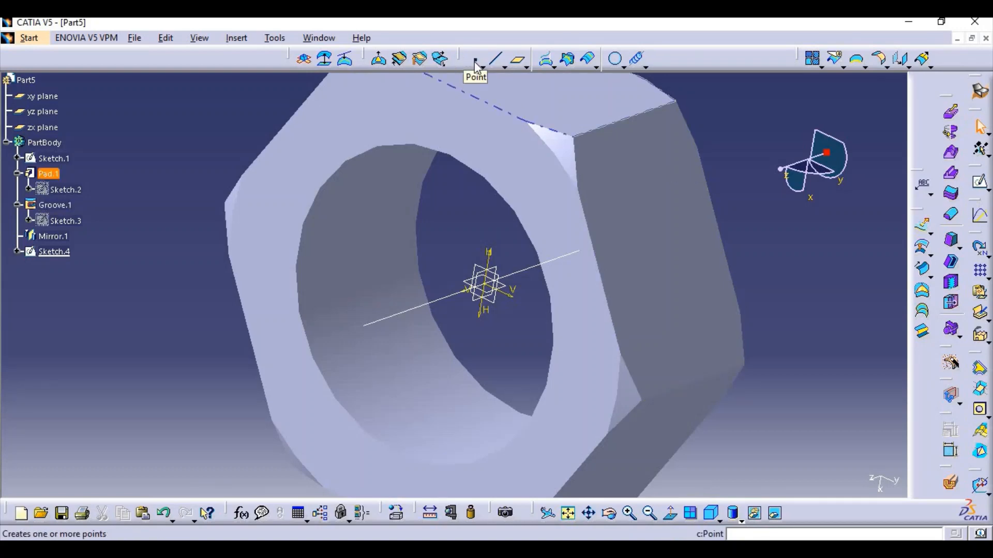
# Start a sketch on the nut's end face and place a point on the horizontal axis, about 27 mm from the vertical axis.
pyautogui.click(737, 185)
pyautogui.click(979, 181)
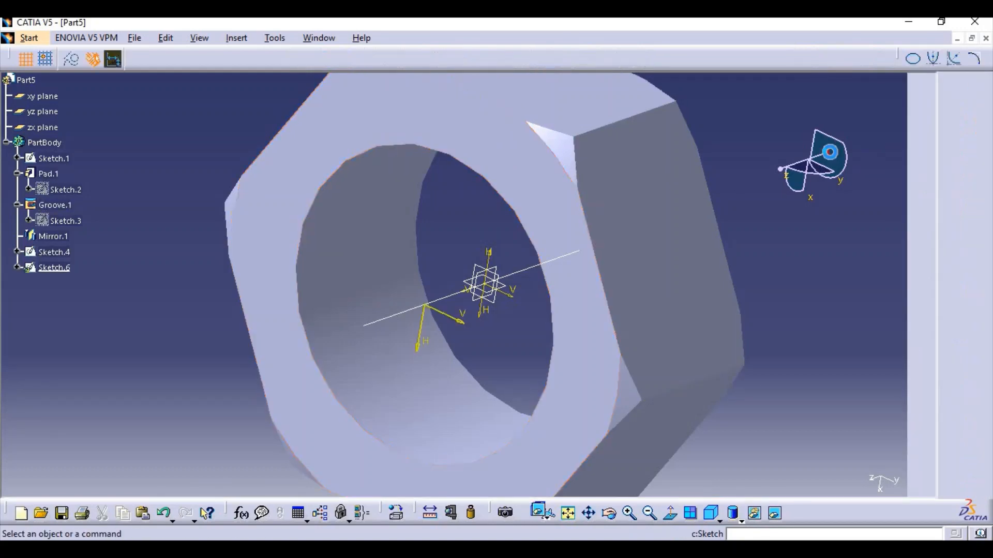
pyautogui.click(979, 105)
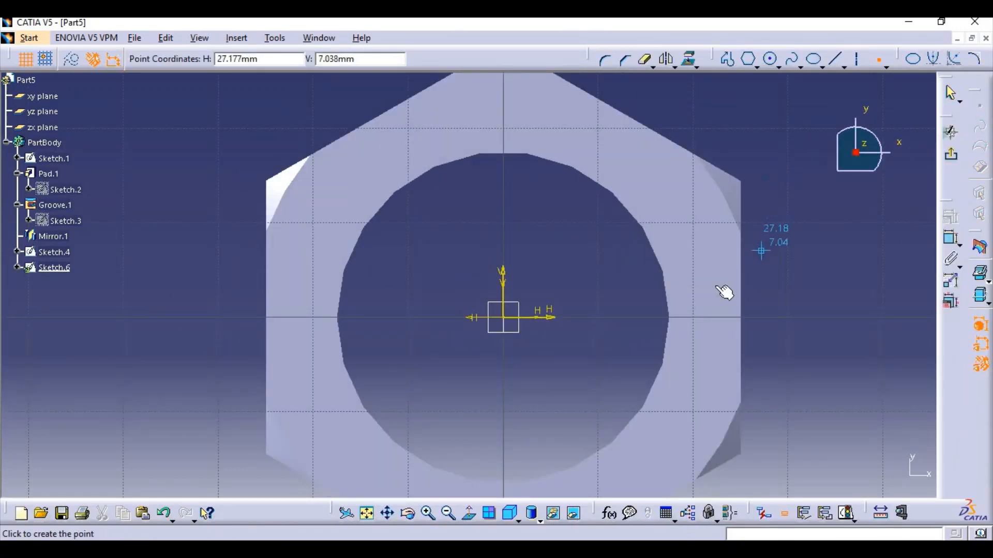
pyautogui.click(765, 318)
# Dimension the point from the vertical axis, set that distance to 35/2 mm, and finish the sketch.
pyautogui.click(951, 239)
pyautogui.click(505, 291)
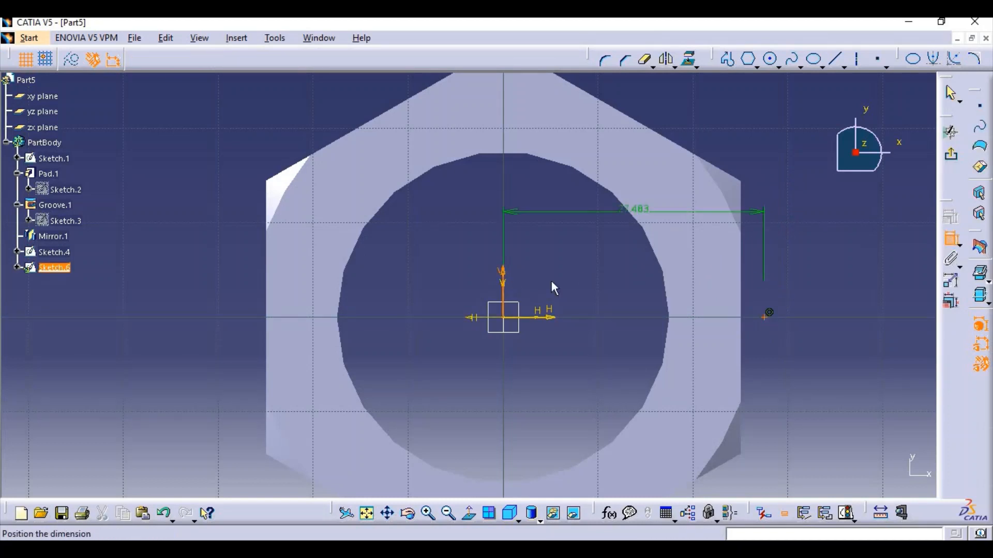
pyautogui.click(759, 119)
pyautogui.doubleClick(756, 111)
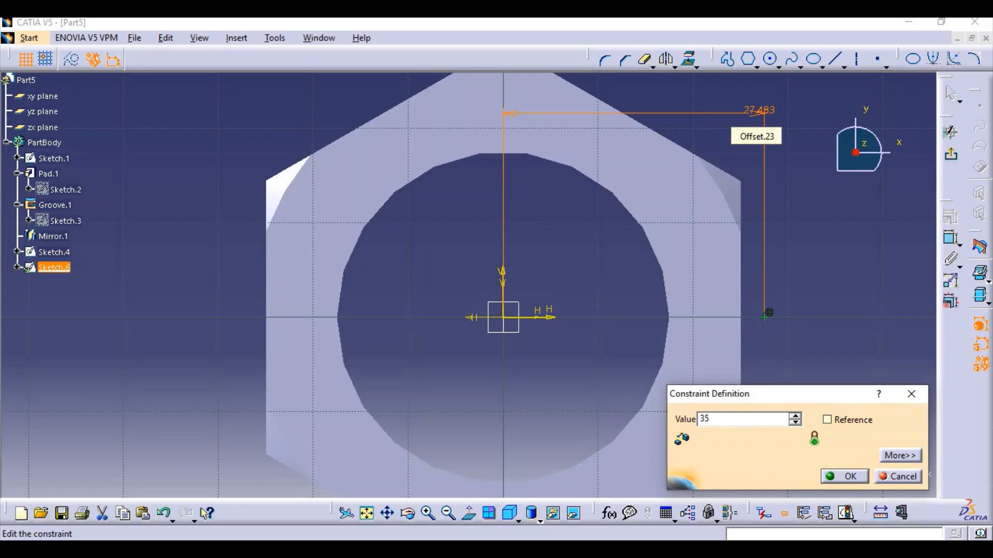
pyautogui.write('35/2')
pyautogui.press('Return')
pyautogui.click(861, 256)
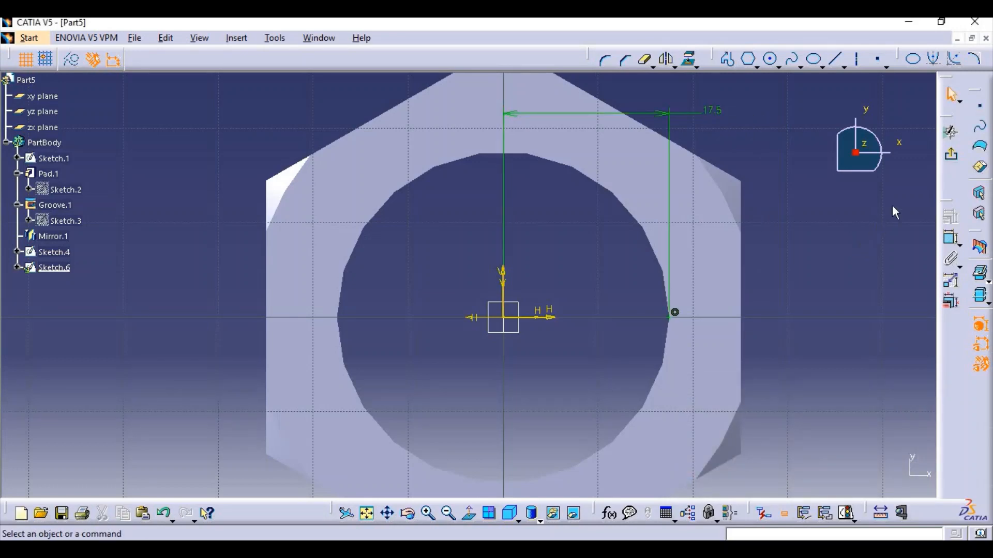
pyautogui.click(950, 154)
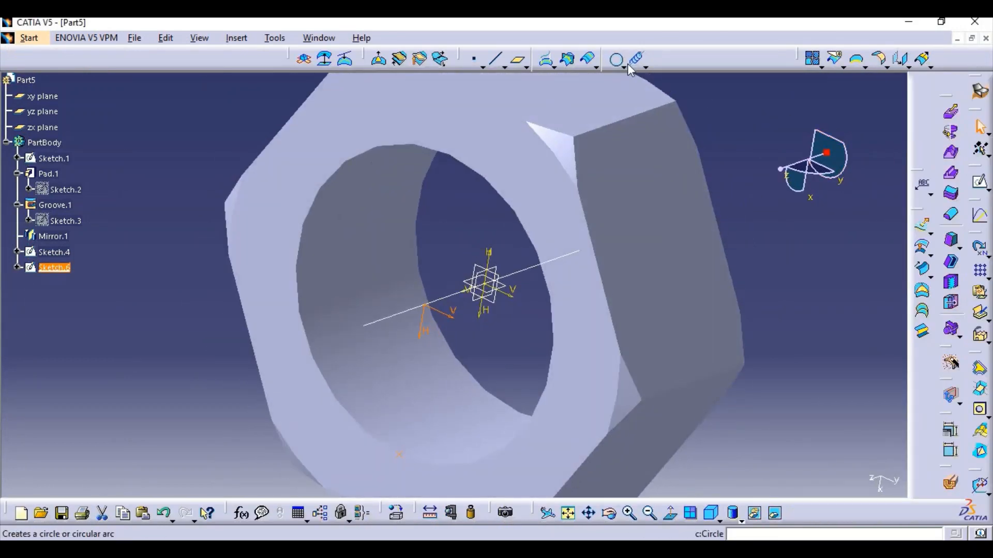
# Create a counterclockwise helix from the sketched point around the axis line, with 3 mm pitch and 21 mm height.
pyautogui.click(632, 63)
pyautogui.moveTo(549, 262); pyautogui.dragTo(494, 113, button='middle')
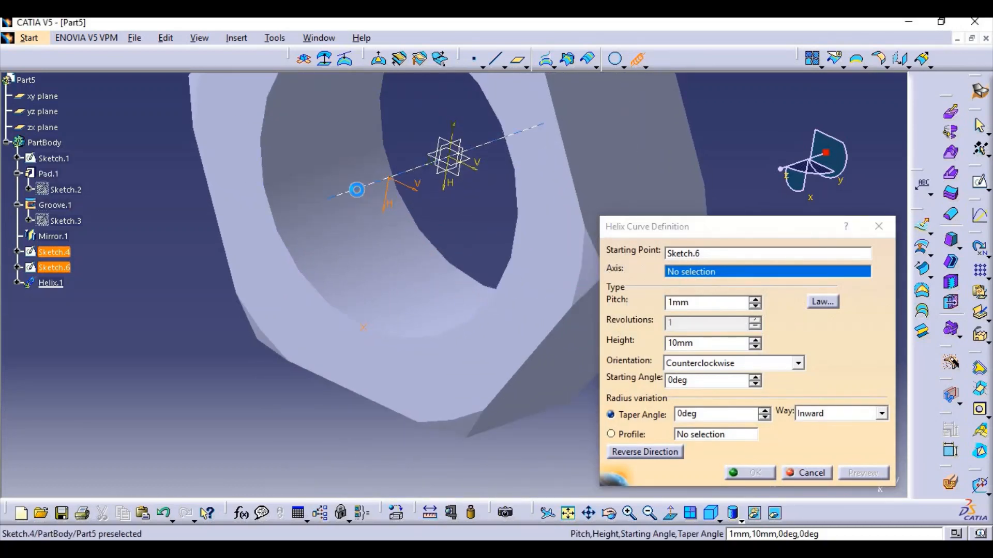
pyautogui.click(357, 189)
pyautogui.moveTo(738, 116); pyautogui.dragTo(4, 486, button='middle')
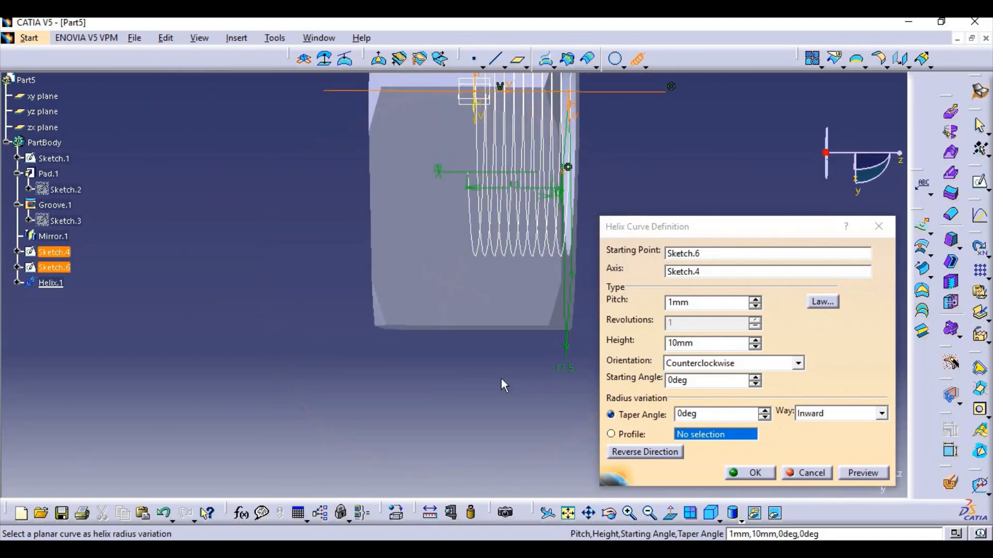
pyautogui.doubleClick(754, 301)
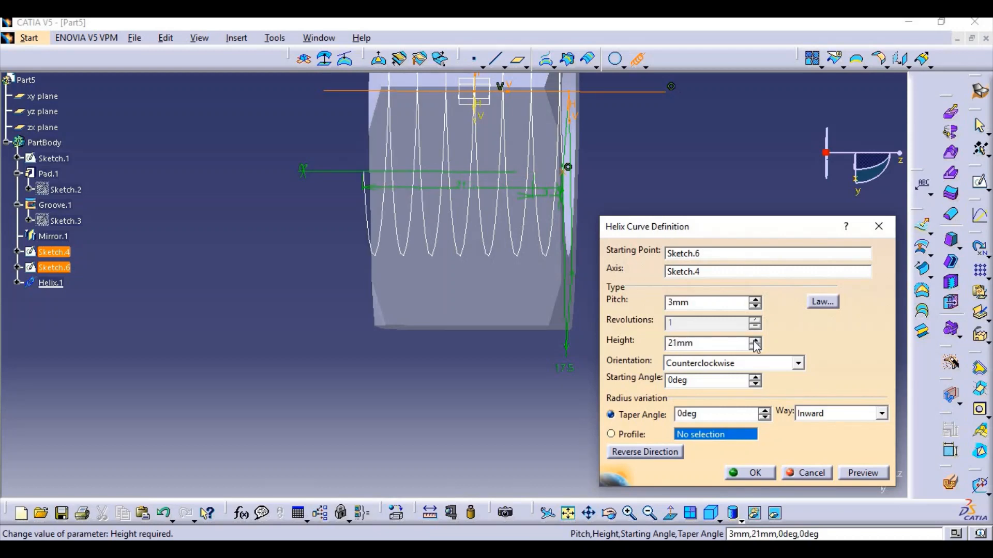
pyautogui.moveTo(299, 388); pyautogui.dragTo(448, 140, button='middle')
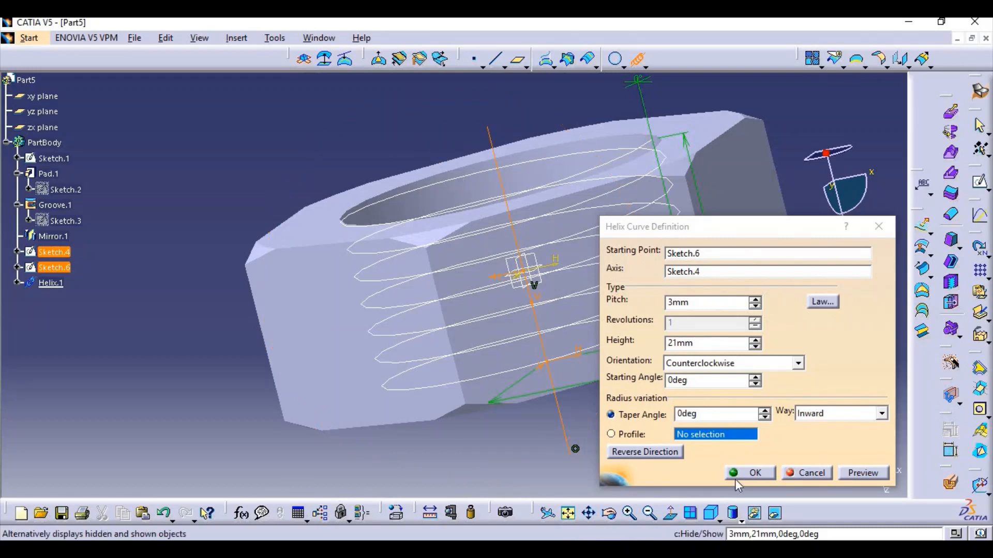
pyautogui.click(750, 473)
# Create a plane normal to the helix curve at its starting point.
pyautogui.click(518, 59)
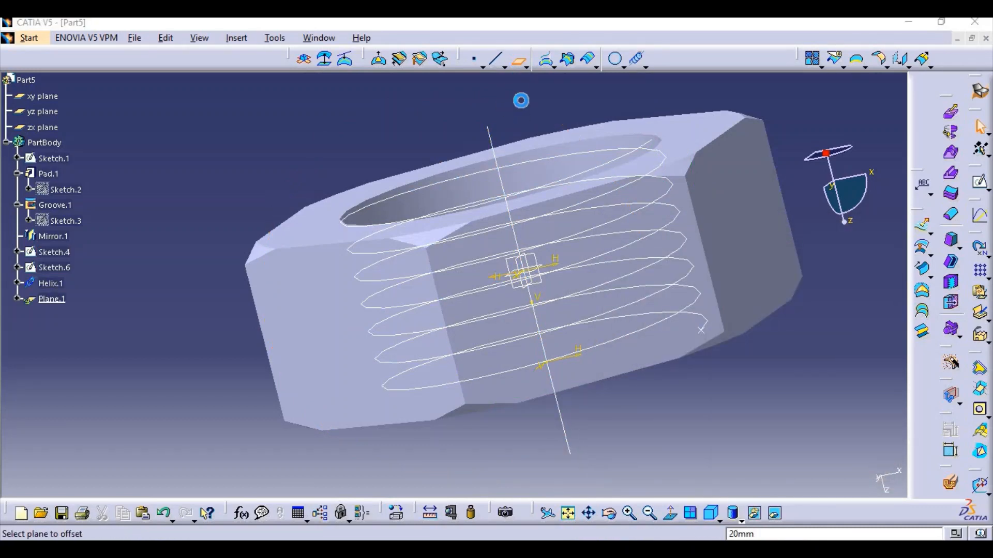
pyautogui.moveTo(607, 444); pyautogui.dragTo(576, 315, button='middle')
pyautogui.click(863, 378)
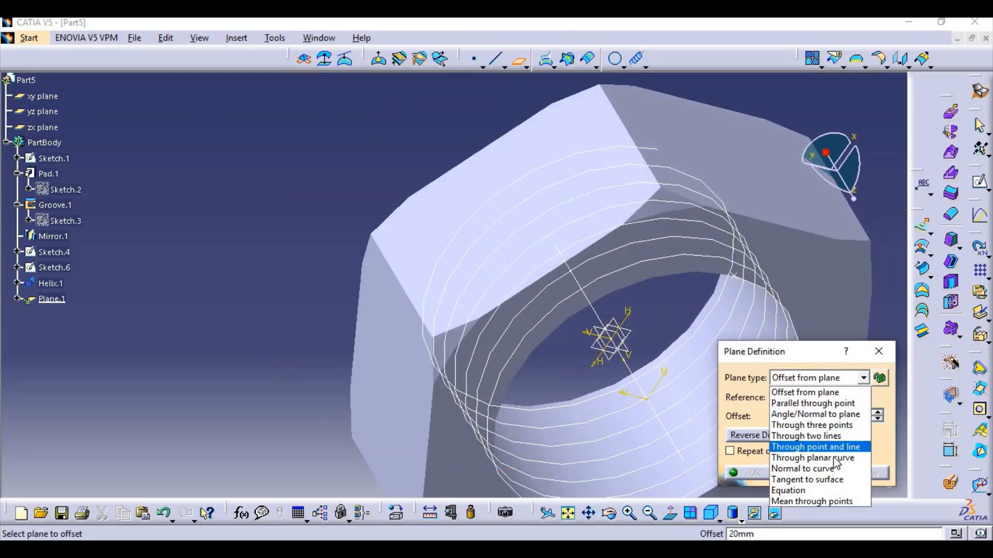
pyautogui.click(799, 467)
pyautogui.click(751, 278)
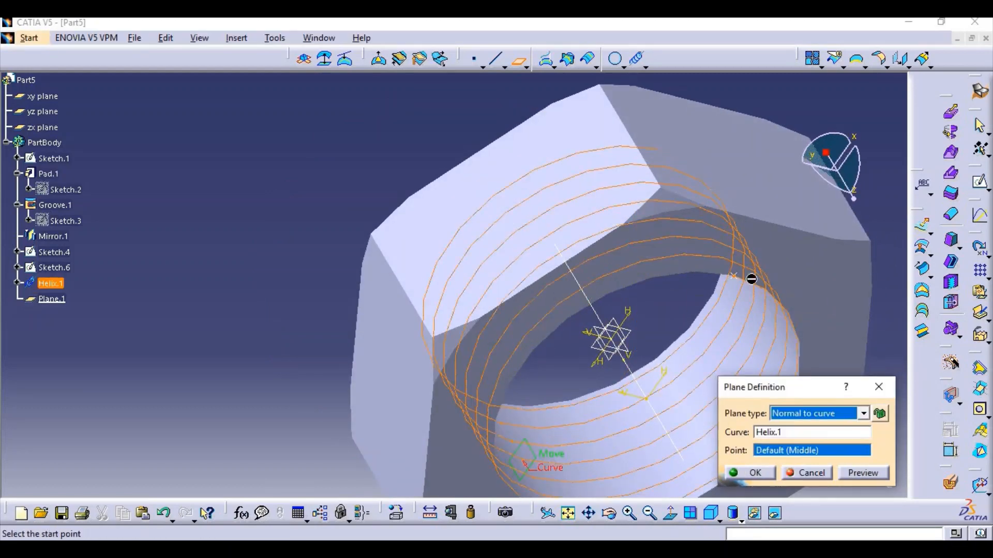
pyautogui.click(734, 276)
pyautogui.click(750, 472)
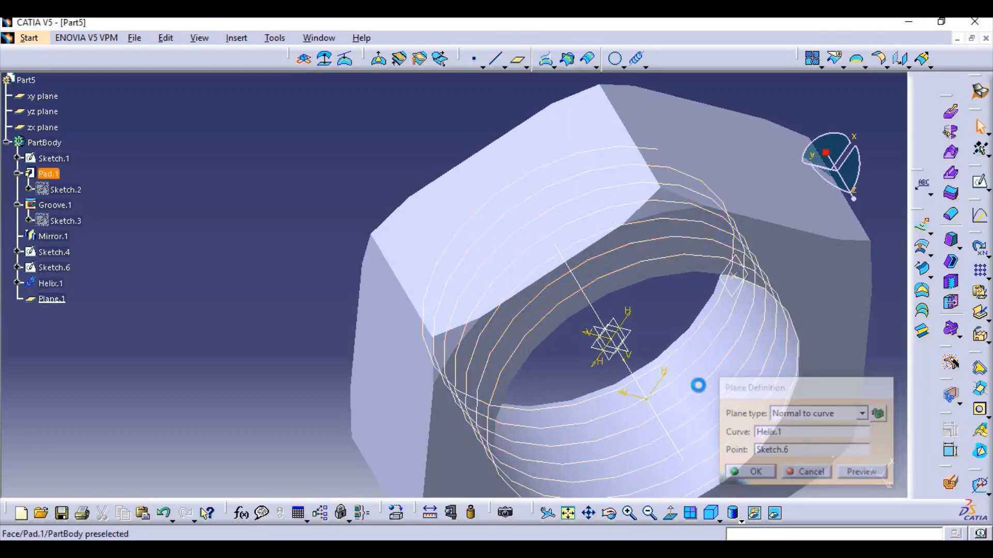
# Start a sketch on the new plane and draw a circle about 2.67 mm in diameter centred on the helix's starting point.
pyautogui.moveTo(672, 364); pyautogui.dragTo(623, 261, button='middle')
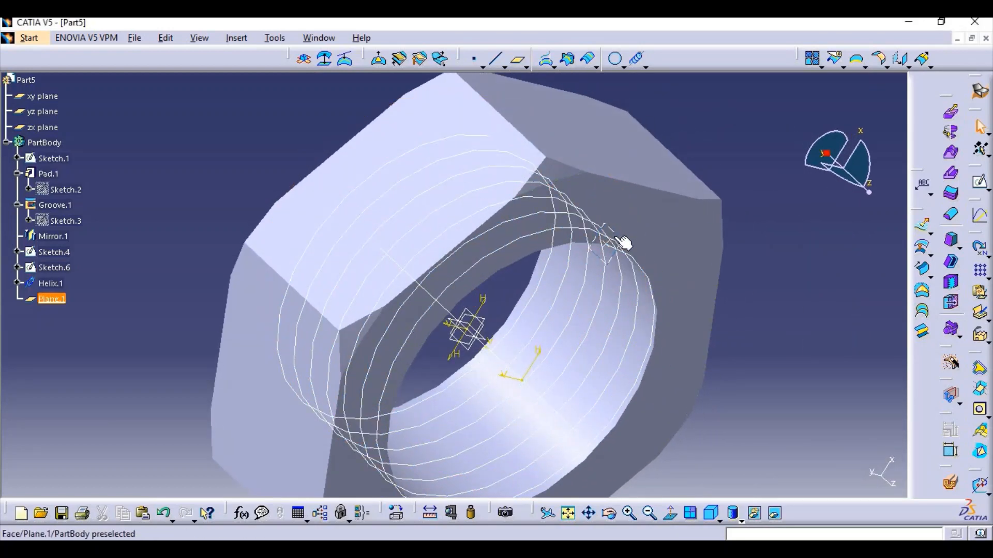
pyautogui.click(979, 181)
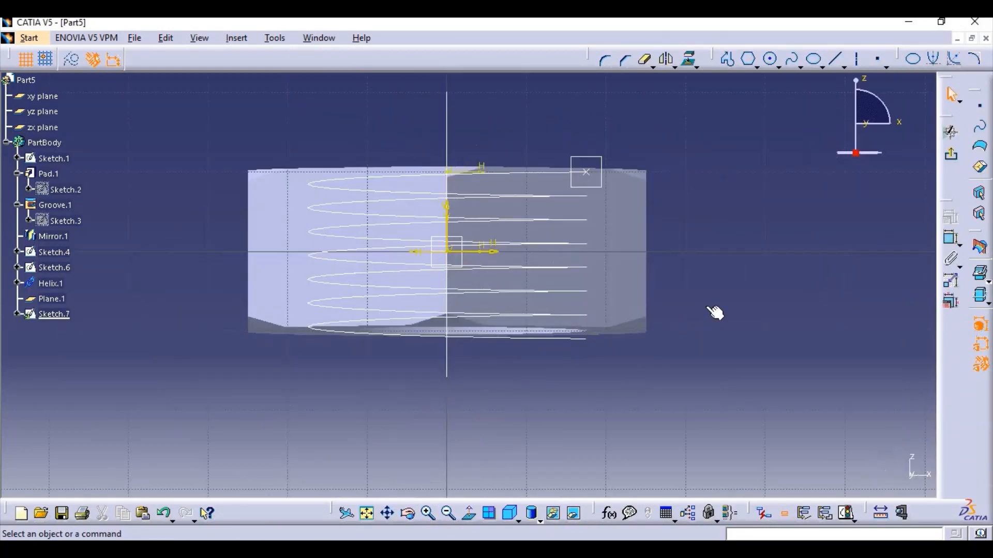
pyautogui.moveTo(724, 244)
pyautogui.mouseDown(button='middle')
pyautogui.moveTo(581, 483)
pyautogui.moveTo(616, 430)
pyautogui.moveTo(583, 388)
pyautogui.moveTo(518, 404)
pyautogui.mouseUp(button='middle')
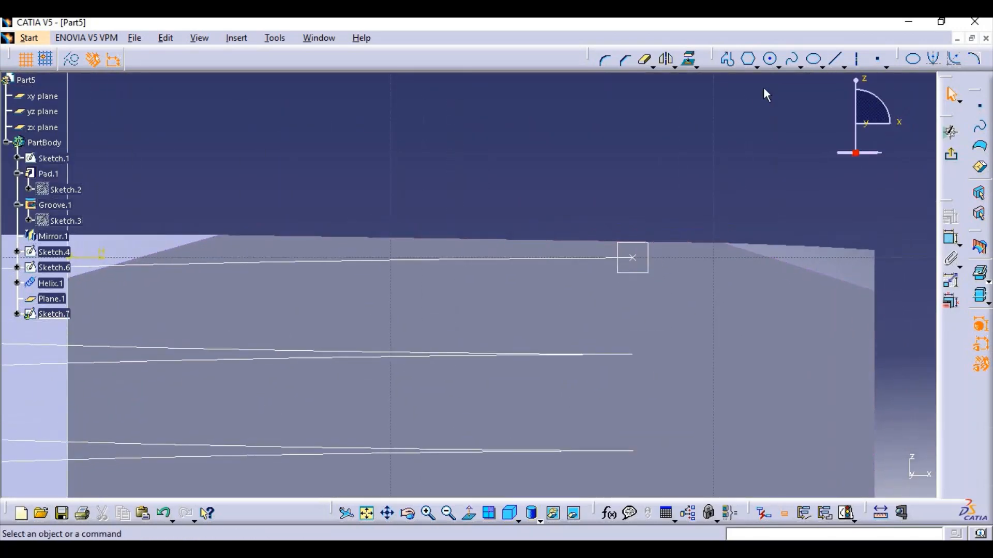
pyautogui.click(633, 258)
pyautogui.click(674, 264)
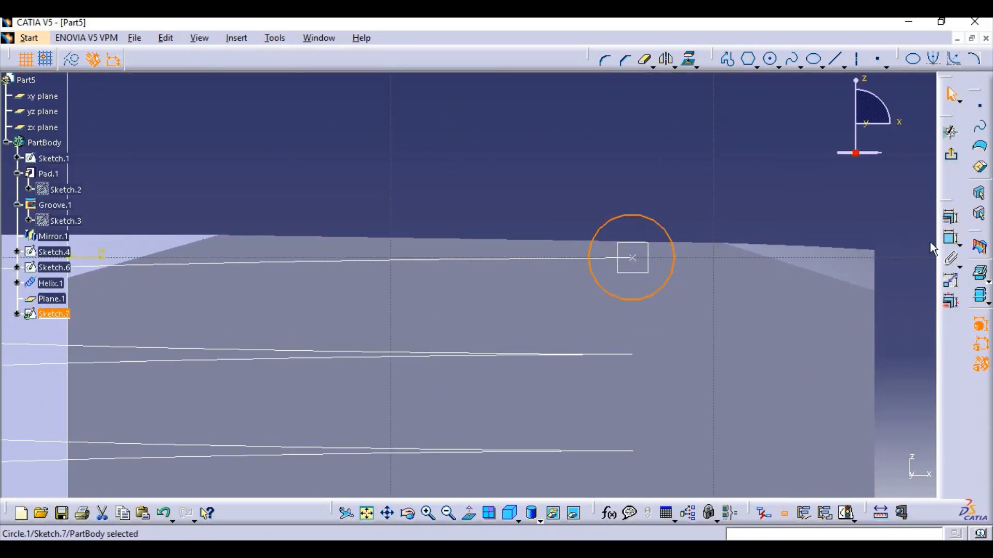
# Set the circle's diameter to 2.8 mm and finish the thread profile sketch.
pyautogui.click(709, 196)
pyautogui.doubleClick(711, 198)
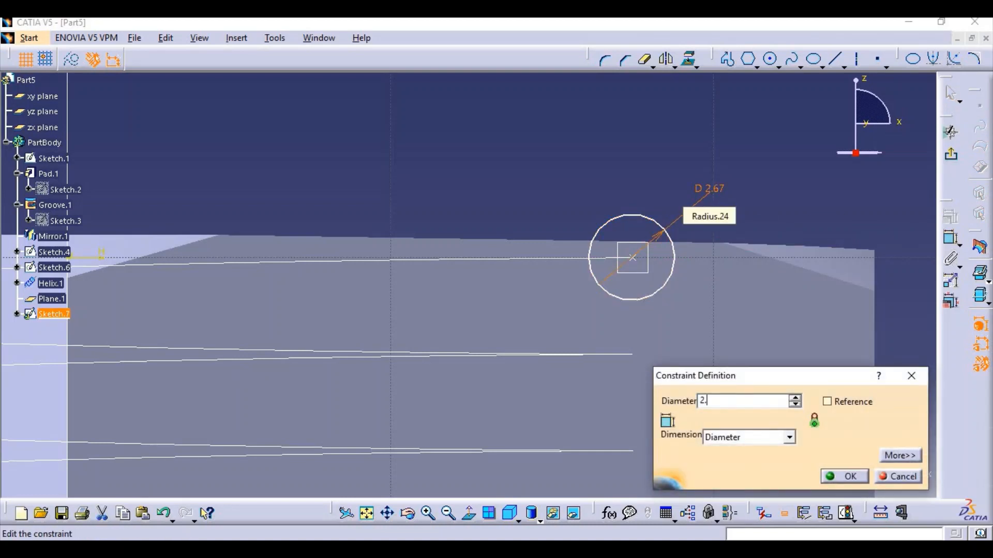
pyautogui.click(844, 477)
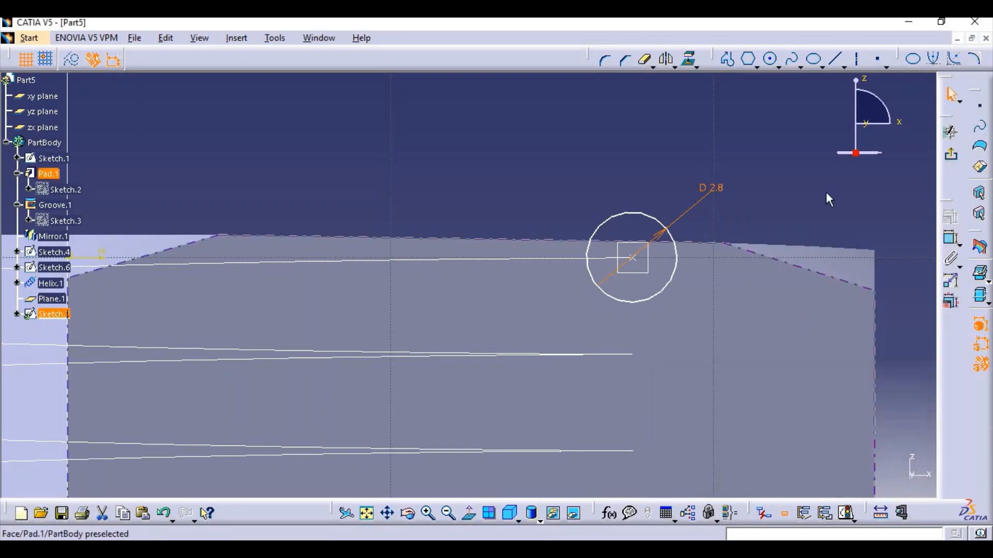
pyautogui.click(950, 155)
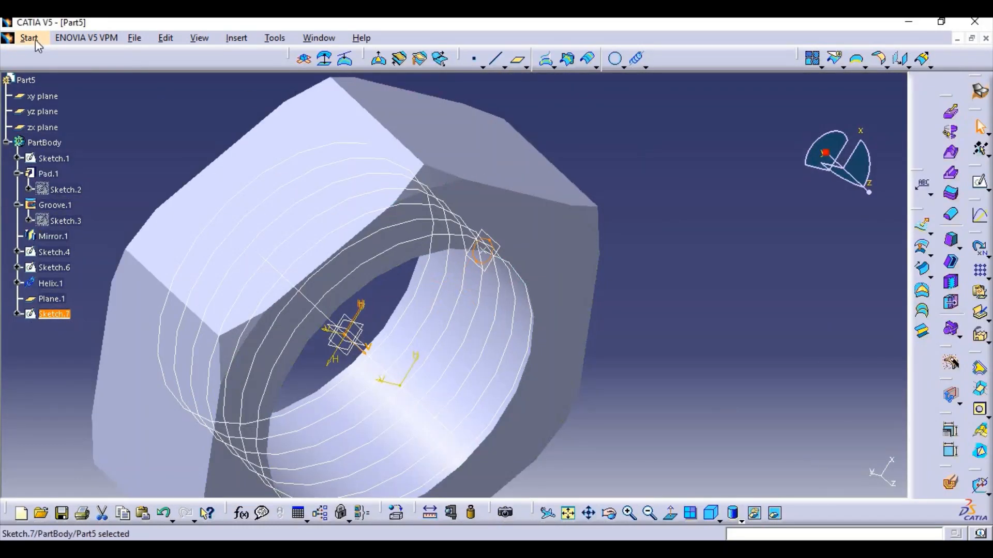
# In Part Design, cut a slot with the circle profile along the helix, using Pulling direction control with the axis line as reference.
pyautogui.click(29, 38)
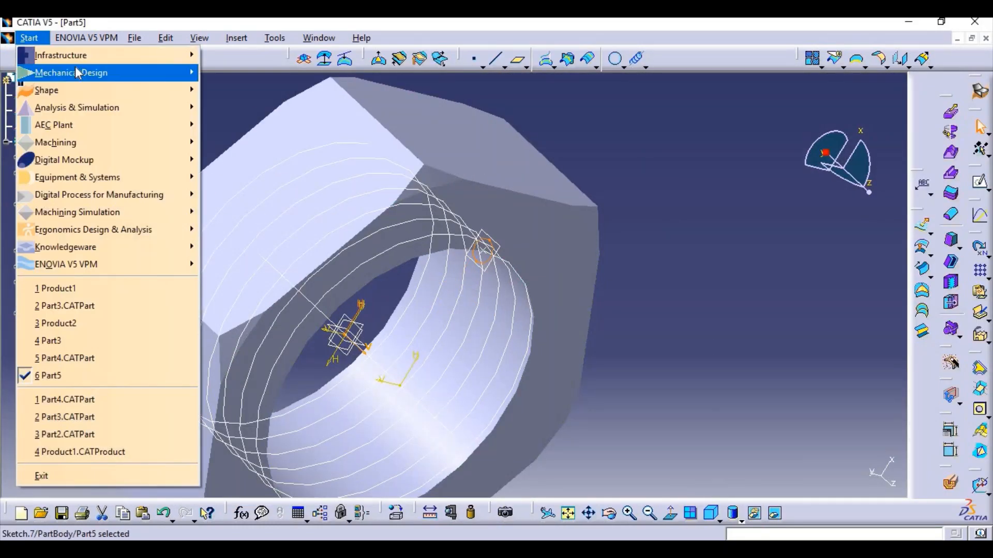
pyautogui.moveTo(77, 72)
pyautogui.click(239, 73)
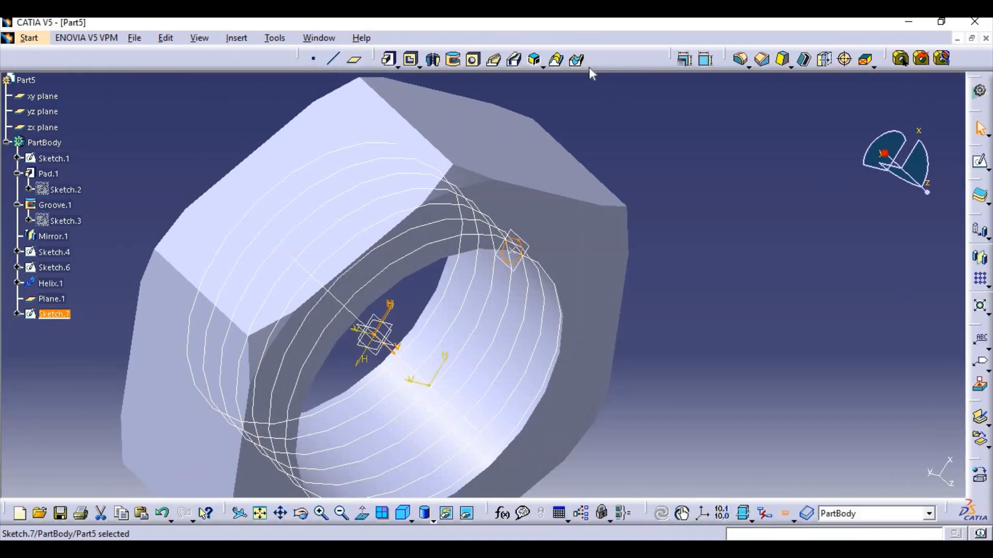
pyautogui.click(515, 60)
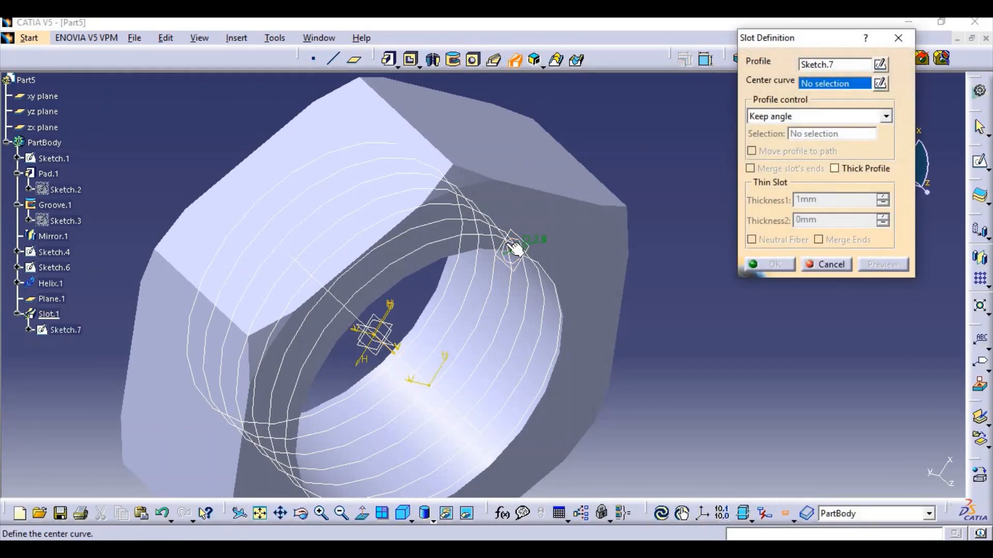
pyautogui.click(887, 116)
pyautogui.click(870, 138)
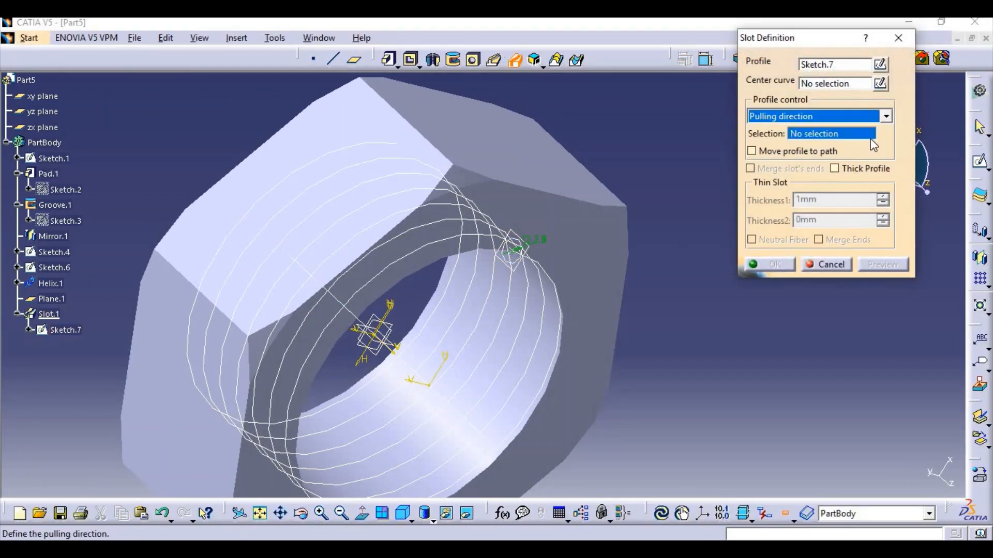
pyautogui.click(402, 356)
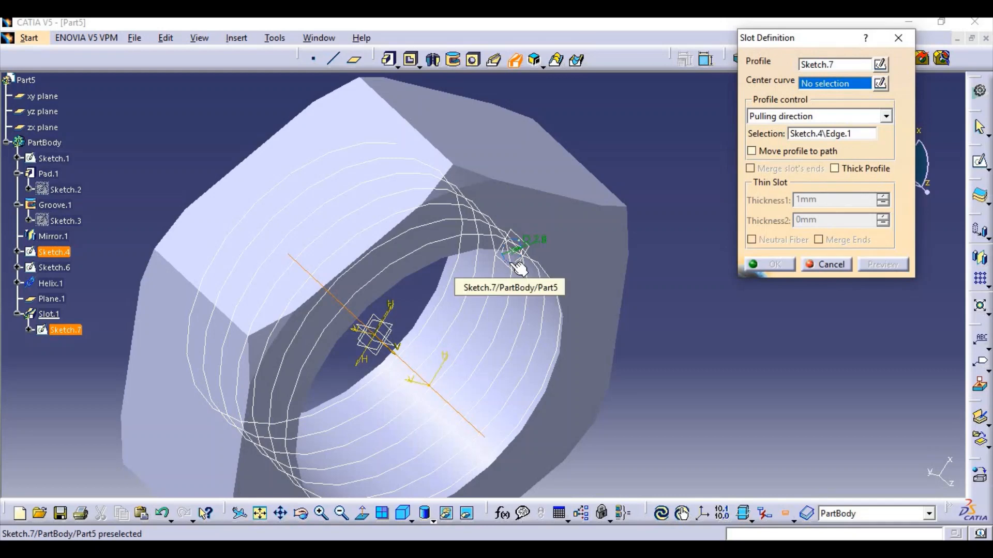
pyautogui.click(482, 225)
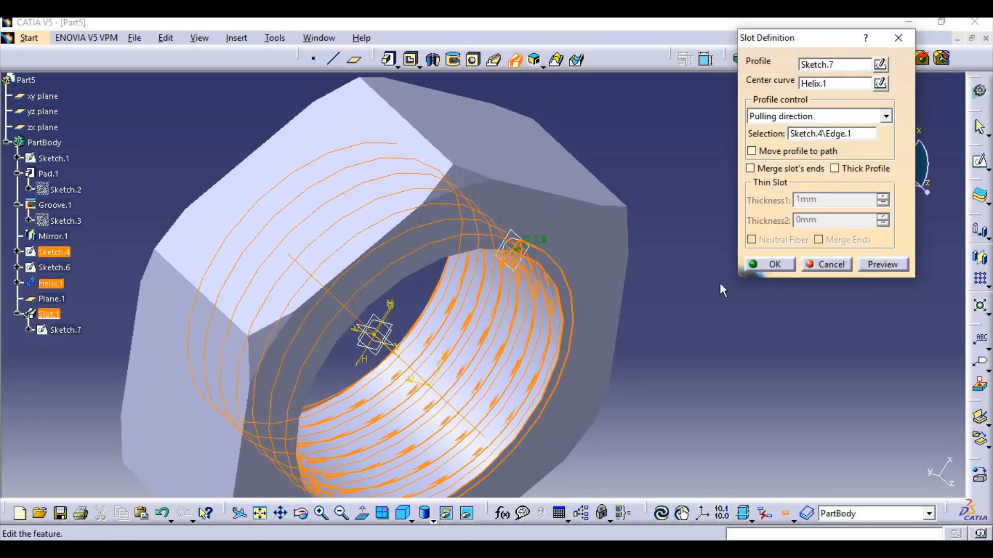
pyautogui.click(772, 265)
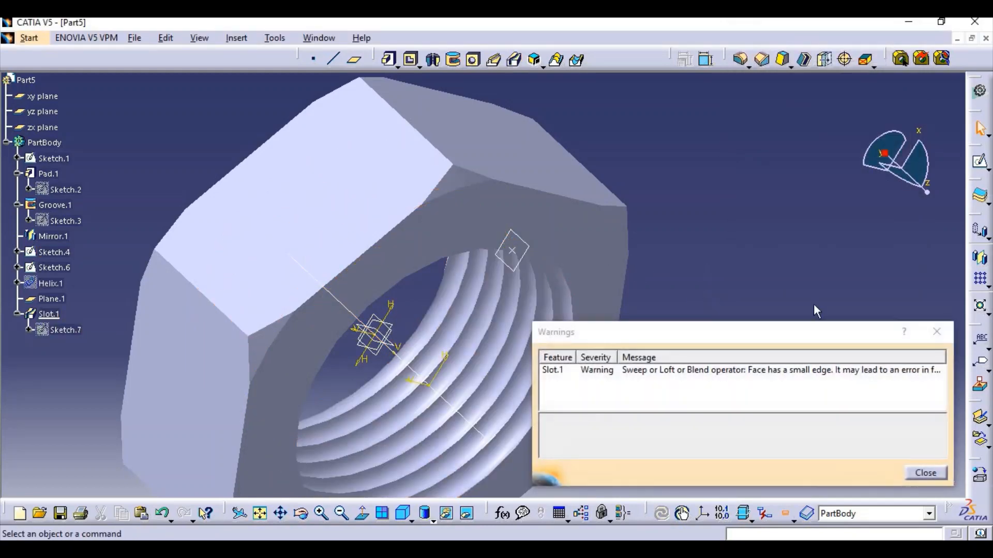
pyautogui.click(922, 471)
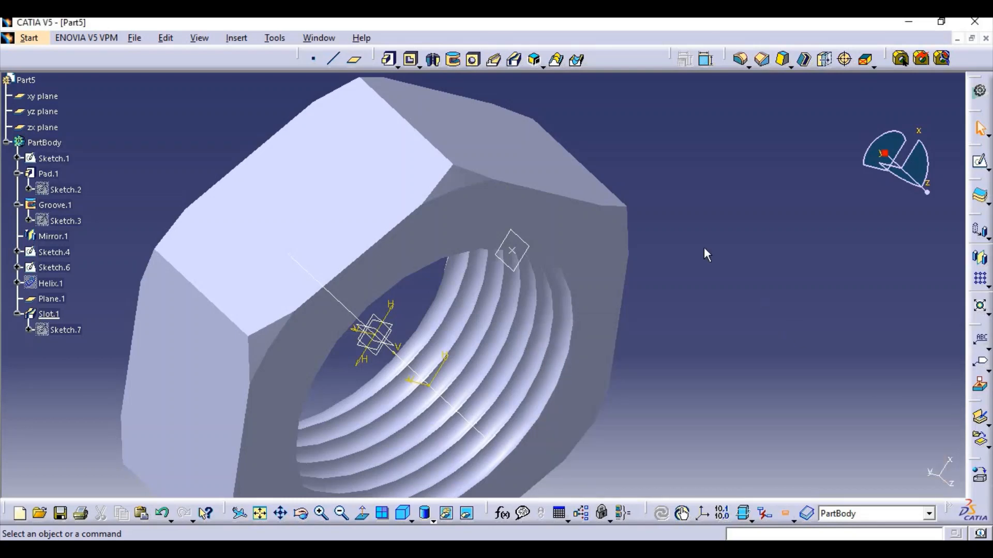
# Hide the three origin planes, the axis line sketch and the sketch axes at the nut's centre.
pyautogui.moveTo(703, 247); pyautogui.dragTo(467, 282, button='middle')
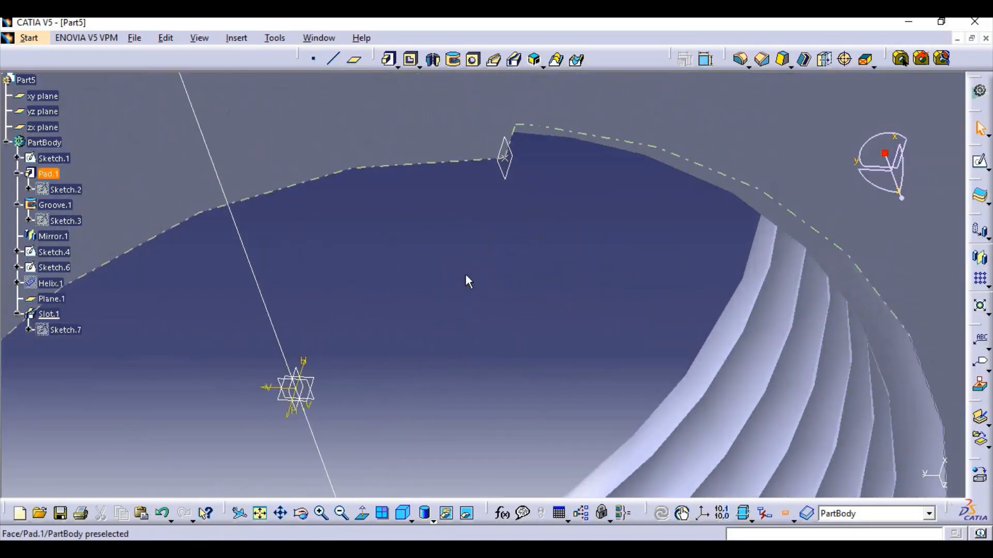
pyautogui.click(304, 358)
pyautogui.rightClick(303, 357)
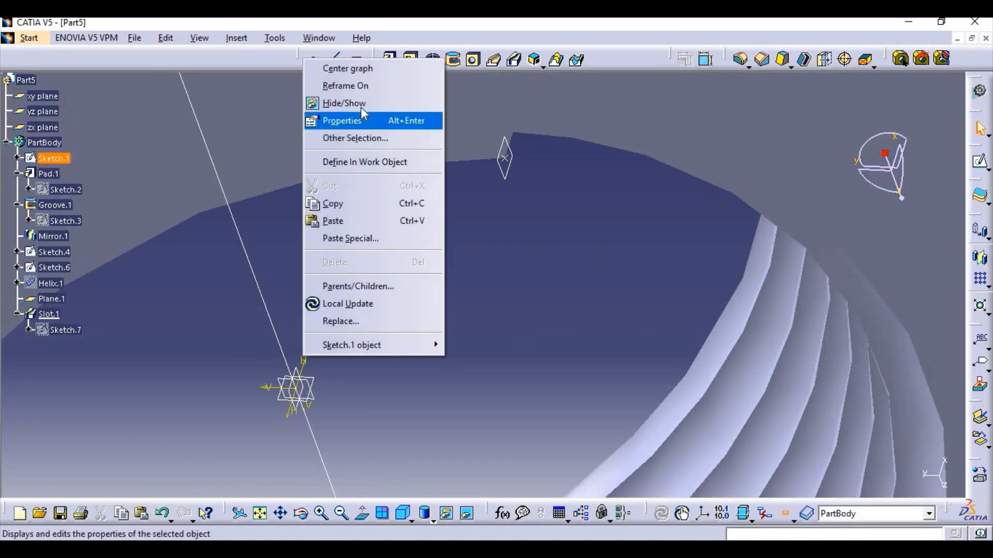
pyautogui.click(360, 107)
pyautogui.click(296, 364)
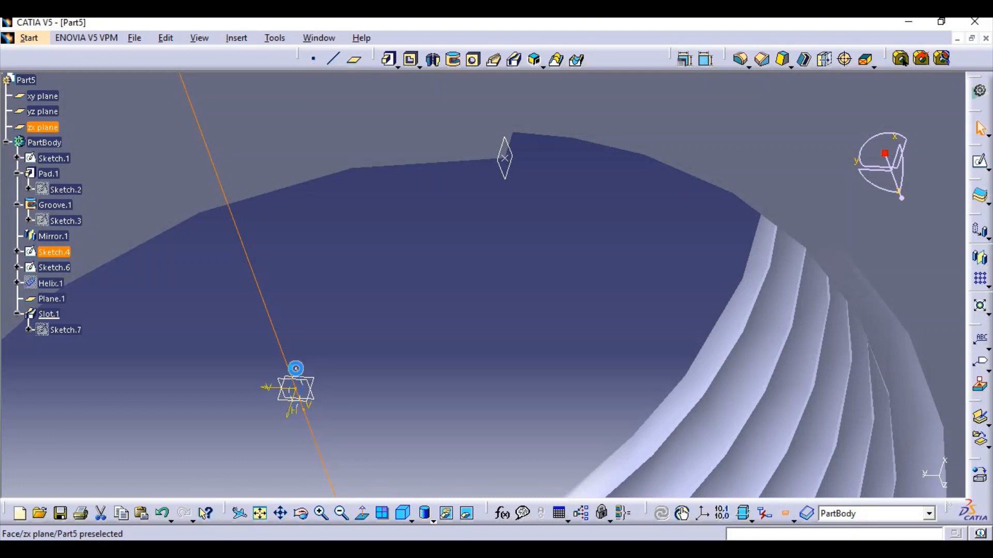
pyautogui.rightClick(323, 388)
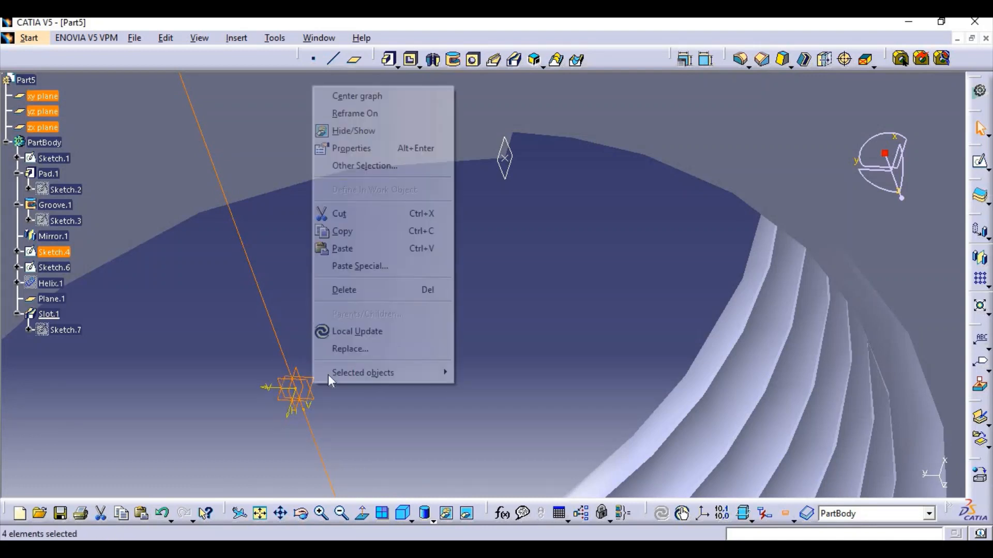
pyautogui.click(382, 132)
pyautogui.rightClick(283, 396)
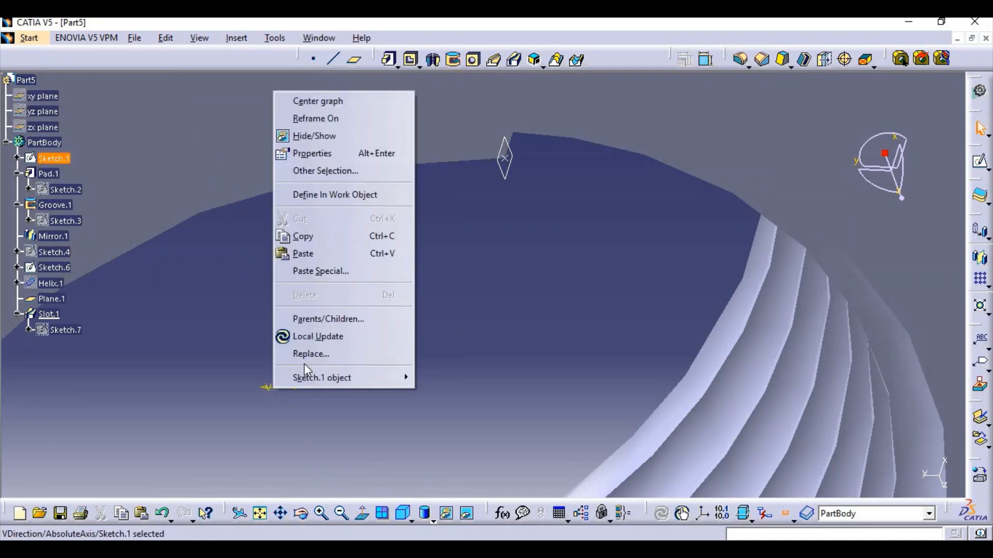
pyautogui.click(311, 135)
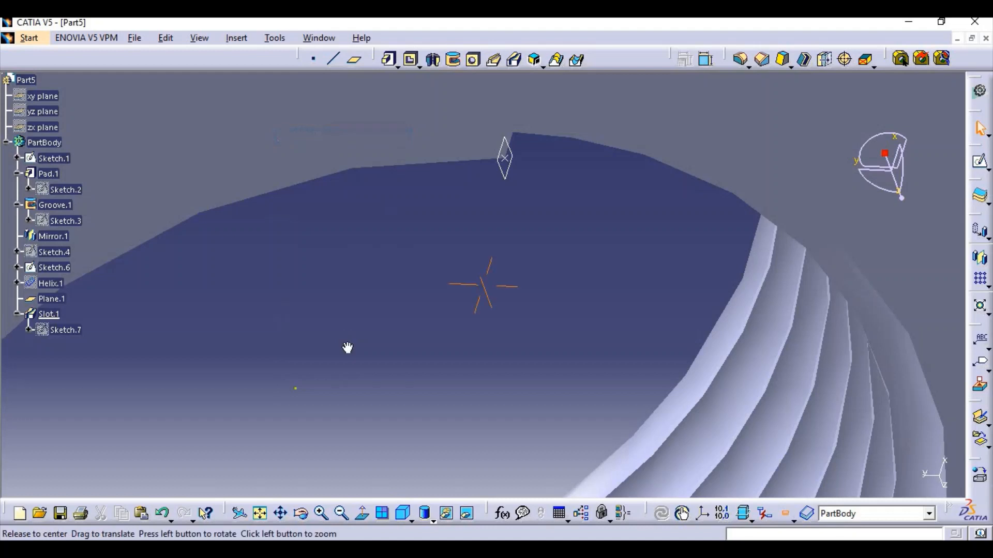
# Hide the plane normal to the helix and the sketch holding the helix's starting point.
pyautogui.rightClick(305, 390)
pyautogui.moveTo(376, 338); pyautogui.dragTo(516, 206, button='middle')
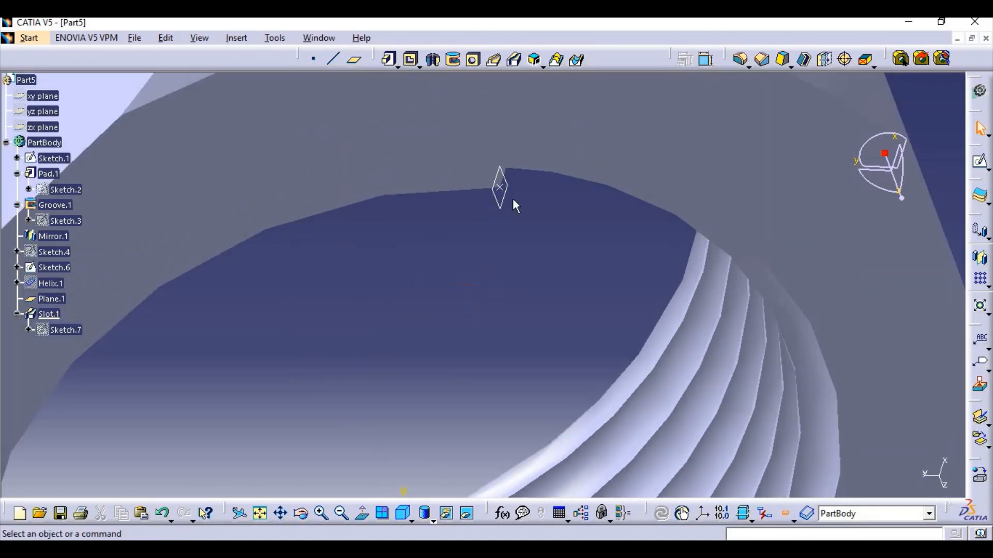
pyautogui.rightClick(503, 207)
pyautogui.click(539, 245)
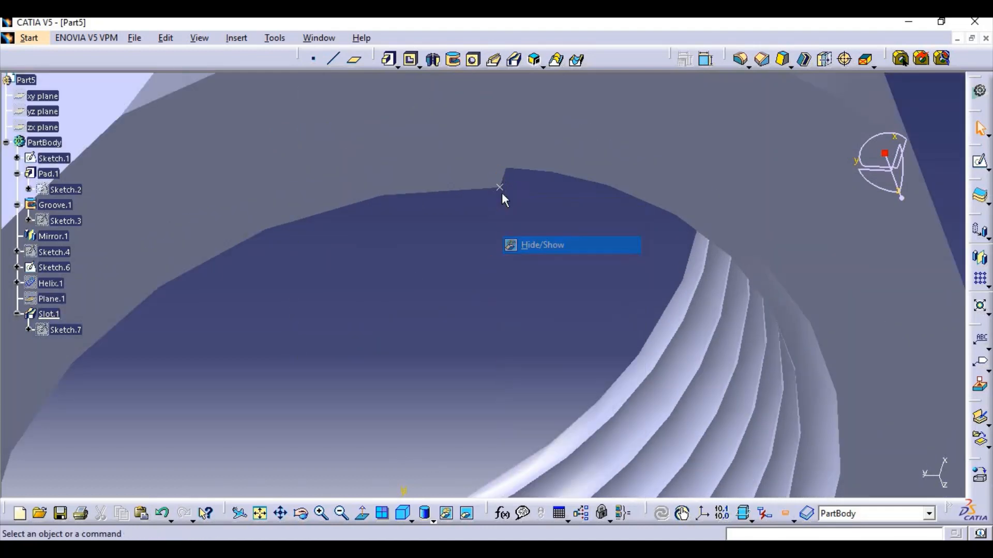
pyautogui.rightClick(501, 188)
pyautogui.press('Escape')
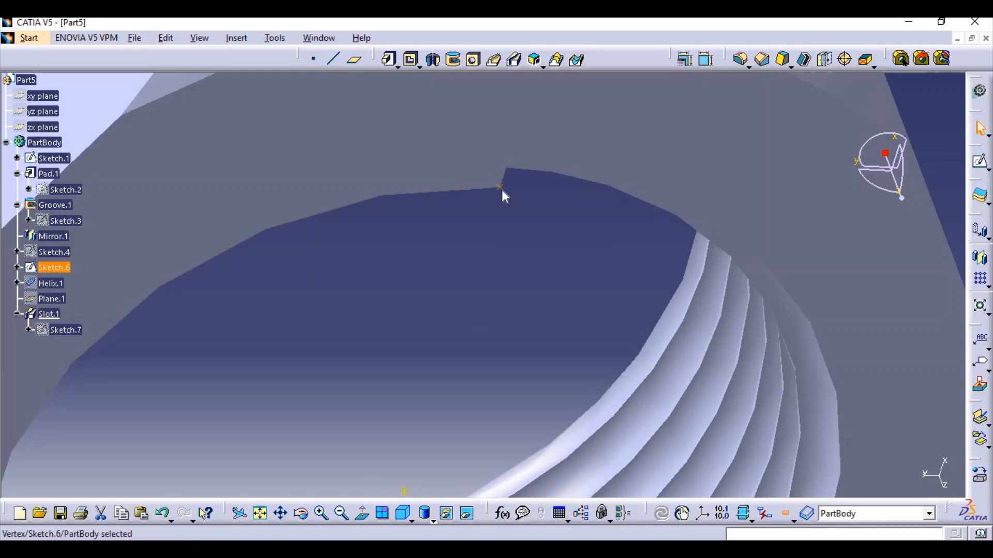
pyautogui.rightClick(502, 191)
pyautogui.click(514, 232)
pyautogui.moveTo(482, 284)
pyautogui.mouseDown(button='middle')
pyautogui.moveTo(468, 324)
pyautogui.moveTo(487, 284)
pyautogui.moveTo(705, 288)
pyautogui.moveTo(534, 126)
pyautogui.moveTo(462, 179)
pyautogui.mouseUp(button='middle')
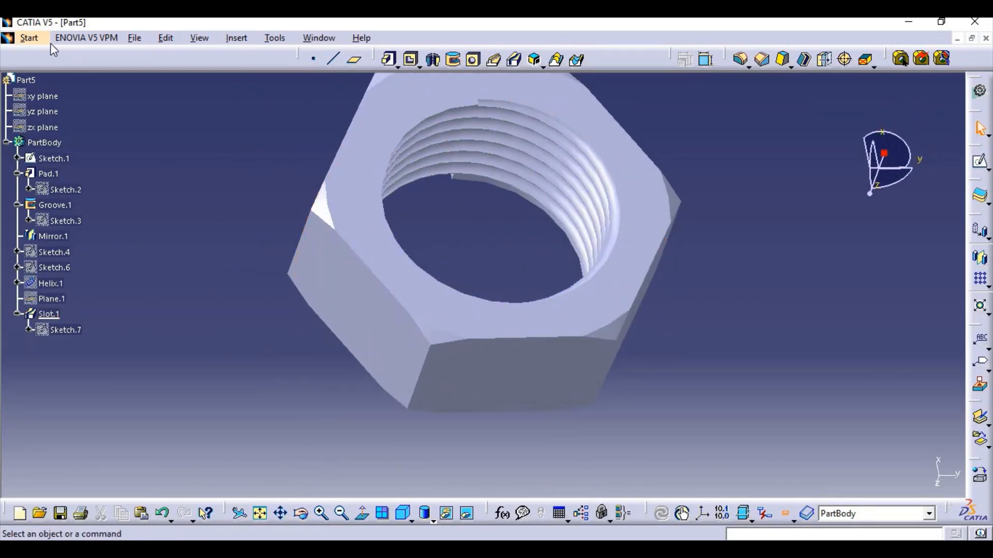
# Save the nut part as Part5.CATPart.
pyautogui.click(50, 42)
pyautogui.click(190, 110)
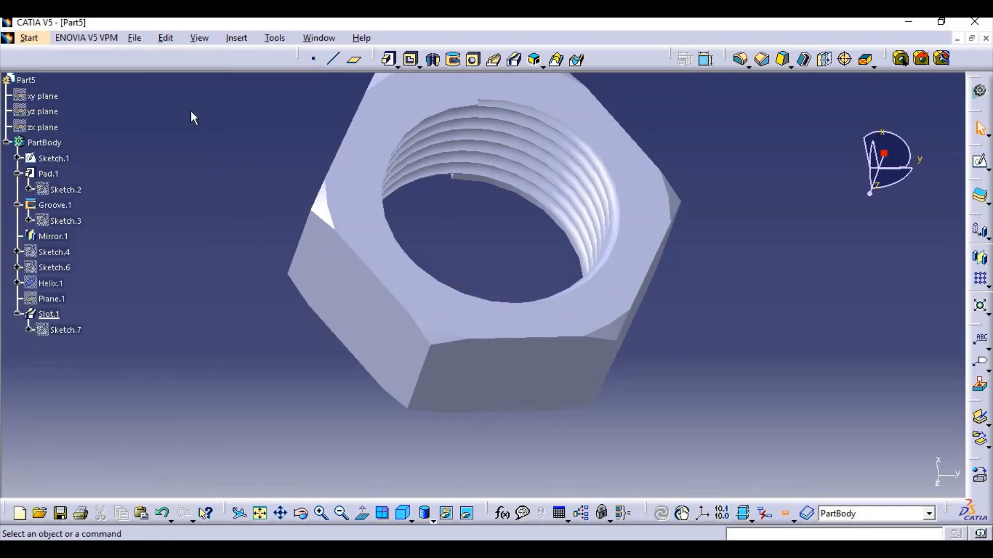
pyautogui.click(132, 38)
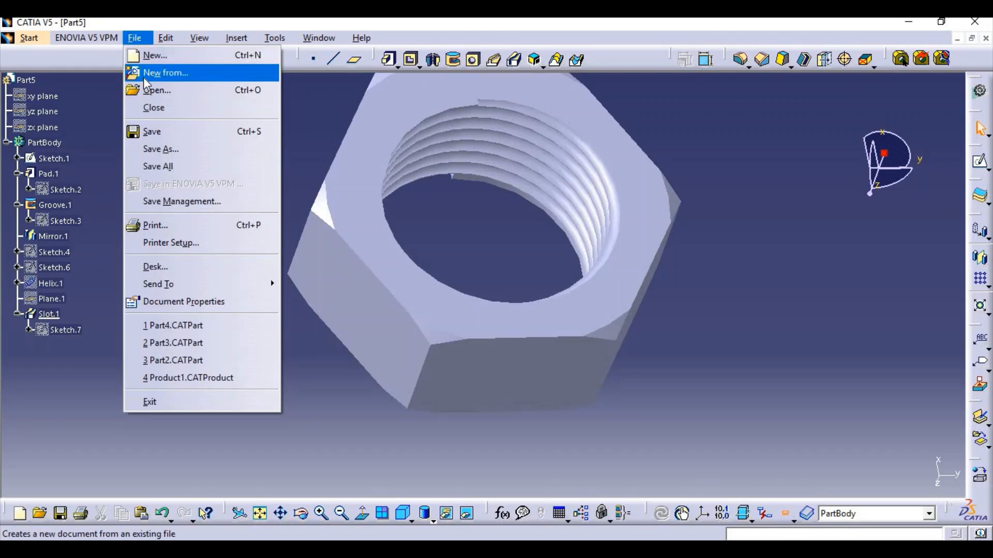
pyautogui.click(175, 132)
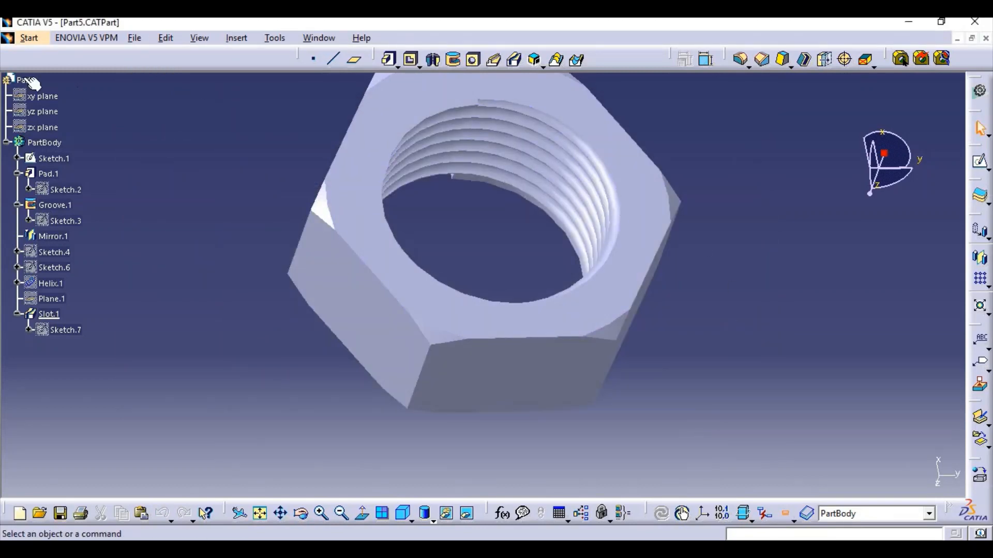
# Create a new assembly product in Assembly Design.
pyautogui.click(30, 38)
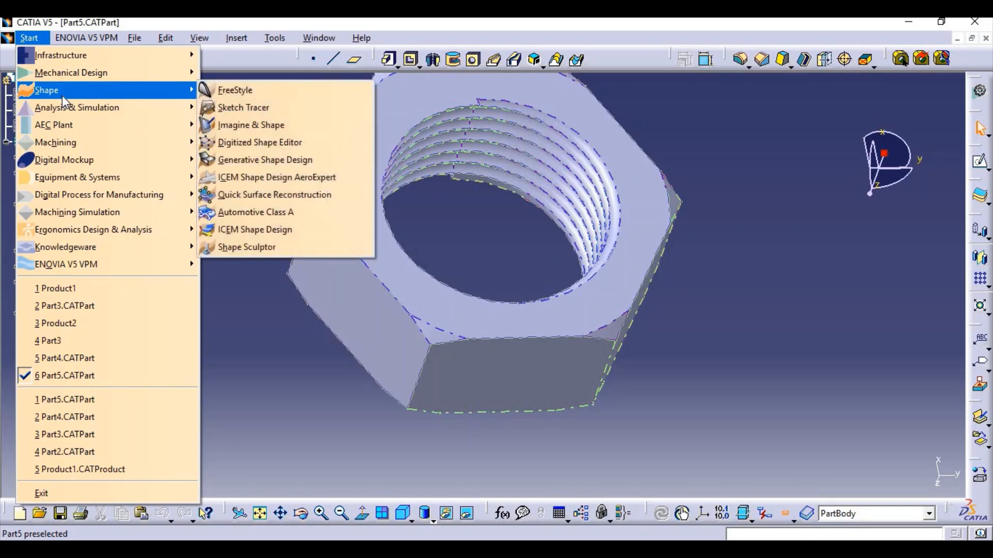
pyautogui.moveTo(89, 73)
pyautogui.click(259, 89)
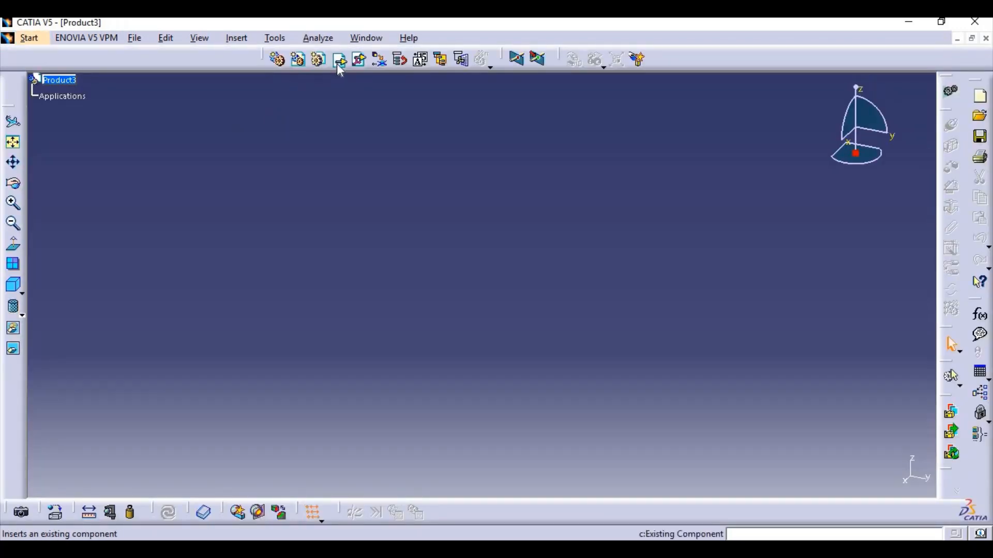
# Insert the existing components Part4 and Part5 from the nut and bolt folder into the new product.
pyautogui.click(339, 63)
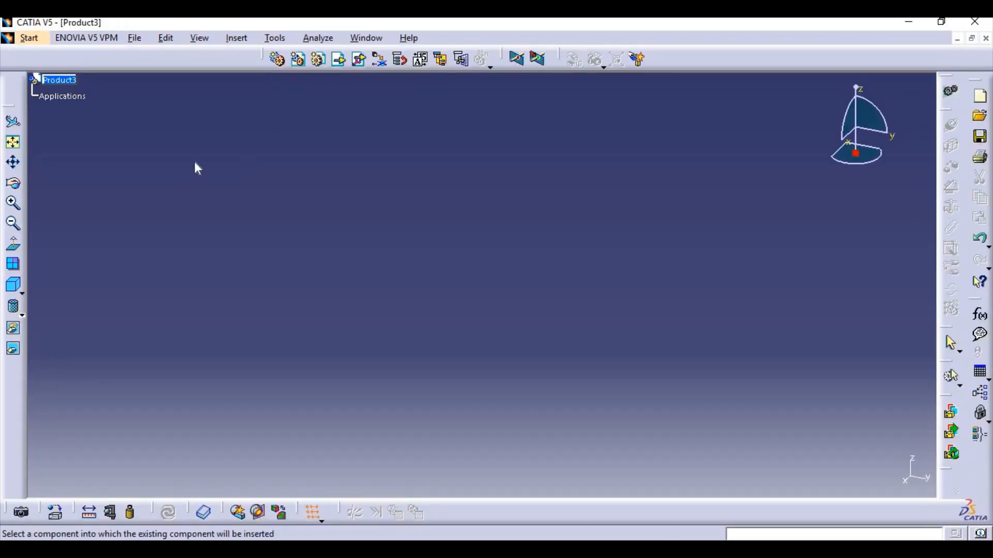
pyautogui.click(58, 80)
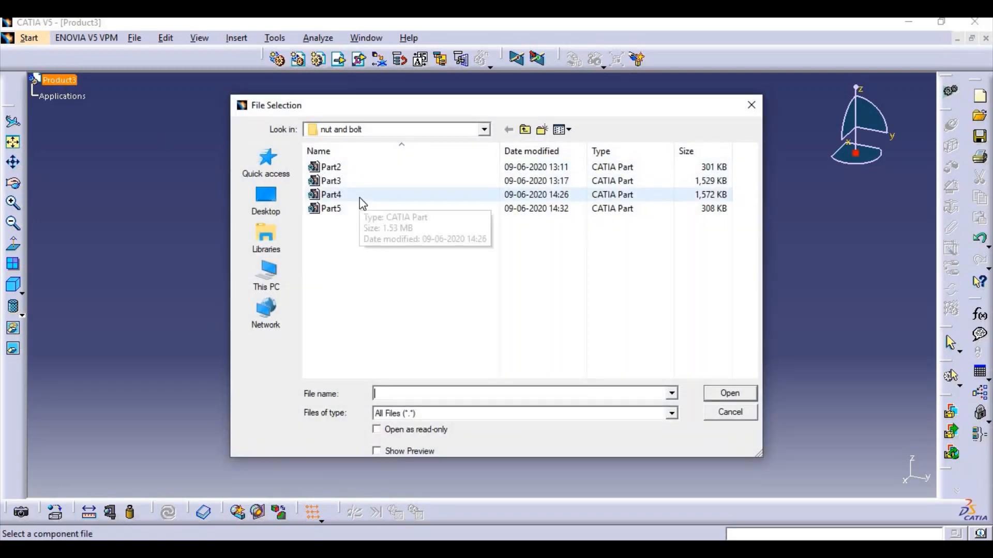
pyautogui.click(359, 197)
pyautogui.keyDown('ctrl'); pyautogui.click(347, 209); pyautogui.keyUp('ctrl')
pyautogui.click(730, 393)
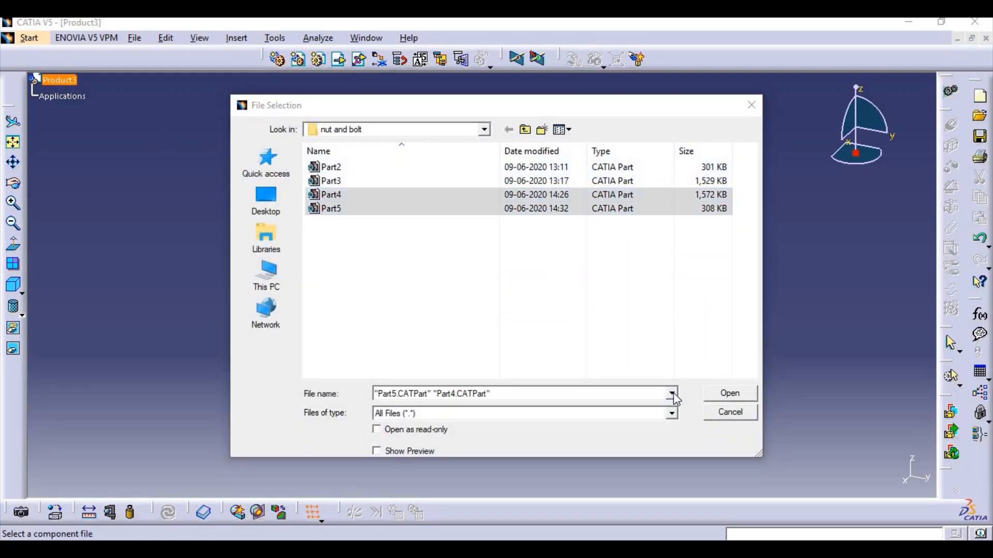
# Explode the assembly at all levels in 3D to separate the nut from the bolt.
pyautogui.moveTo(604, 358); pyautogui.dragTo(489, 403, button='middle')
pyautogui.click(616, 58)
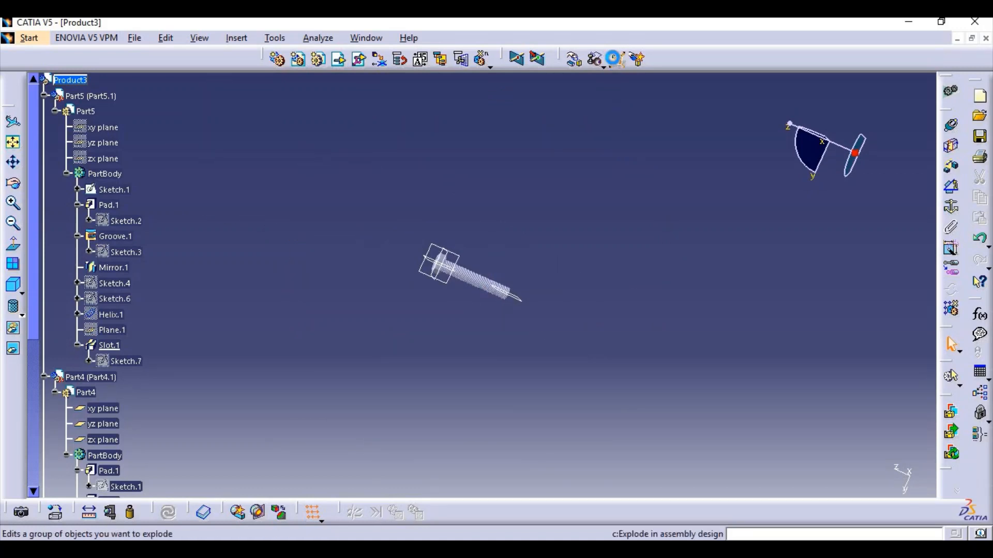
pyautogui.click(789, 477)
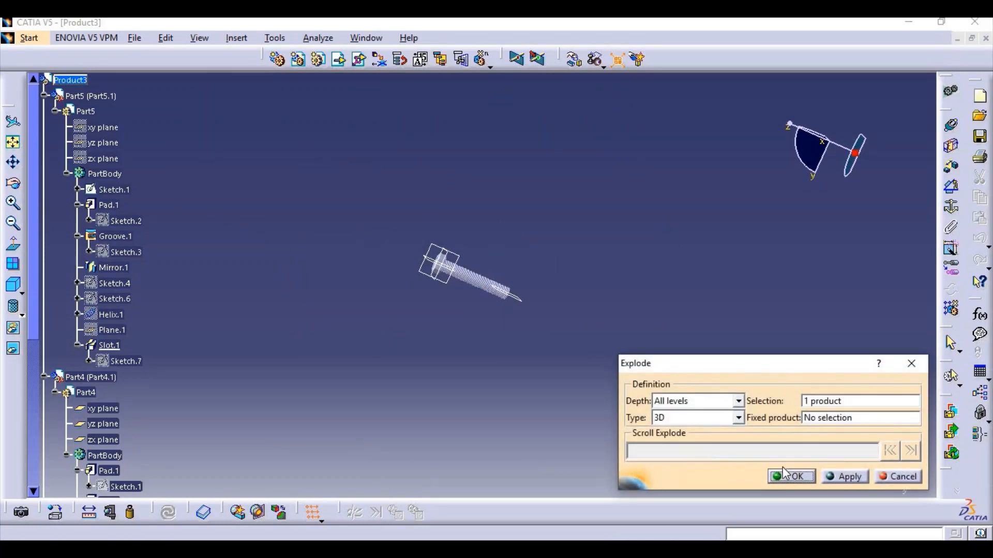
pyautogui.click(499, 314)
pyautogui.moveTo(587, 257); pyautogui.dragTo(625, 31, button='middle')
pyautogui.moveTo(587, 298); pyautogui.dragTo(543, 172, button='middle')
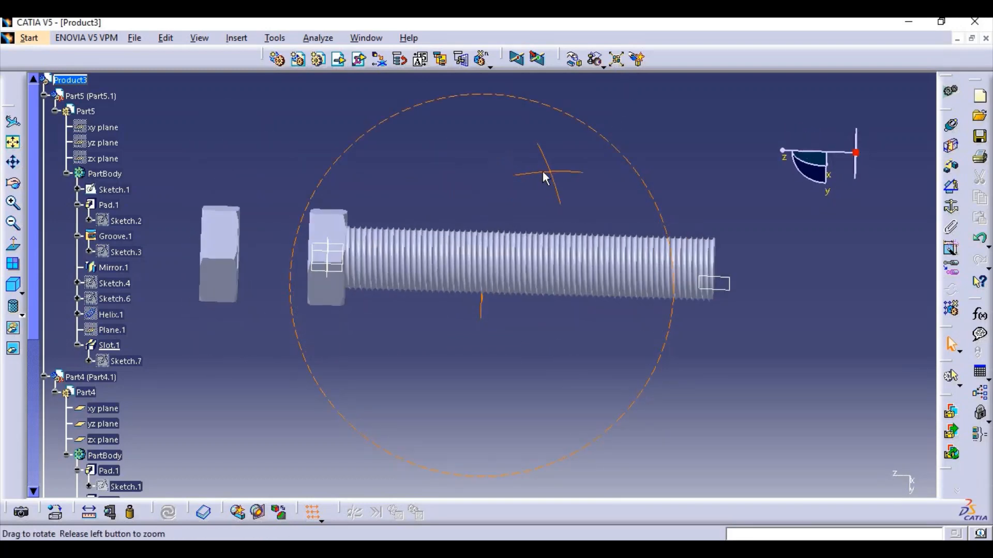
# Move the nut along the bolt's axis with Manipulation until it sits about midway on the threaded shank.
pyautogui.click(574, 58)
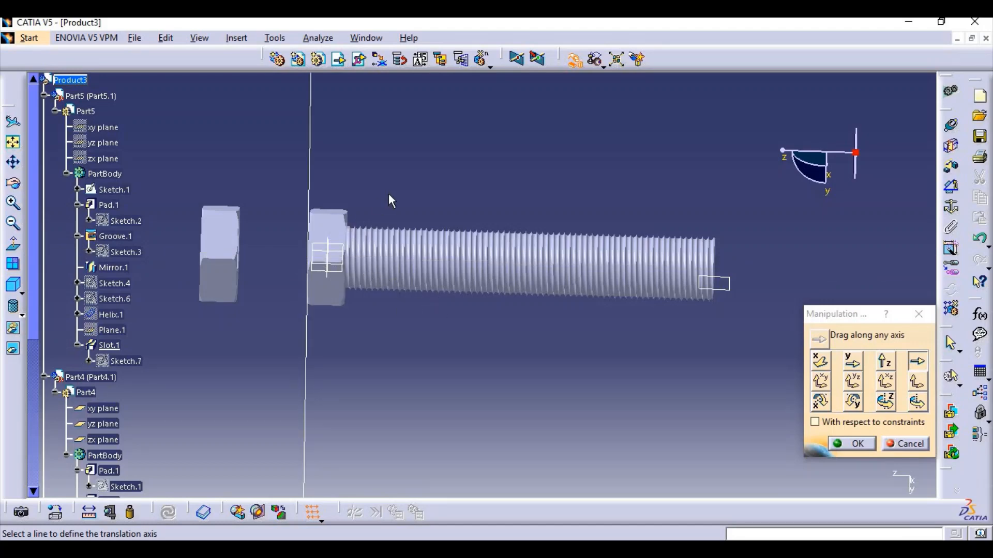
pyautogui.moveTo(391, 200); pyautogui.dragTo(311, 289, button='middle')
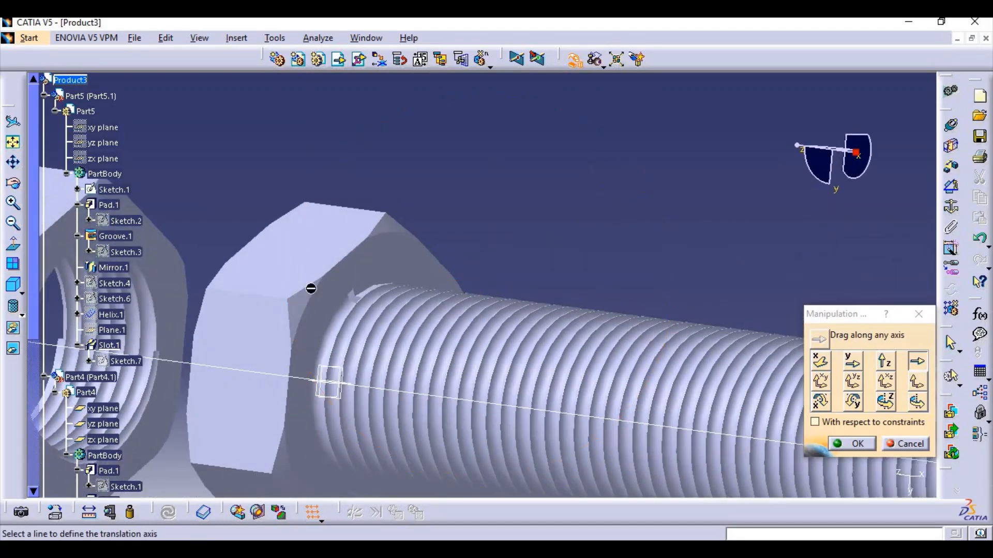
pyautogui.click(300, 305)
pyautogui.moveTo(474, 223); pyautogui.dragTo(414, 333, button='middle')
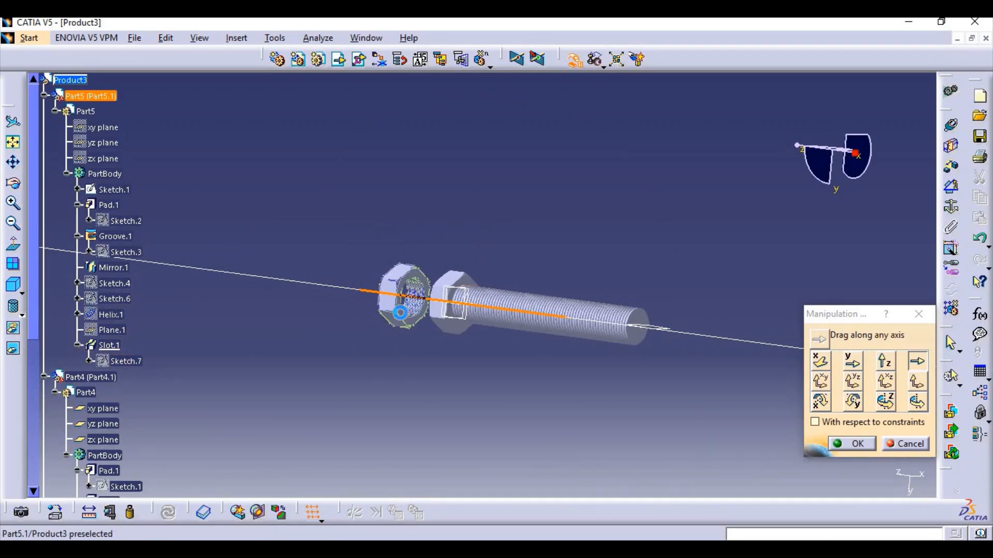
pyautogui.moveTo(400, 312); pyautogui.dragTo(520, 335)
pyautogui.moveTo(350, 368); pyautogui.dragTo(600, 321, button='middle')
pyautogui.click(853, 444)
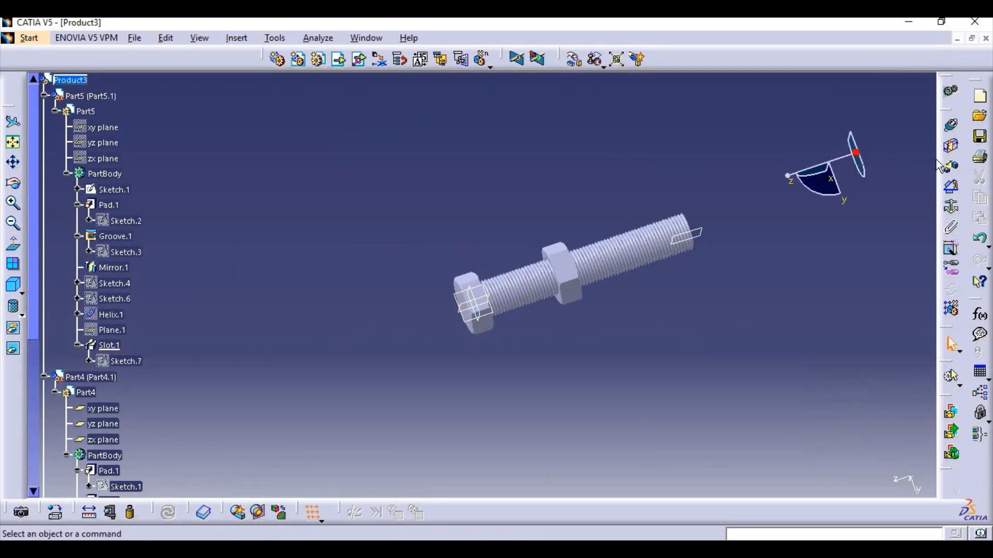
# Add a coincidence constraint between the bolt's axis and the nut's axis.
pyautogui.click(953, 127)
pyautogui.moveTo(631, 363); pyautogui.dragTo(714, 170, button='middle')
pyautogui.moveTo(594, 286); pyautogui.dragTo(375, 357, button='middle')
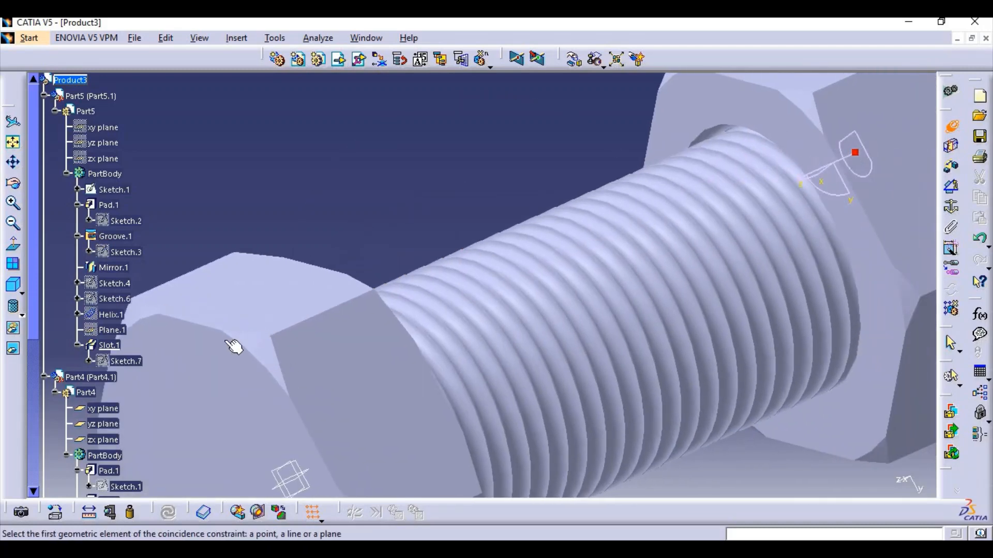
pyautogui.click(255, 345)
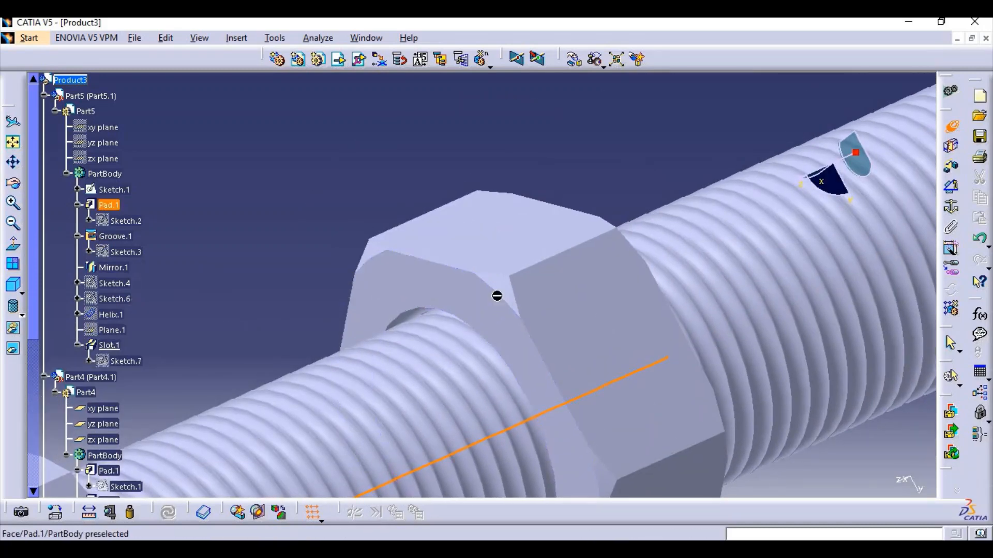
pyautogui.click(504, 289)
pyautogui.moveTo(503, 288); pyautogui.dragTo(612, 441, button='middle')
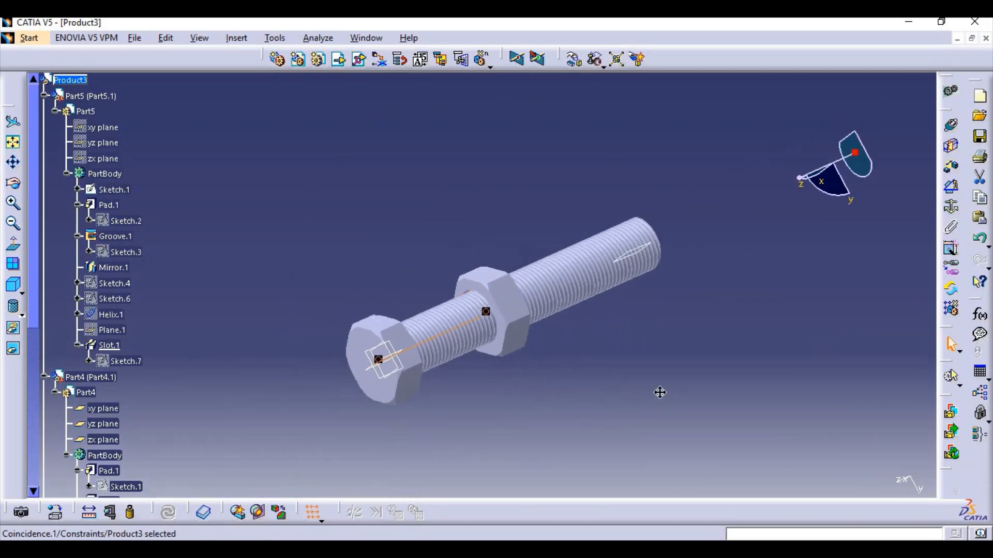
# Hide the reference plane at the threaded end of the bolt.
pyautogui.moveTo(660, 392); pyautogui.dragTo(586, 276, button='middle')
pyautogui.rightClick(675, 397)
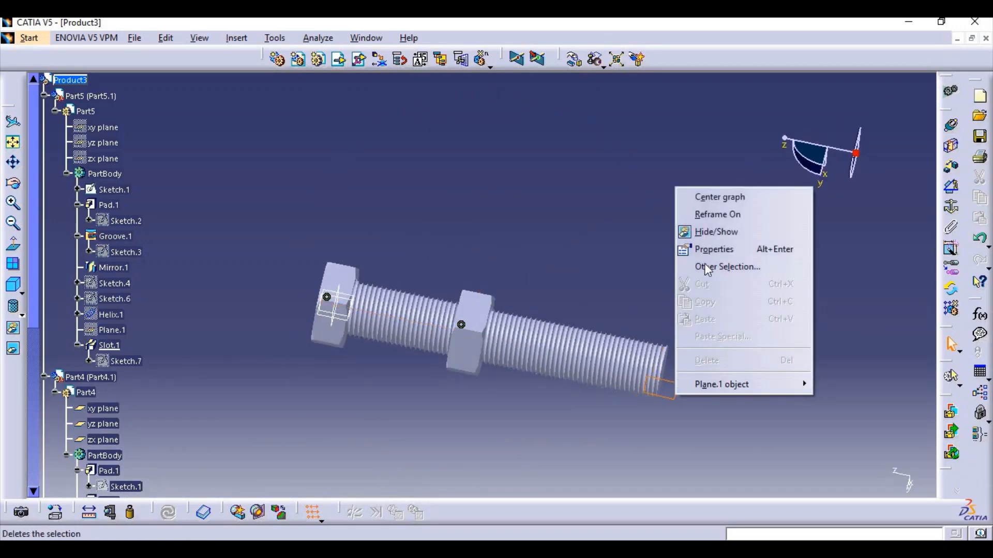
pyautogui.click(693, 232)
# Try to hide the origin planes in the bolt head as a group, and undo the hiding.
pyautogui.moveTo(350, 407); pyautogui.dragTo(630, 261, button='middle')
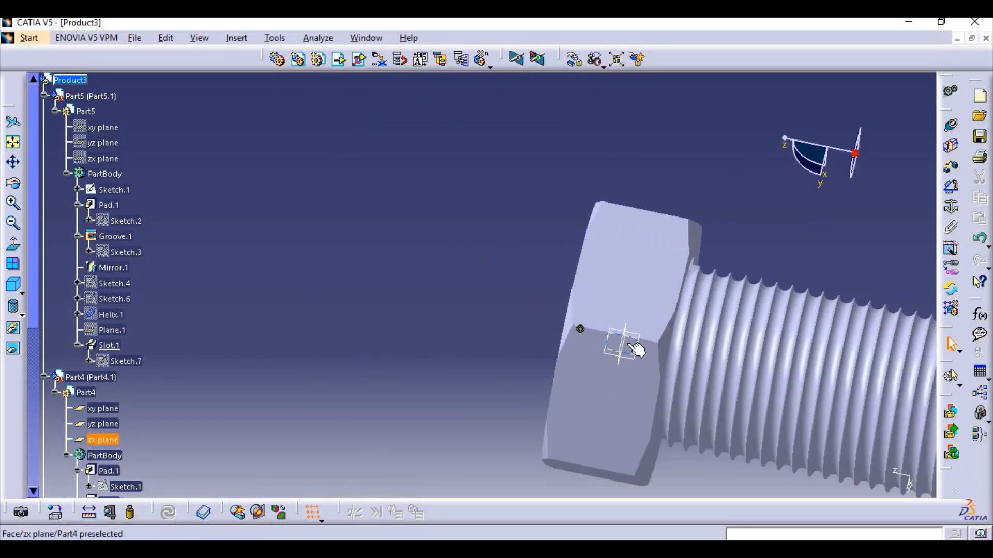
pyautogui.rightClick(627, 345)
pyautogui.click(817, 223)
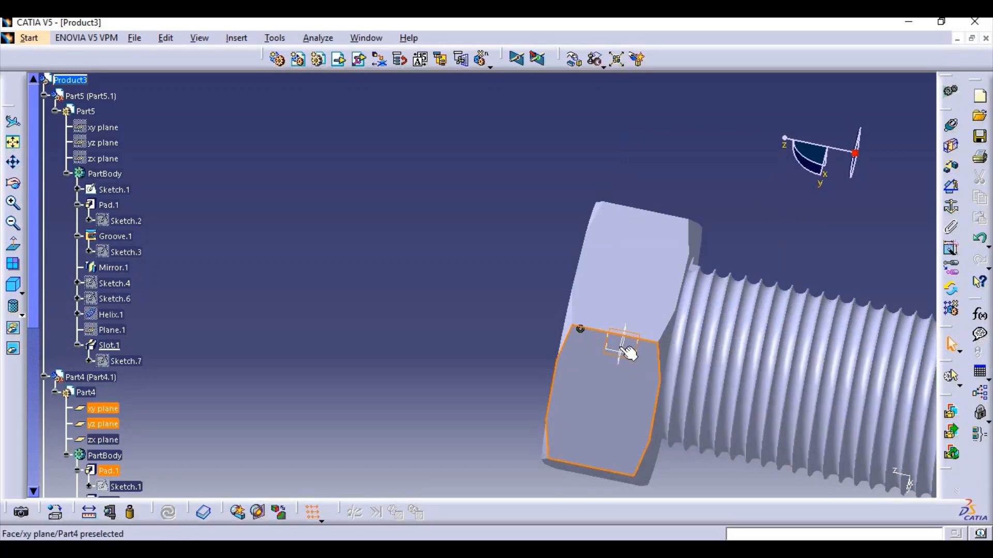
pyautogui.rightClick(613, 347)
pyautogui.click(711, 185)
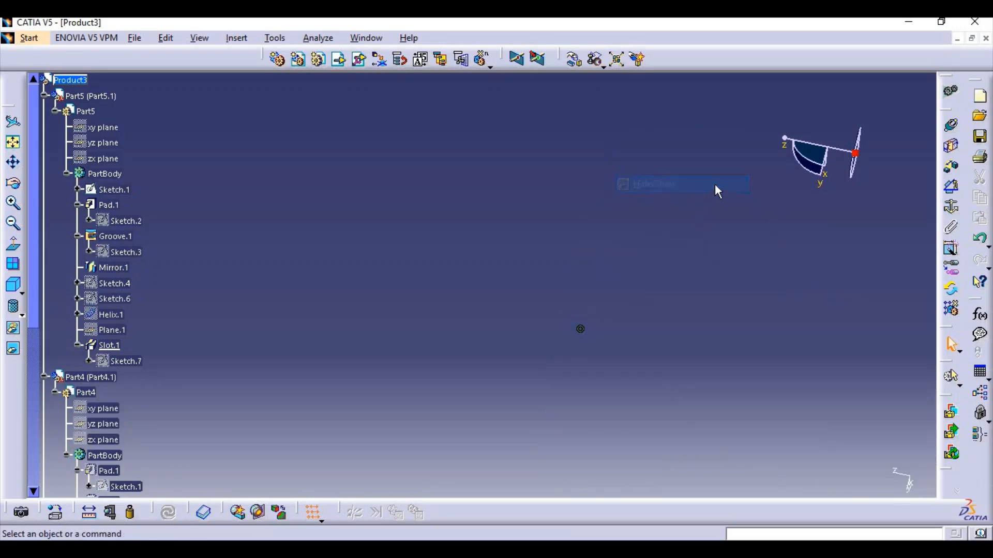
pyautogui.hotkey('ctrl', 'z')
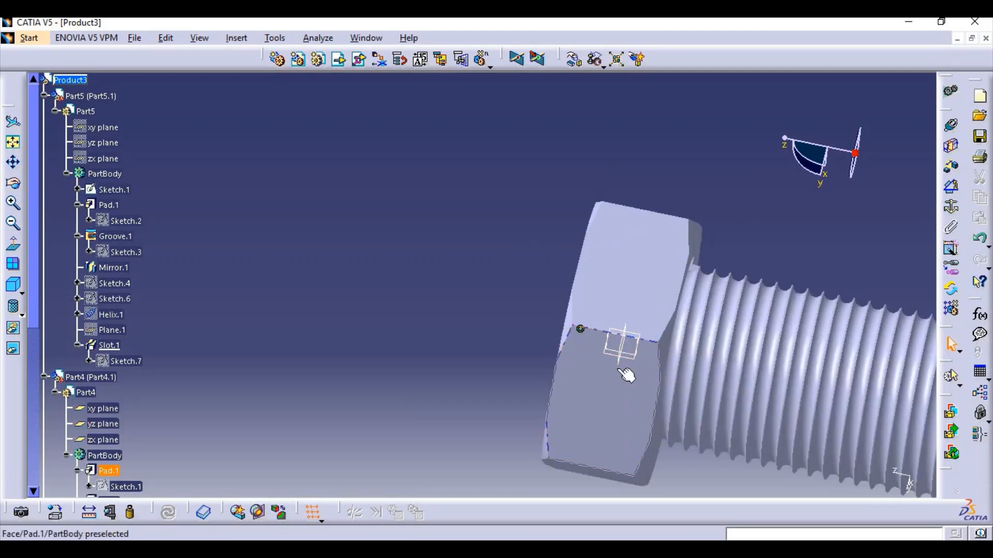
# Hide the bolt part's xy, yz and zx origin planes inside the bolt head one by one.
pyautogui.rightClick(622, 361)
pyautogui.click(672, 195)
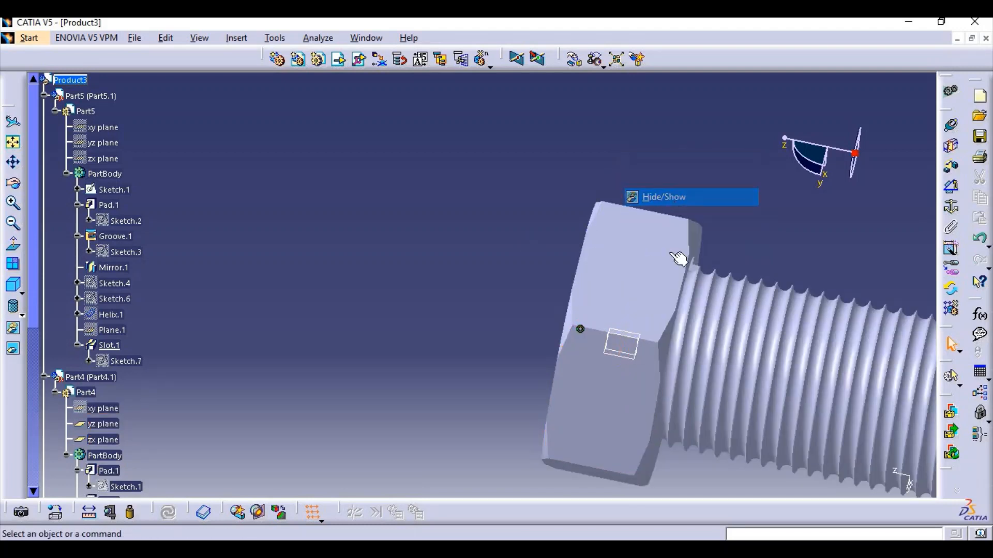
pyautogui.rightClick(643, 364)
pyautogui.click(693, 176)
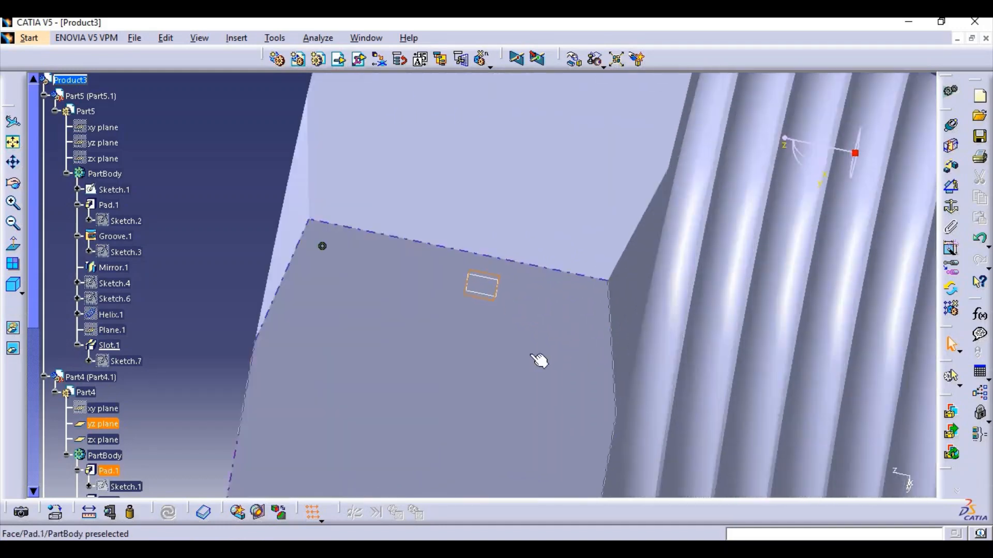
pyautogui.rightClick(502, 299)
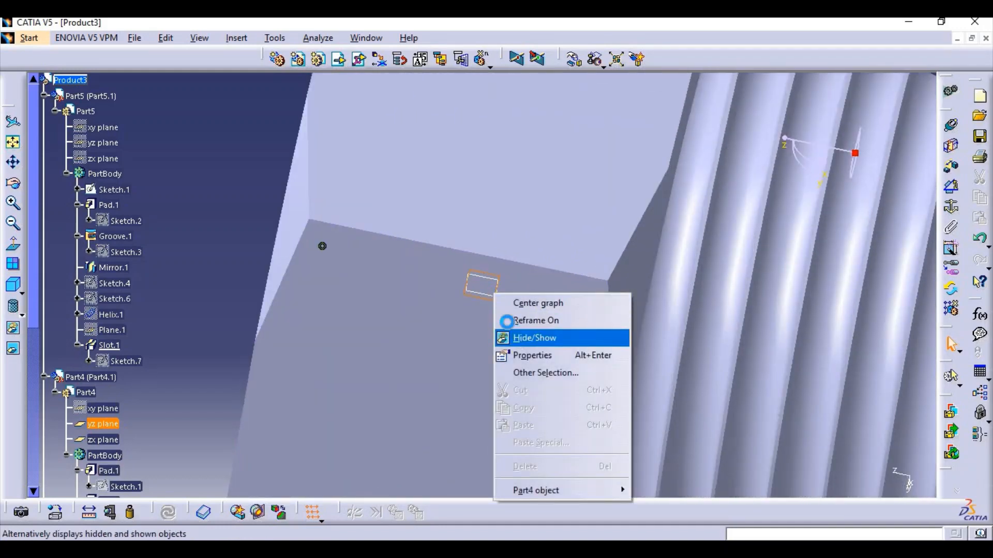
pyautogui.click(521, 337)
pyautogui.rightClick(495, 296)
pyautogui.click(527, 340)
pyautogui.keyDown('ctrl'); pyautogui.moveTo(512, 345); pyautogui.dragTo(548, 449, button='middle'); pyautogui.keyUp('ctrl')
# Switch the assembly to the DMU Kinematics workbench.
pyautogui.click(30, 39)
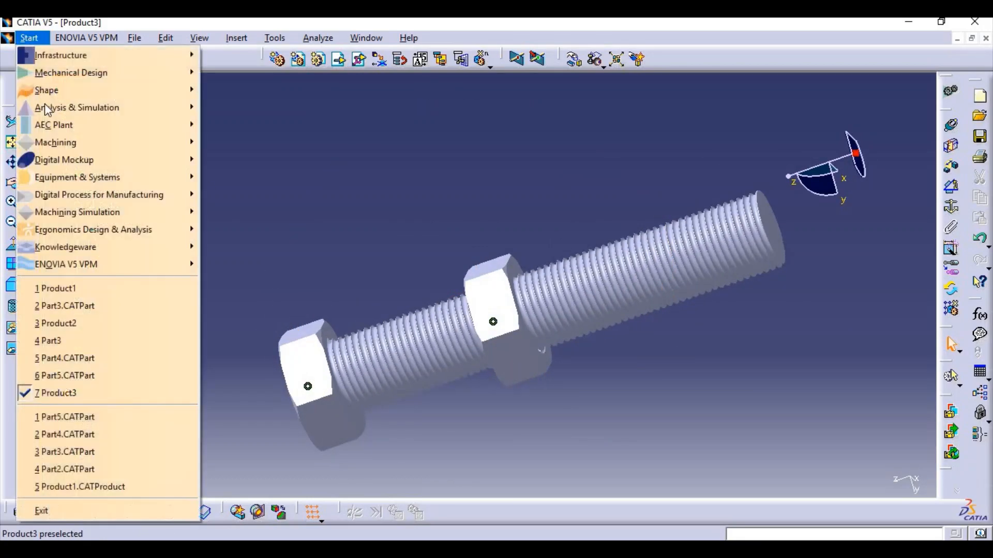
pyautogui.moveTo(57, 90)
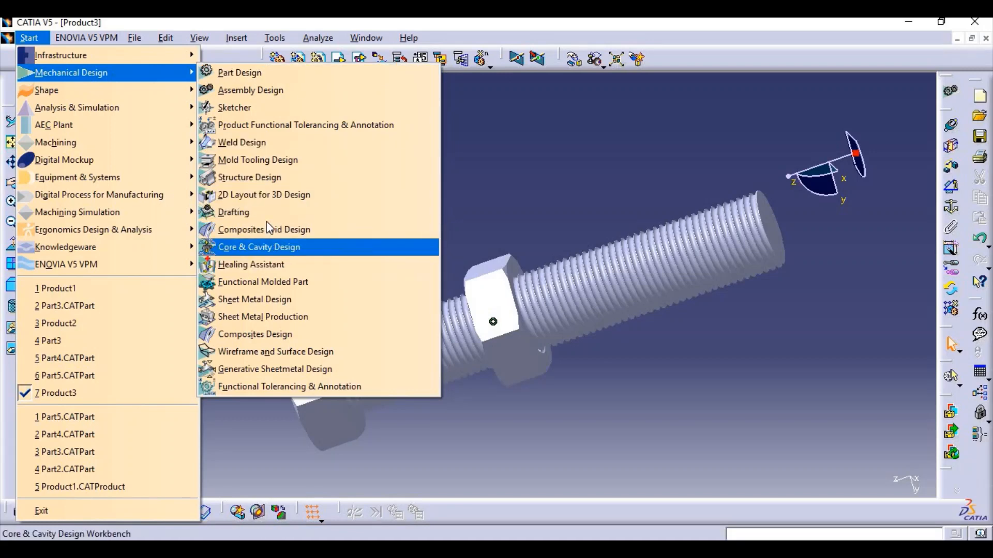
pyautogui.moveTo(122, 163)
pyautogui.click(265, 195)
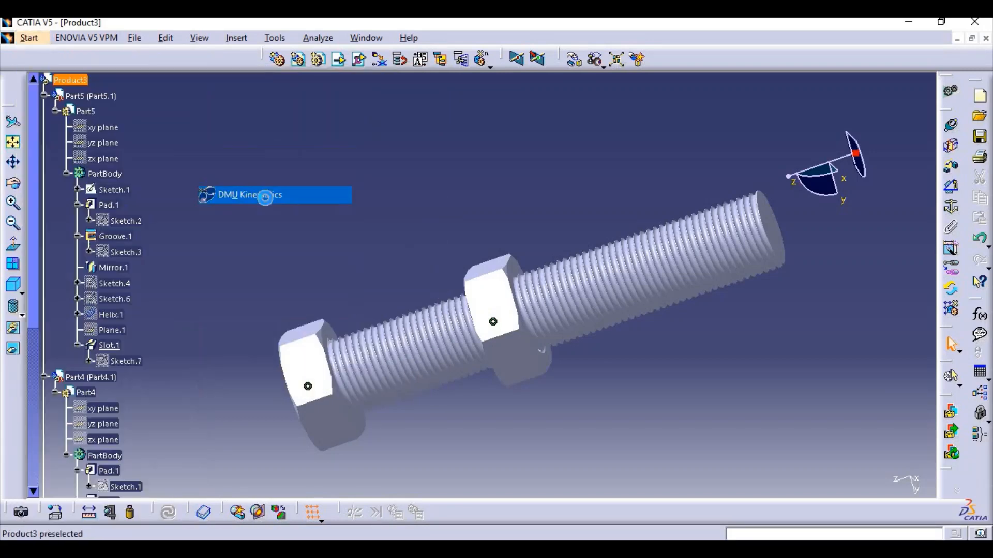
# Create a new mechanism named Mechanism.1 and set the bolt as its fixed part.
pyautogui.moveTo(331, 218); pyautogui.dragTo(482, 145, button='middle')
pyautogui.moveTo(589, 158); pyautogui.dragTo(650, 213, button='middle')
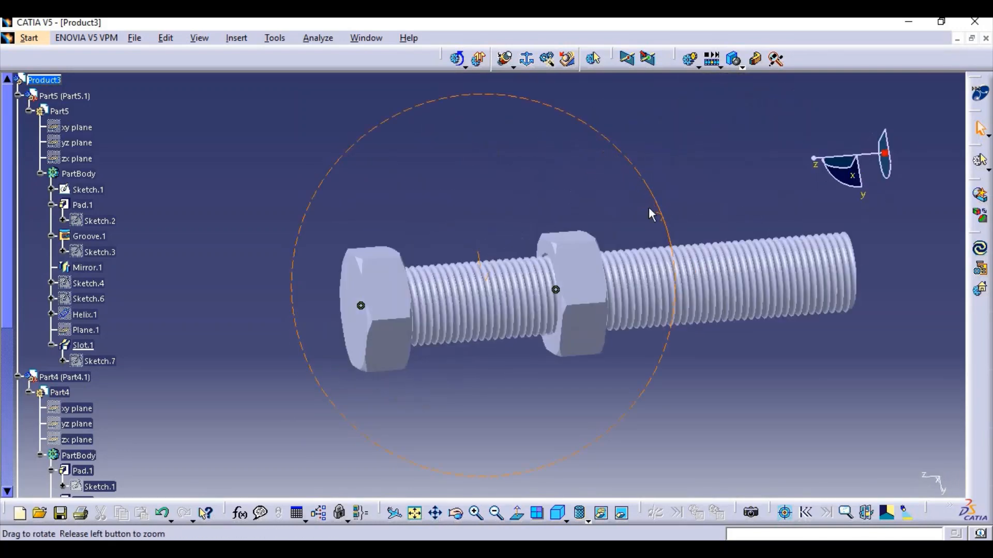
pyautogui.click(526, 60)
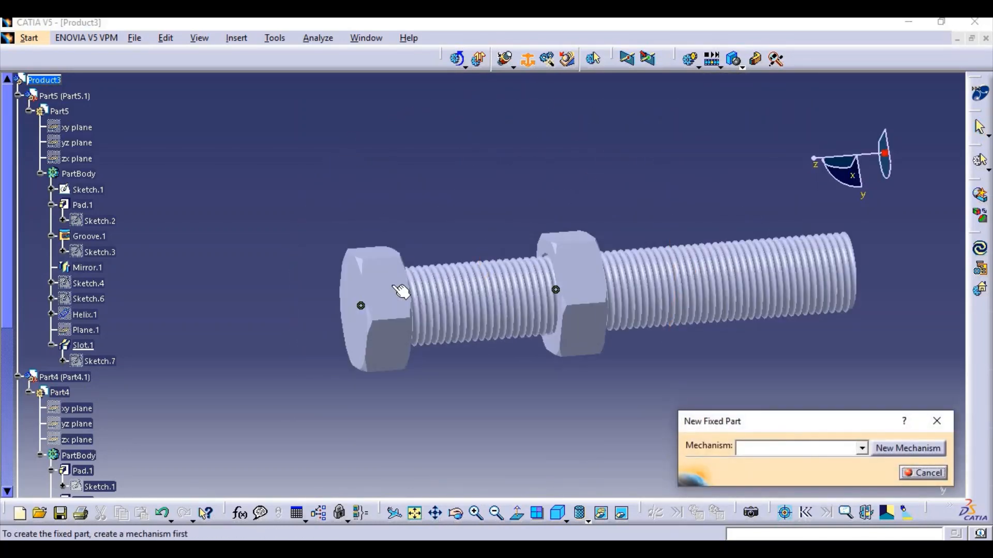
pyautogui.click(904, 449)
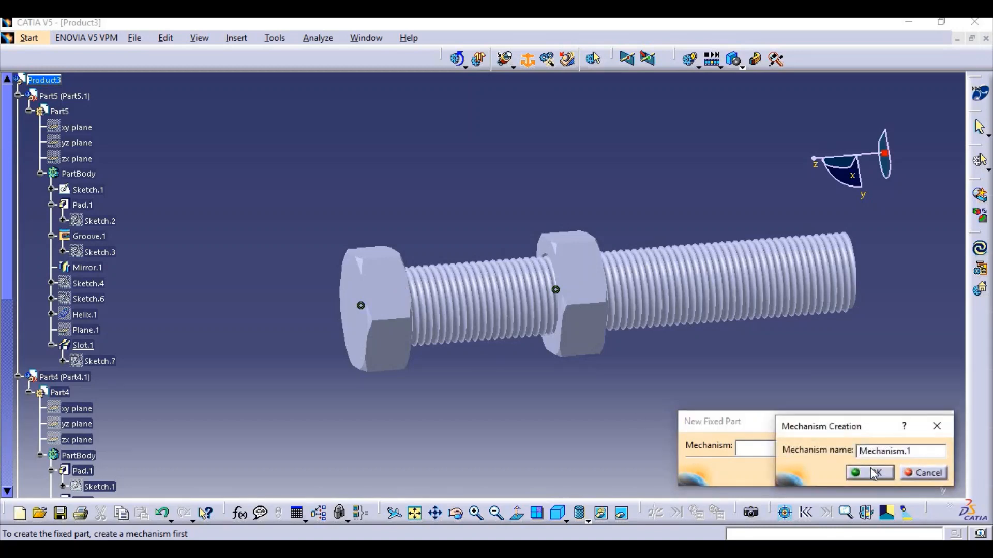
pyautogui.click(869, 472)
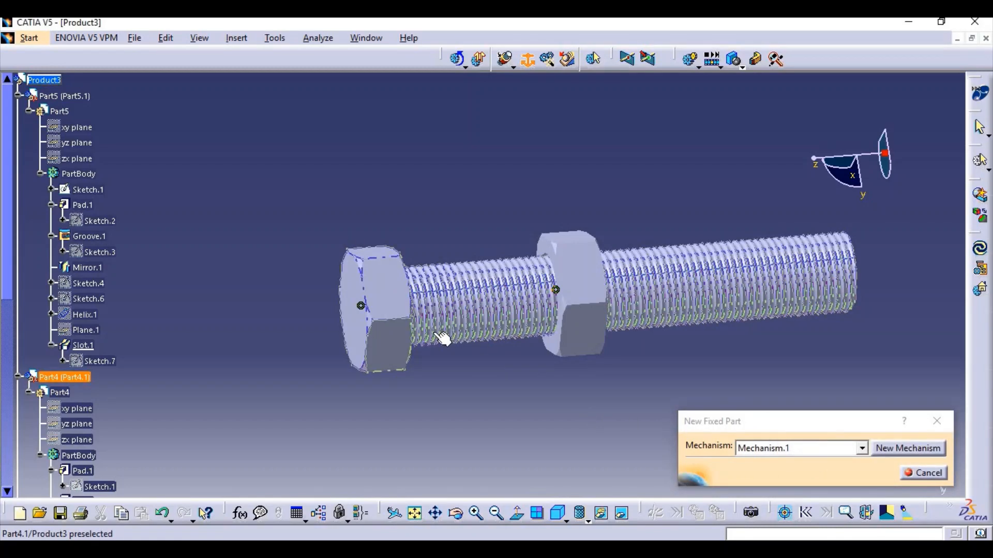
pyautogui.click(444, 284)
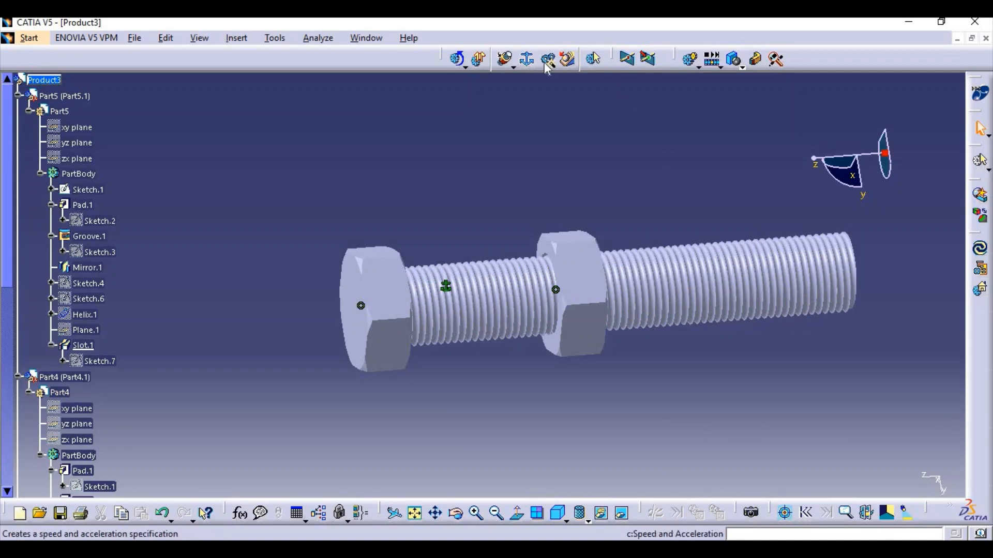
# Start a screw joint in Mechanism.1 and set its pitch to 3.
pyautogui.click(504, 59)
pyautogui.moveTo(535, 364); pyautogui.dragTo(511, 332, button='middle')
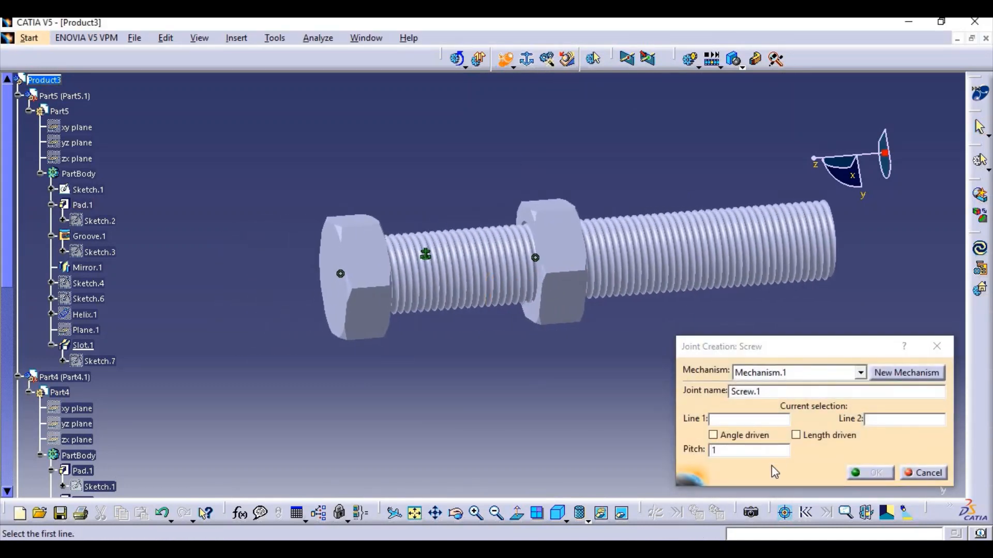
pyautogui.click(732, 423)
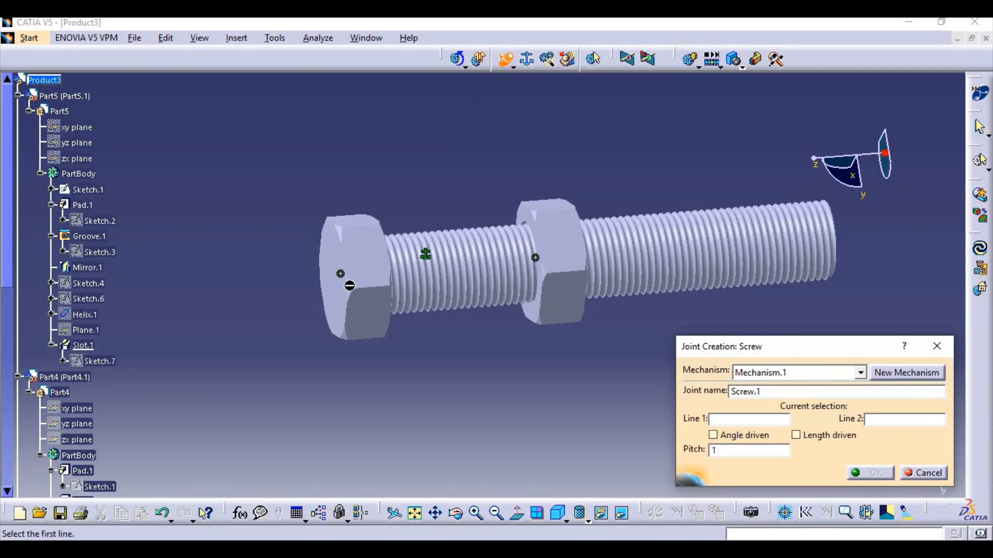
pyautogui.moveTo(399, 282); pyautogui.dragTo(360, 307, button='middle')
pyautogui.doubleClick(753, 456)
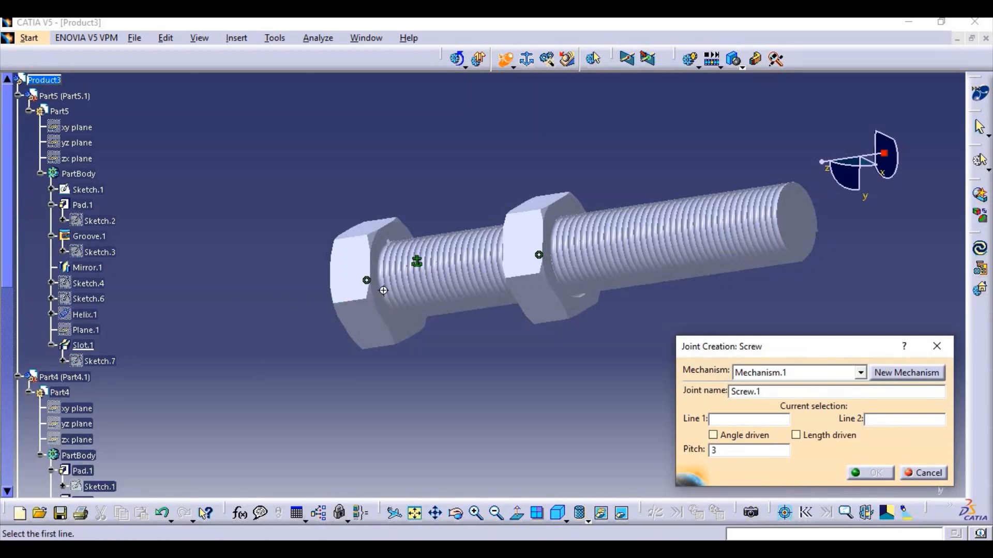
# Create the length-driven screw joint with the bolt's axis as Line 1 and the nut's axis as Line 2.
pyautogui.keyDown('ctrl'); pyautogui.moveTo(465, 199); pyautogui.dragTo(466, 85, button='middle'); pyautogui.keyUp('ctrl')
pyautogui.moveTo(217, 260); pyautogui.dragTo(500, 307, button='middle')
pyautogui.click(344, 372)
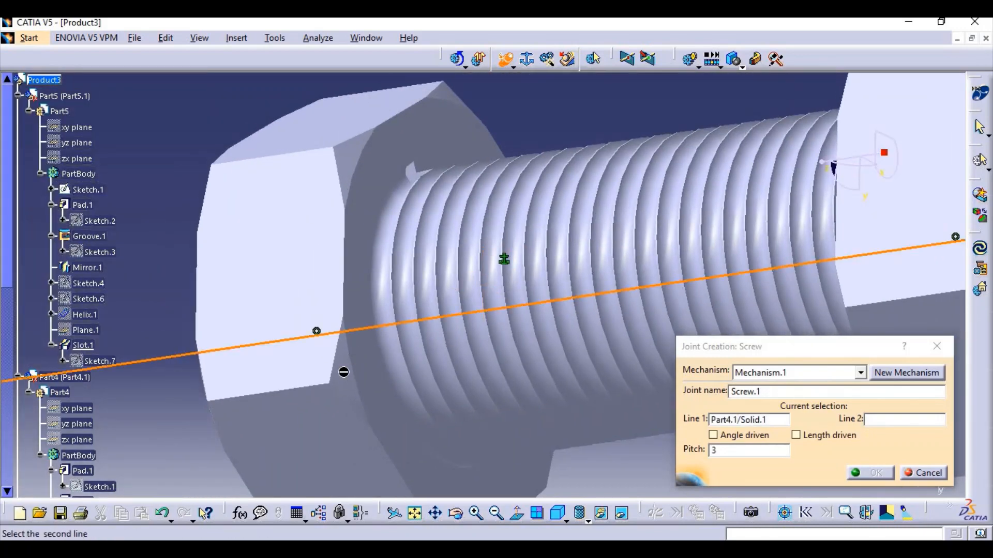
pyautogui.moveTo(393, 400); pyautogui.dragTo(349, 381, button='middle')
pyautogui.click(760, 164)
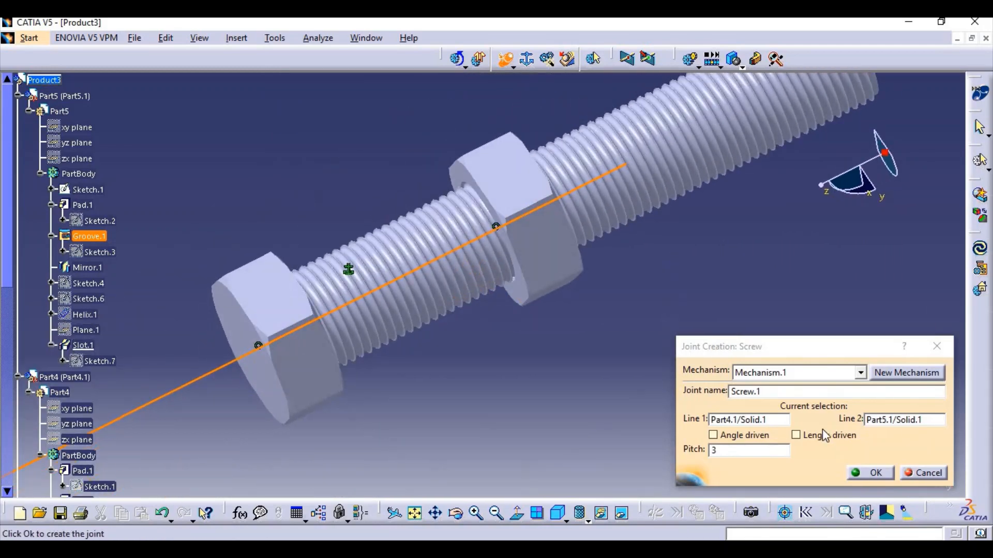
pyautogui.click(795, 436)
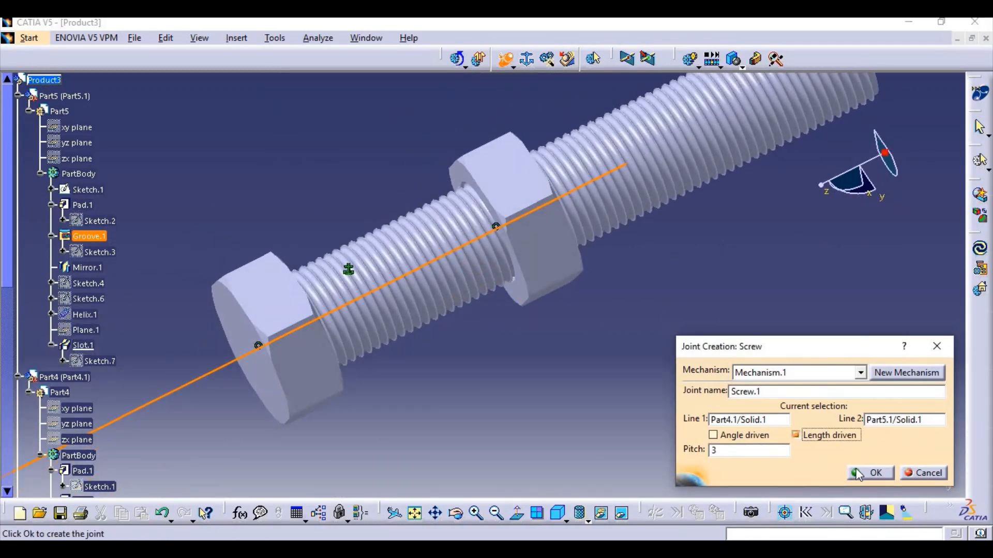
pyautogui.click(856, 474)
pyautogui.click(569, 317)
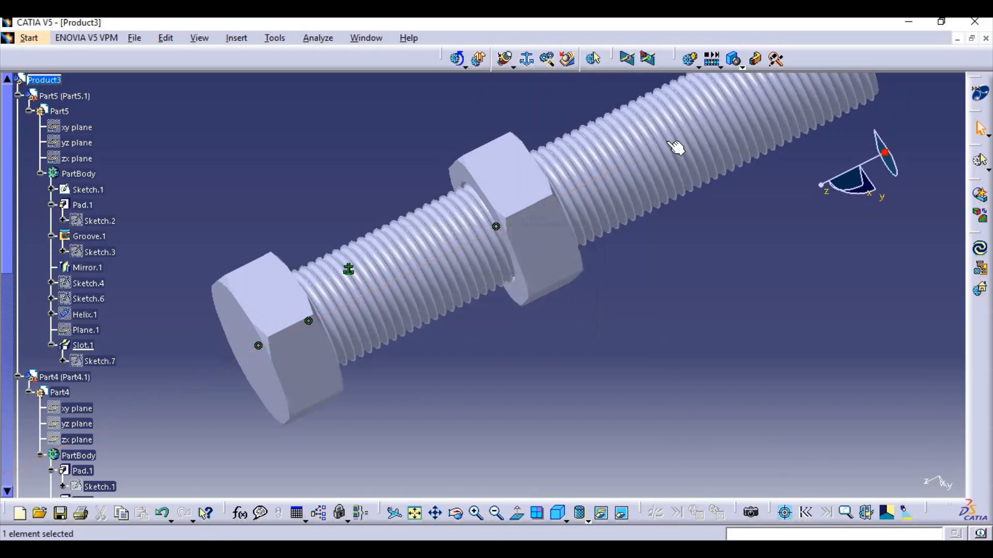
# Simulate Mechanism.1 by driving the nut along the bolt to -56, and close the simulation without keeping it.
pyautogui.click(689, 59)
pyautogui.moveTo(597, 411); pyautogui.dragTo(497, 362, button='middle')
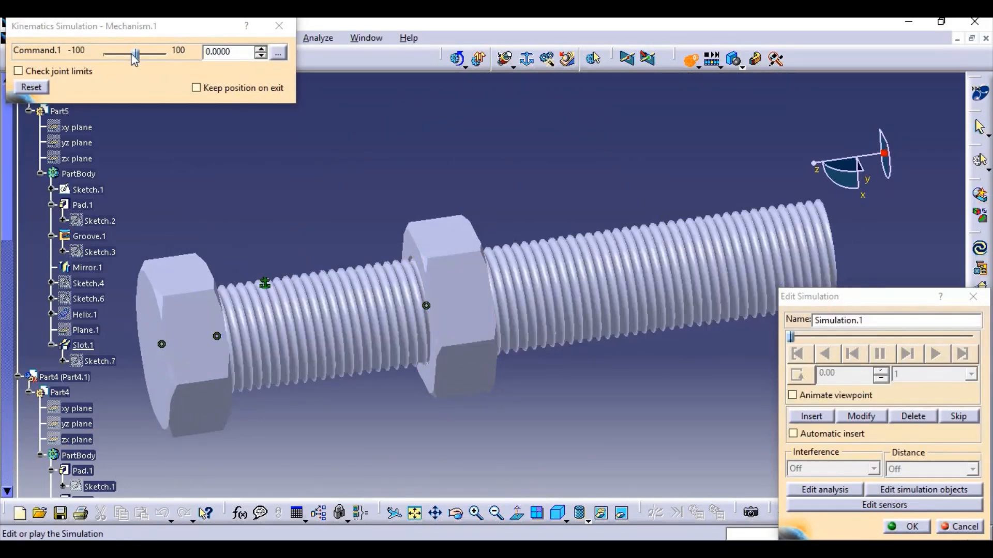
pyautogui.moveTo(134, 58)
pyautogui.mouseDown()
pyautogui.moveTo(154, 55)
pyautogui.moveTo(118, 56)
pyautogui.mouseUp()
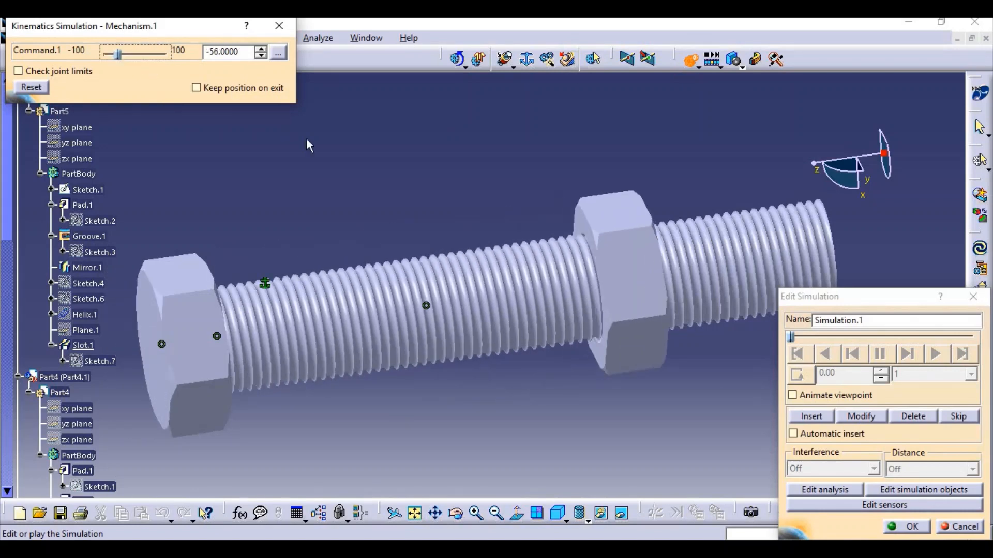
pyautogui.click(369, 153)
pyautogui.click(279, 25)
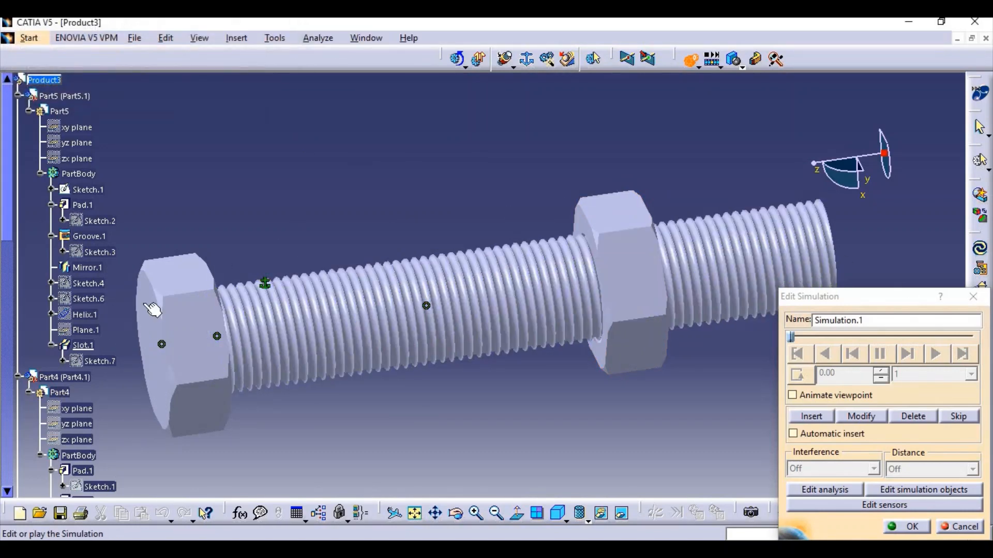
pyautogui.scroll(-8, 158, 303)
pyautogui.scroll(-5, 155, 296)
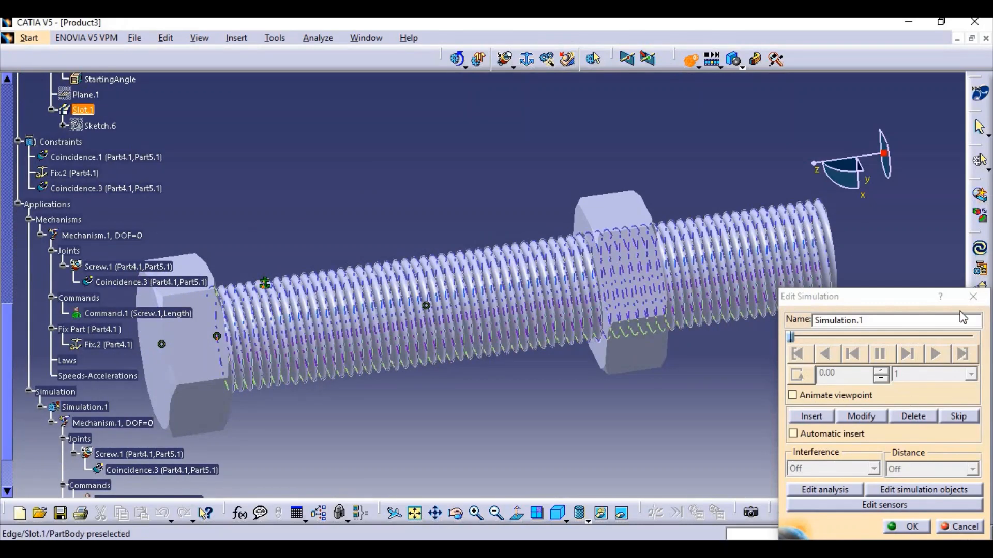
pyautogui.click(972, 296)
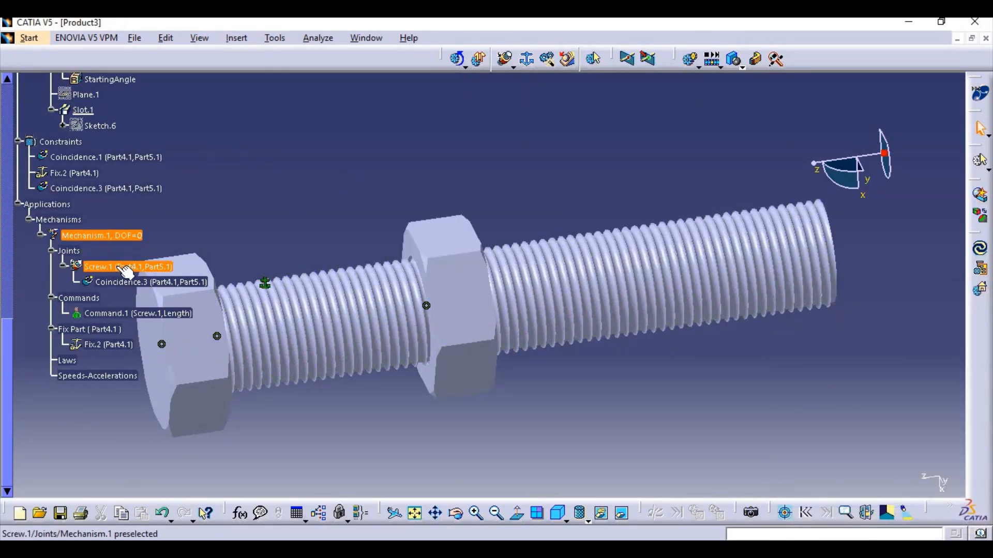
# Edit the screw joint to use a pitch of 4 and a first lower limit of 0 mm.
pyautogui.doubleClick(124, 268)
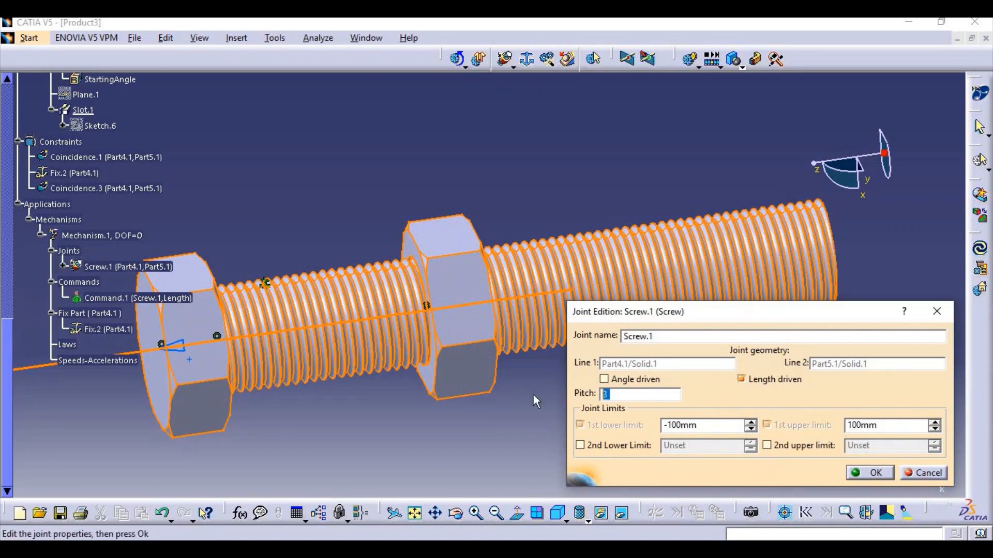
pyautogui.write('4')
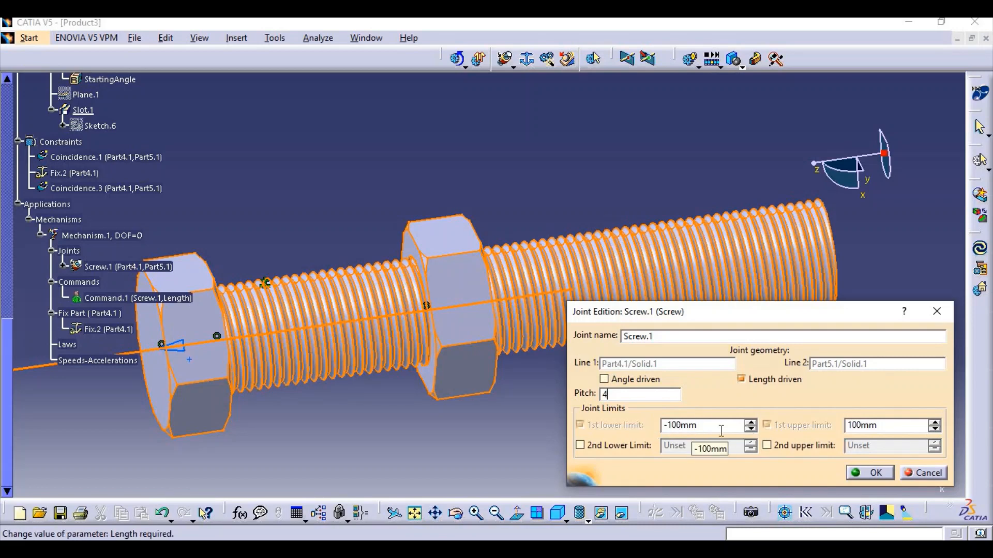
pyautogui.moveTo(719, 429); pyautogui.dragTo(606, 431)
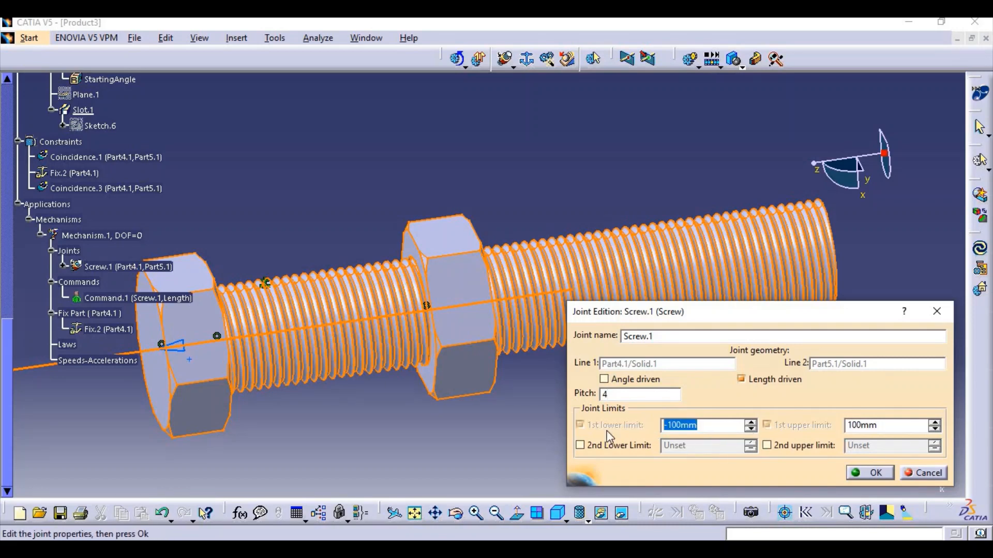
pyautogui.write('0')
pyautogui.click(847, 472)
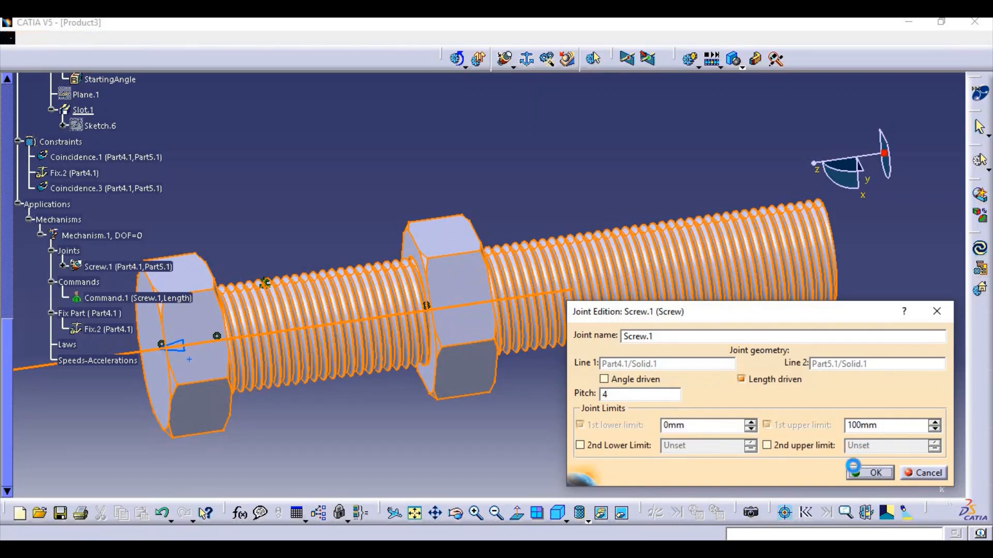
# Simulate Mechanism.1 by driving the nut to 66 at the bolt head and back to 0, and close the simulation.
pyautogui.click(690, 59)
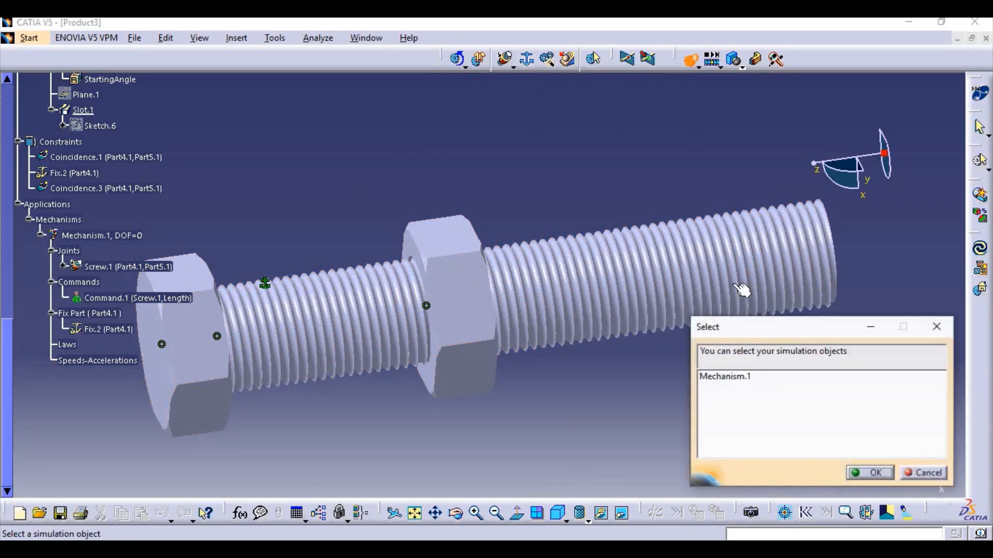
pyautogui.click(731, 376)
pyautogui.click(848, 468)
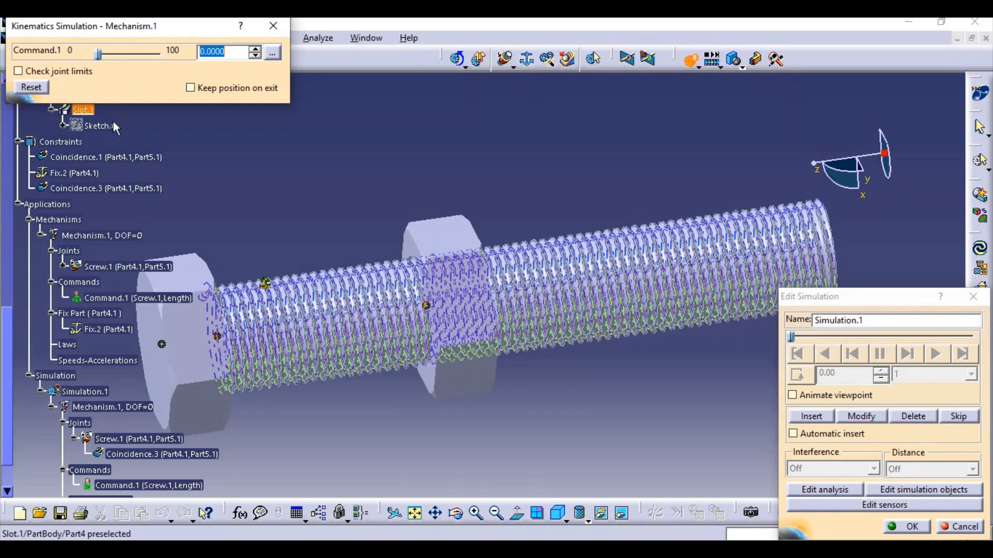
pyautogui.moveTo(99, 57); pyautogui.dragTo(85, 94)
pyautogui.moveTo(103, 92); pyautogui.dragTo(139, 85)
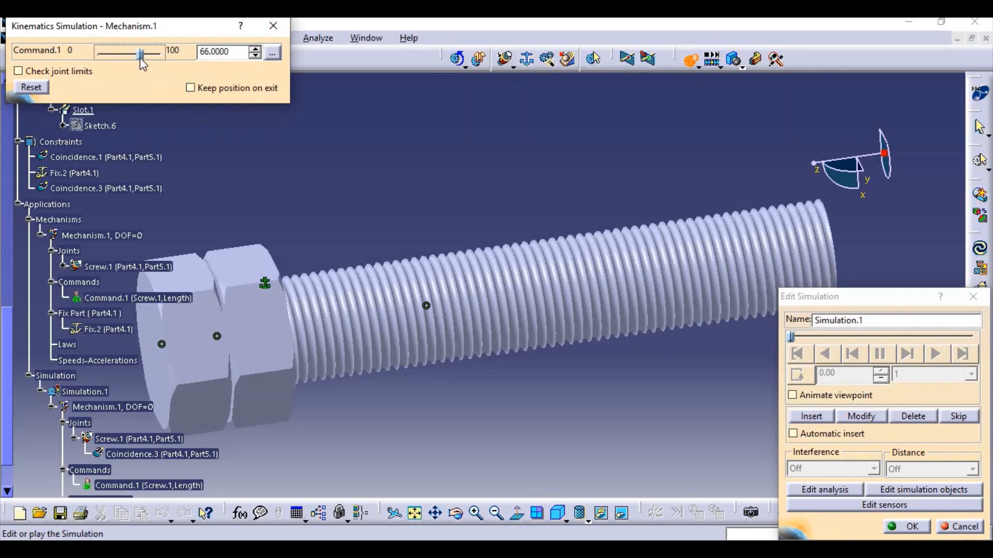
pyautogui.moveTo(141, 54); pyautogui.dragTo(67, 55)
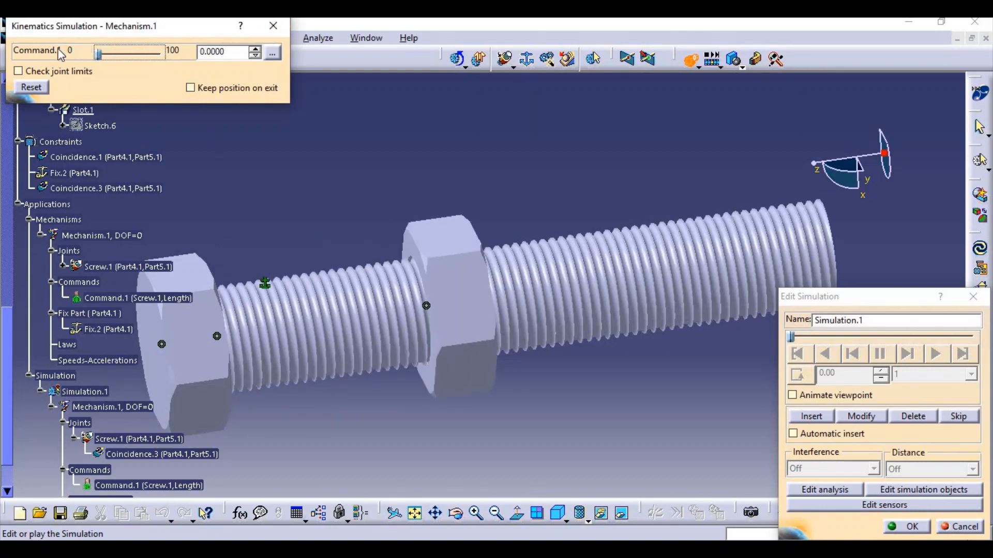
pyautogui.click(273, 25)
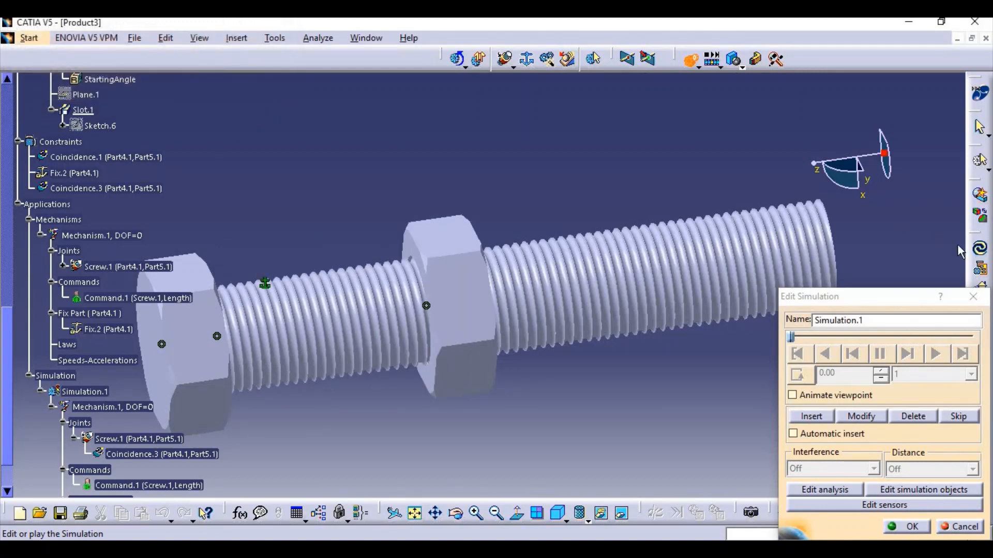
pyautogui.click(963, 296)
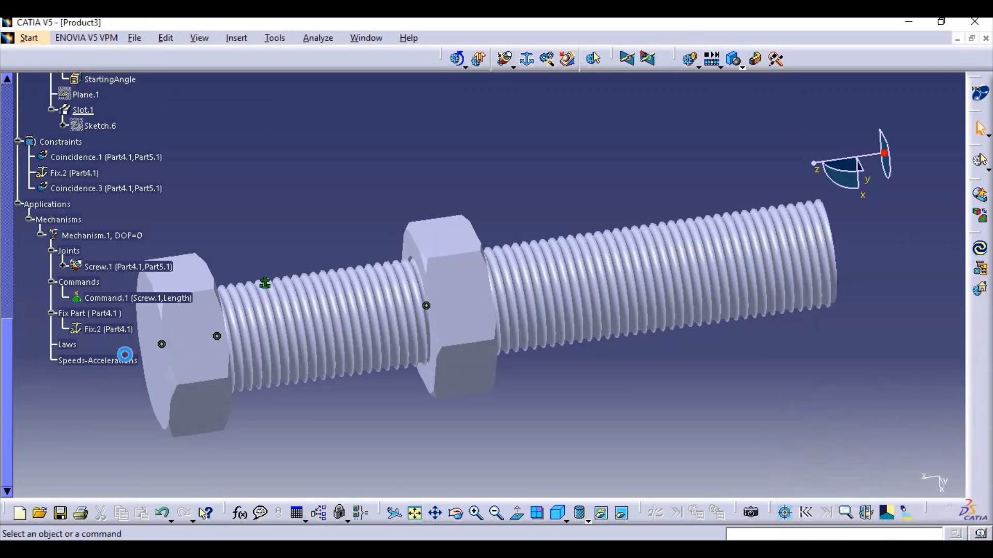
# Edit the screw joint's first limits to a lower limit of -70 mm and an upper limit of 66 mm.
pyautogui.doubleClick(135, 267)
pyautogui.doubleClick(713, 424)
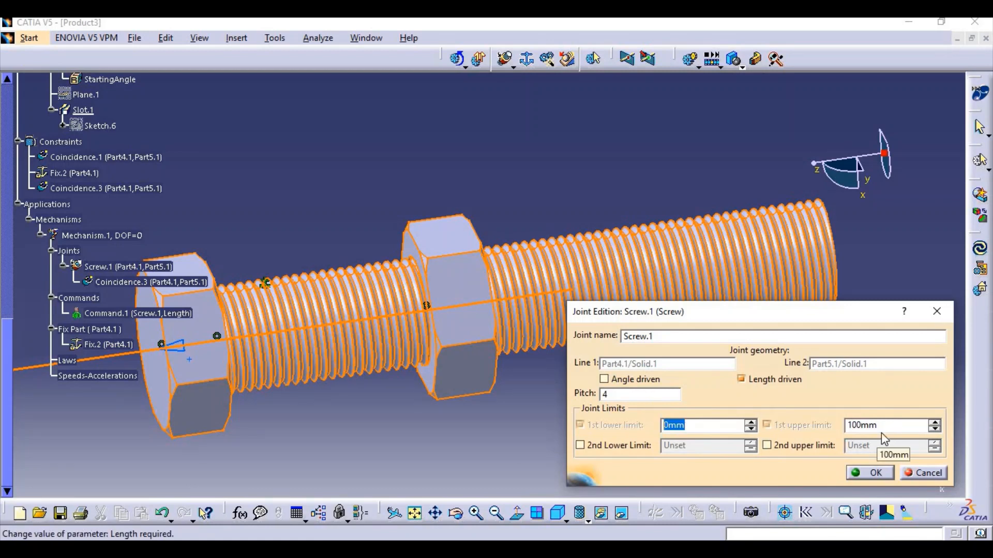
pyautogui.write('-70')
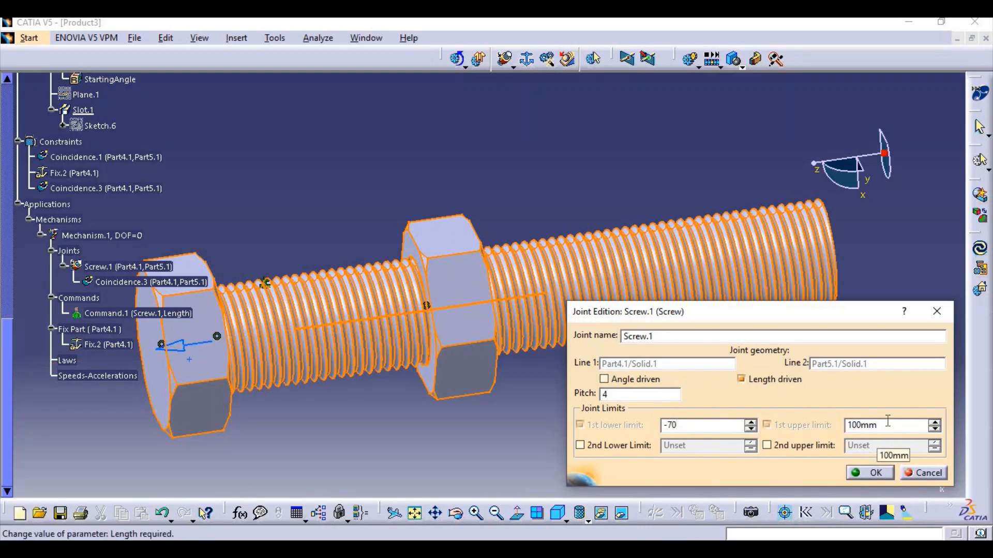
pyautogui.press('Tab')
pyautogui.write('6')
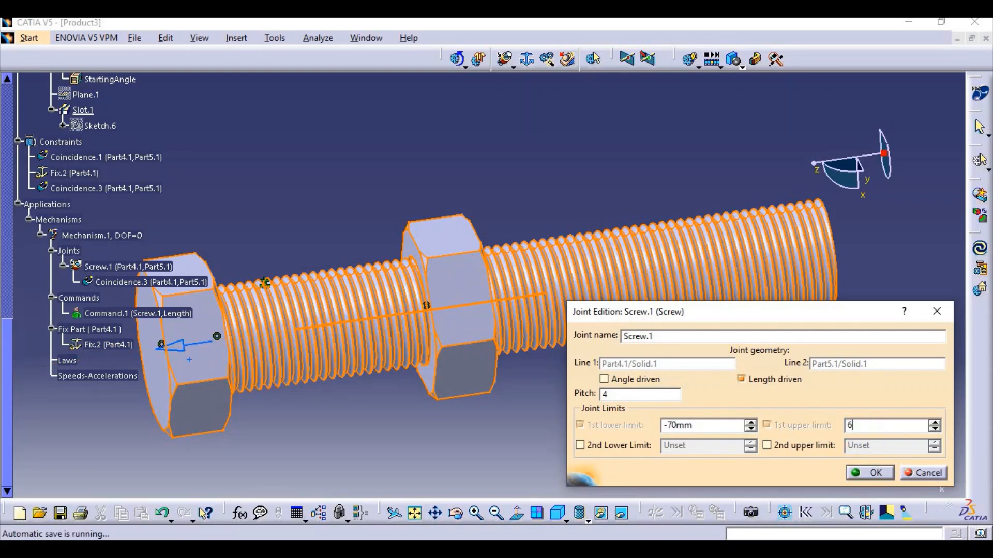
pyautogui.click(856, 477)
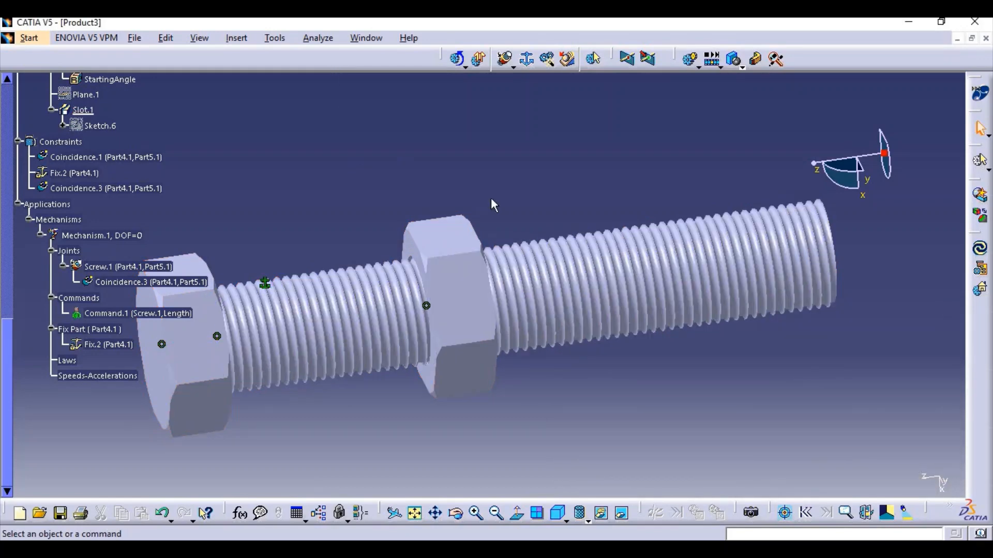
# Create a simulation of Mechanism.1, drive the nut to 66 against the bolt head, and keep the simulation.
pyautogui.click(689, 58)
pyautogui.click(712, 380)
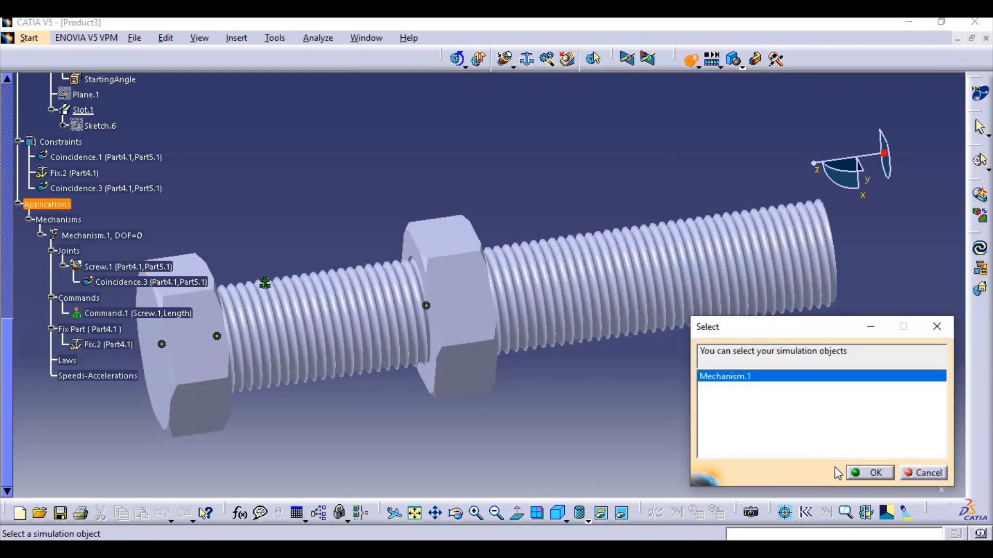
pyautogui.click(870, 473)
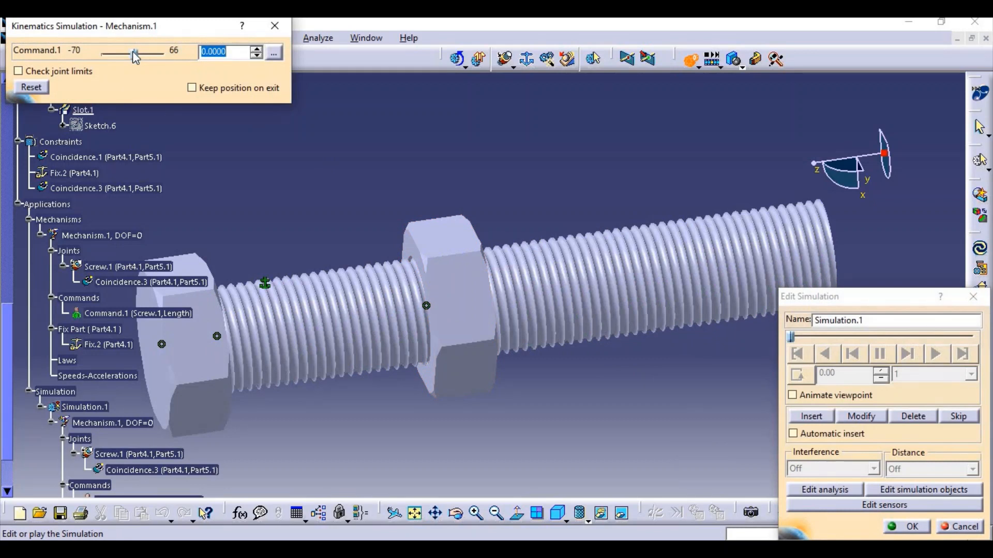
pyautogui.moveTo(136, 57); pyautogui.dragTo(182, 62)
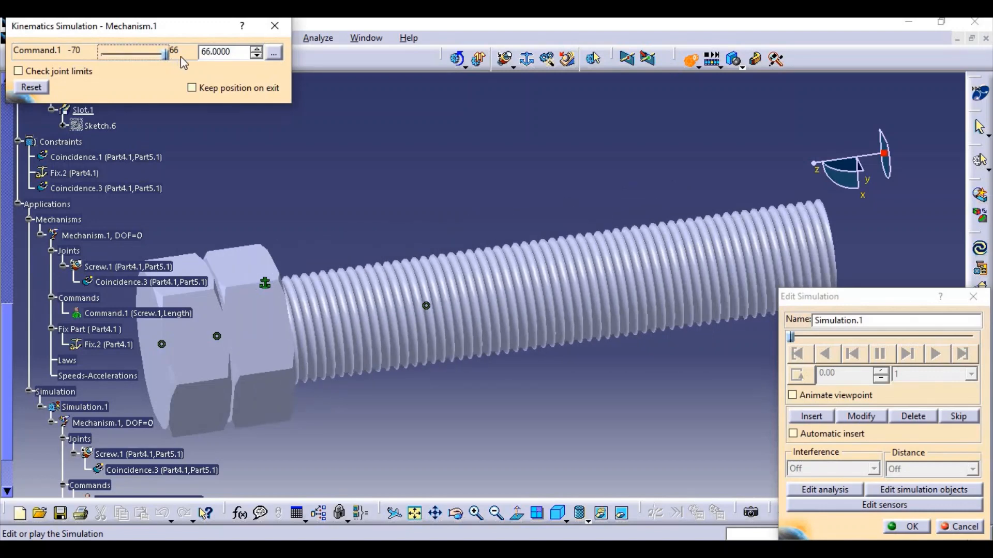
pyautogui.click(906, 526)
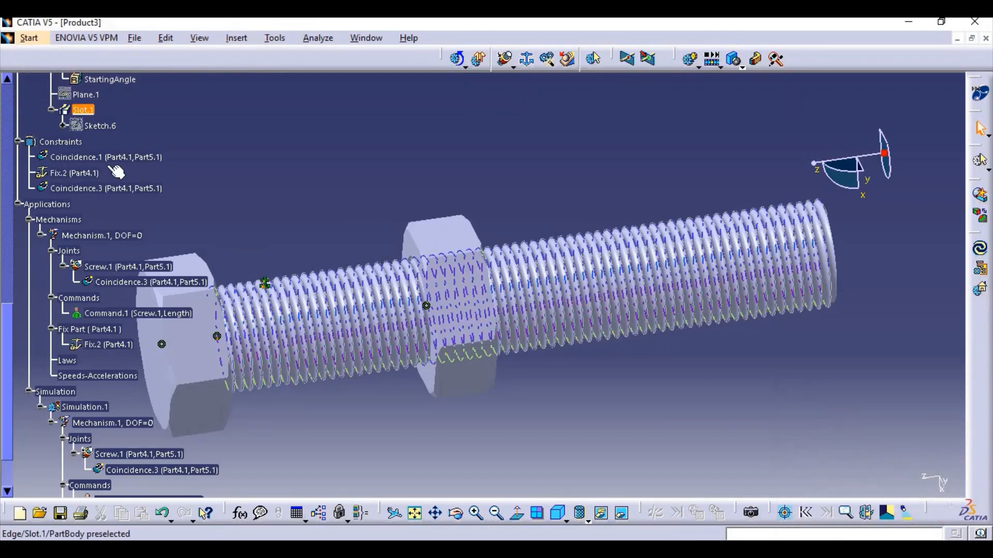
pyautogui.scroll(5, 109, 240)
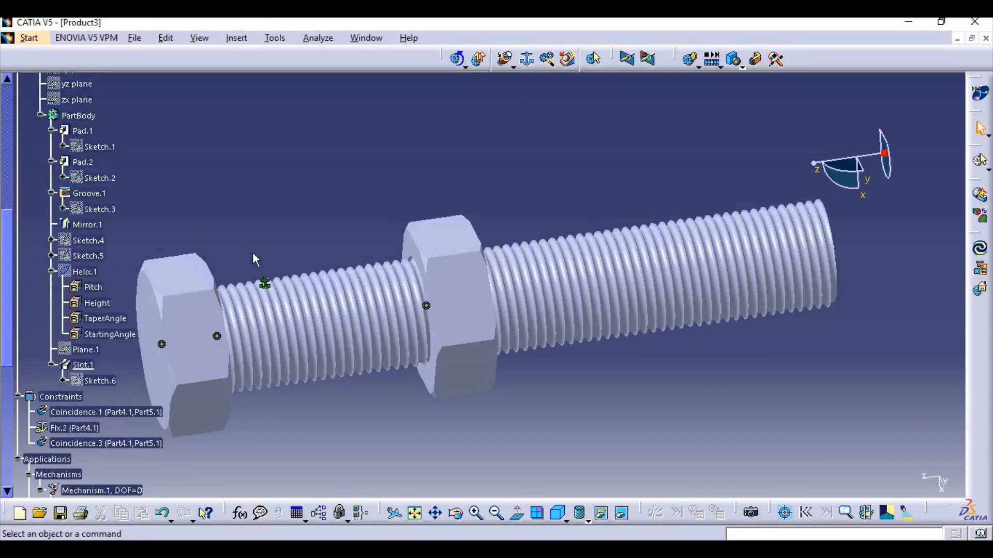